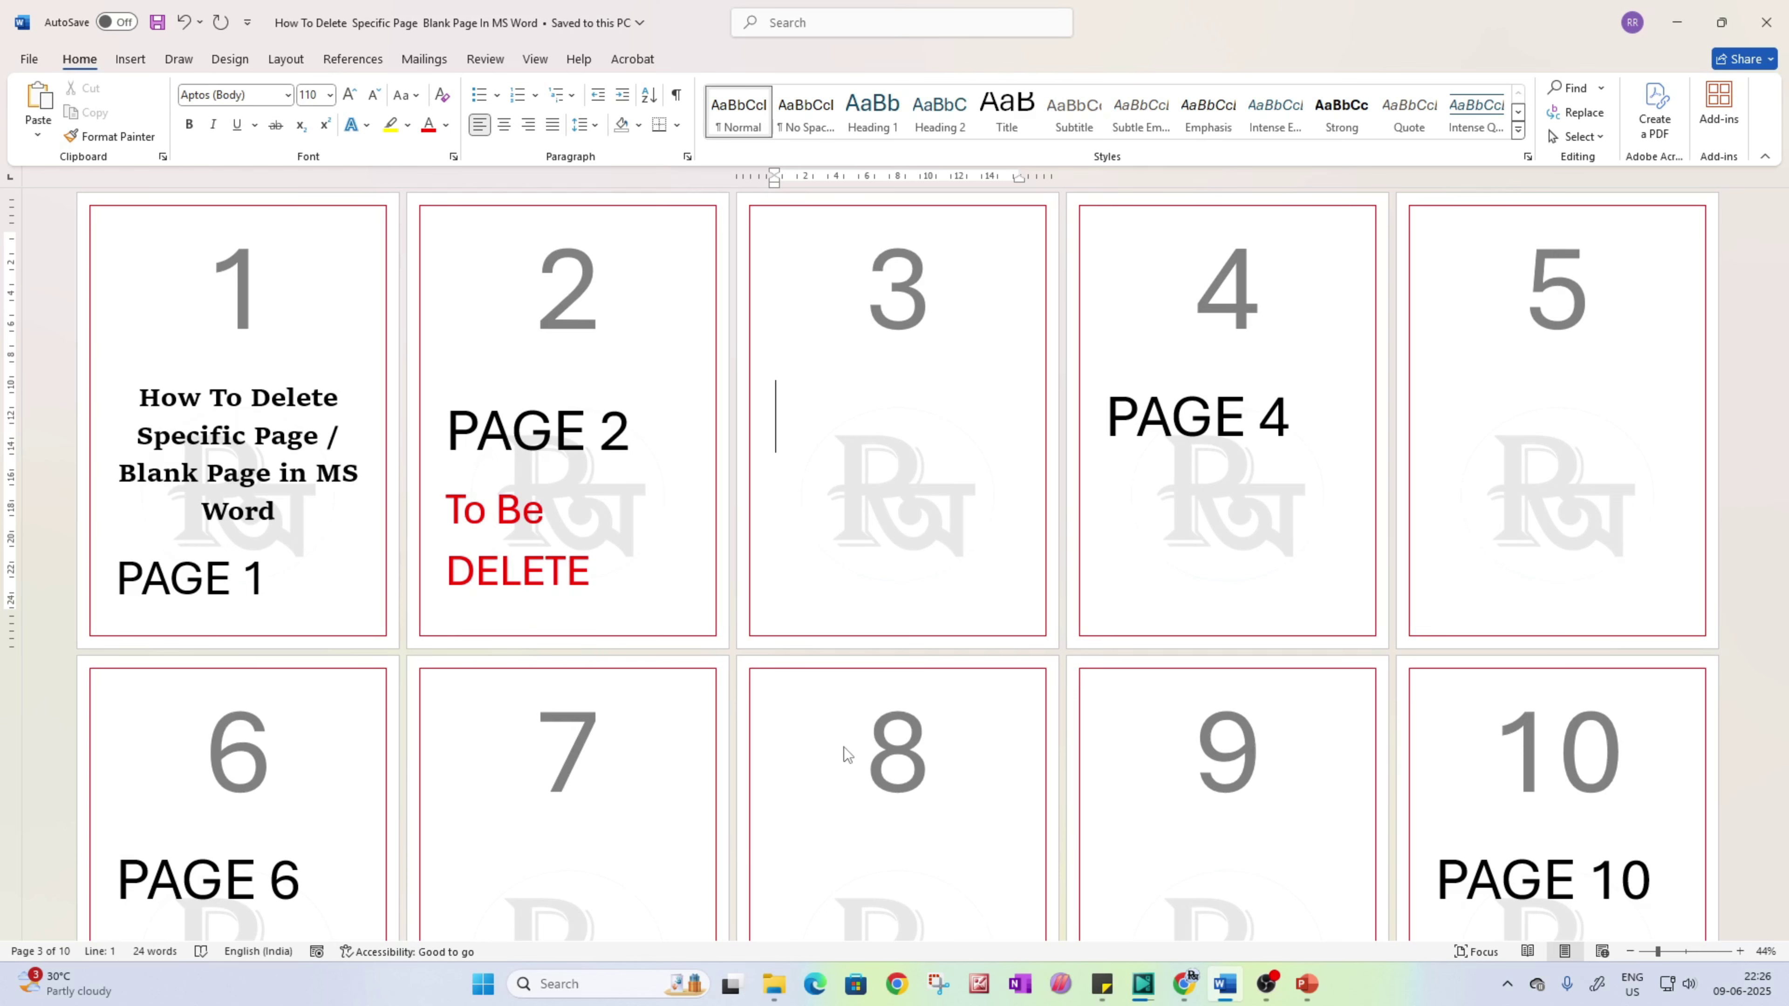
# Step: Remove the empty line above the "PAGE 2" text and restore the character also erased from the "PAGE 1" line
pyautogui.scroll(-1, 1057, 697)
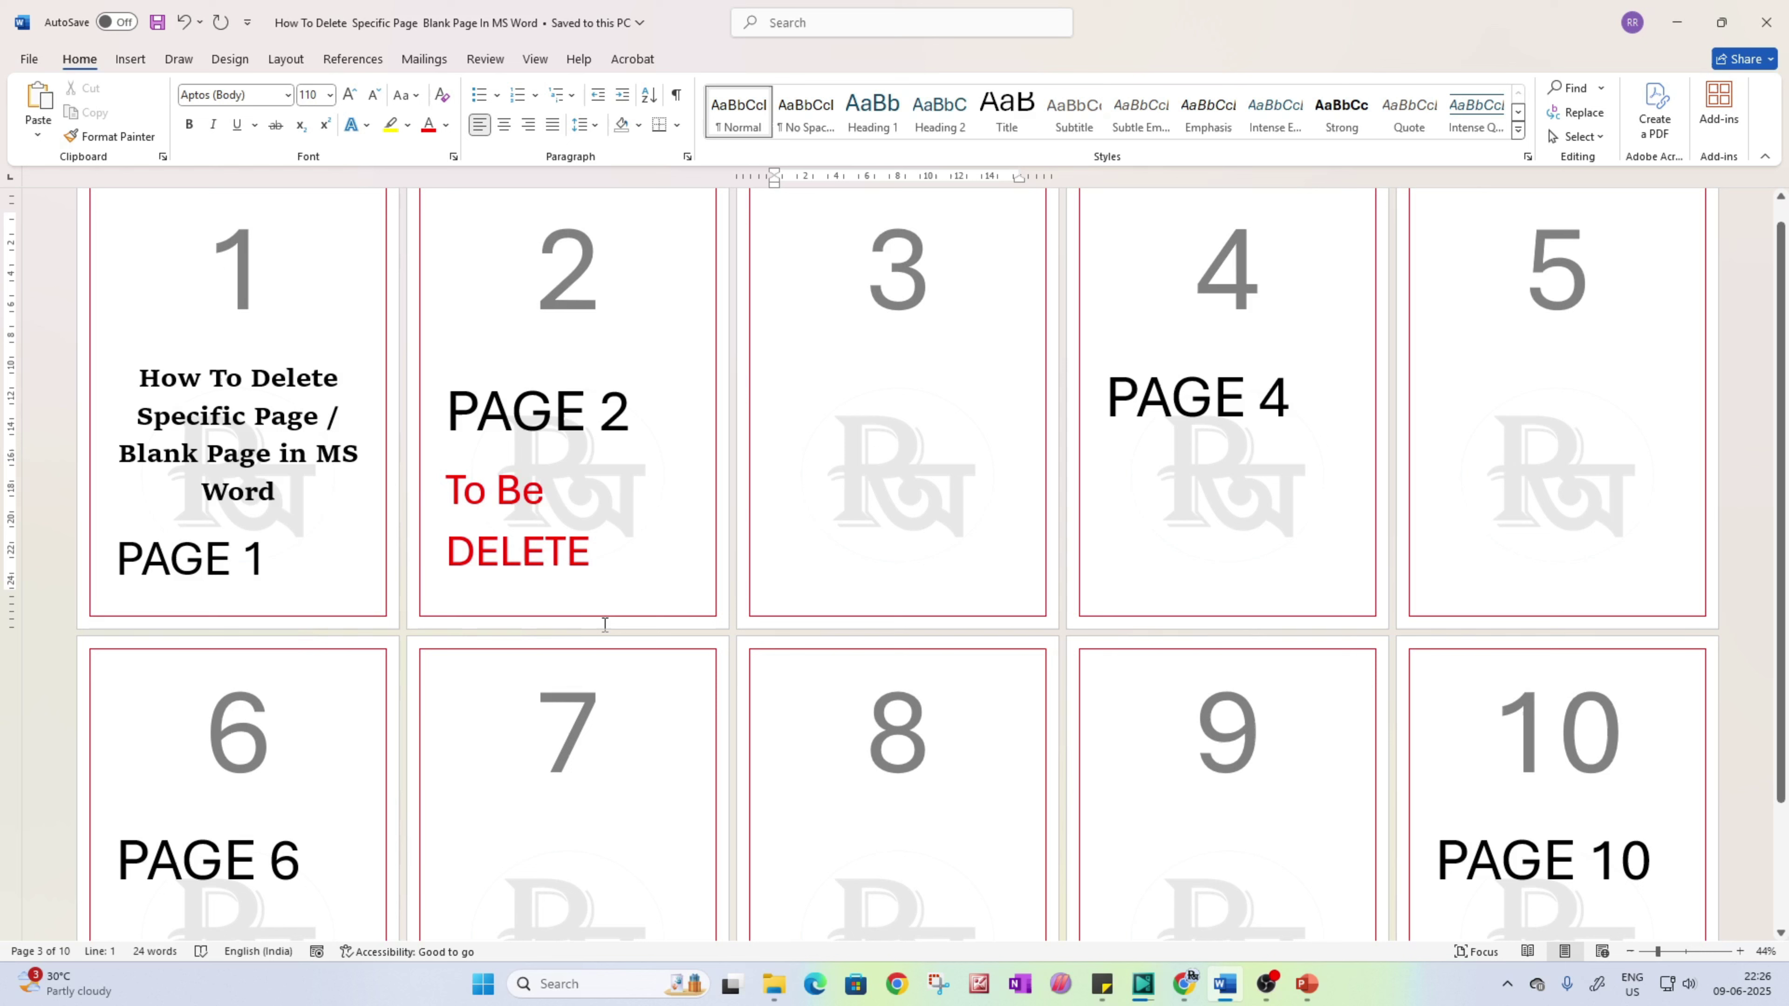
pyautogui.click(588, 285)
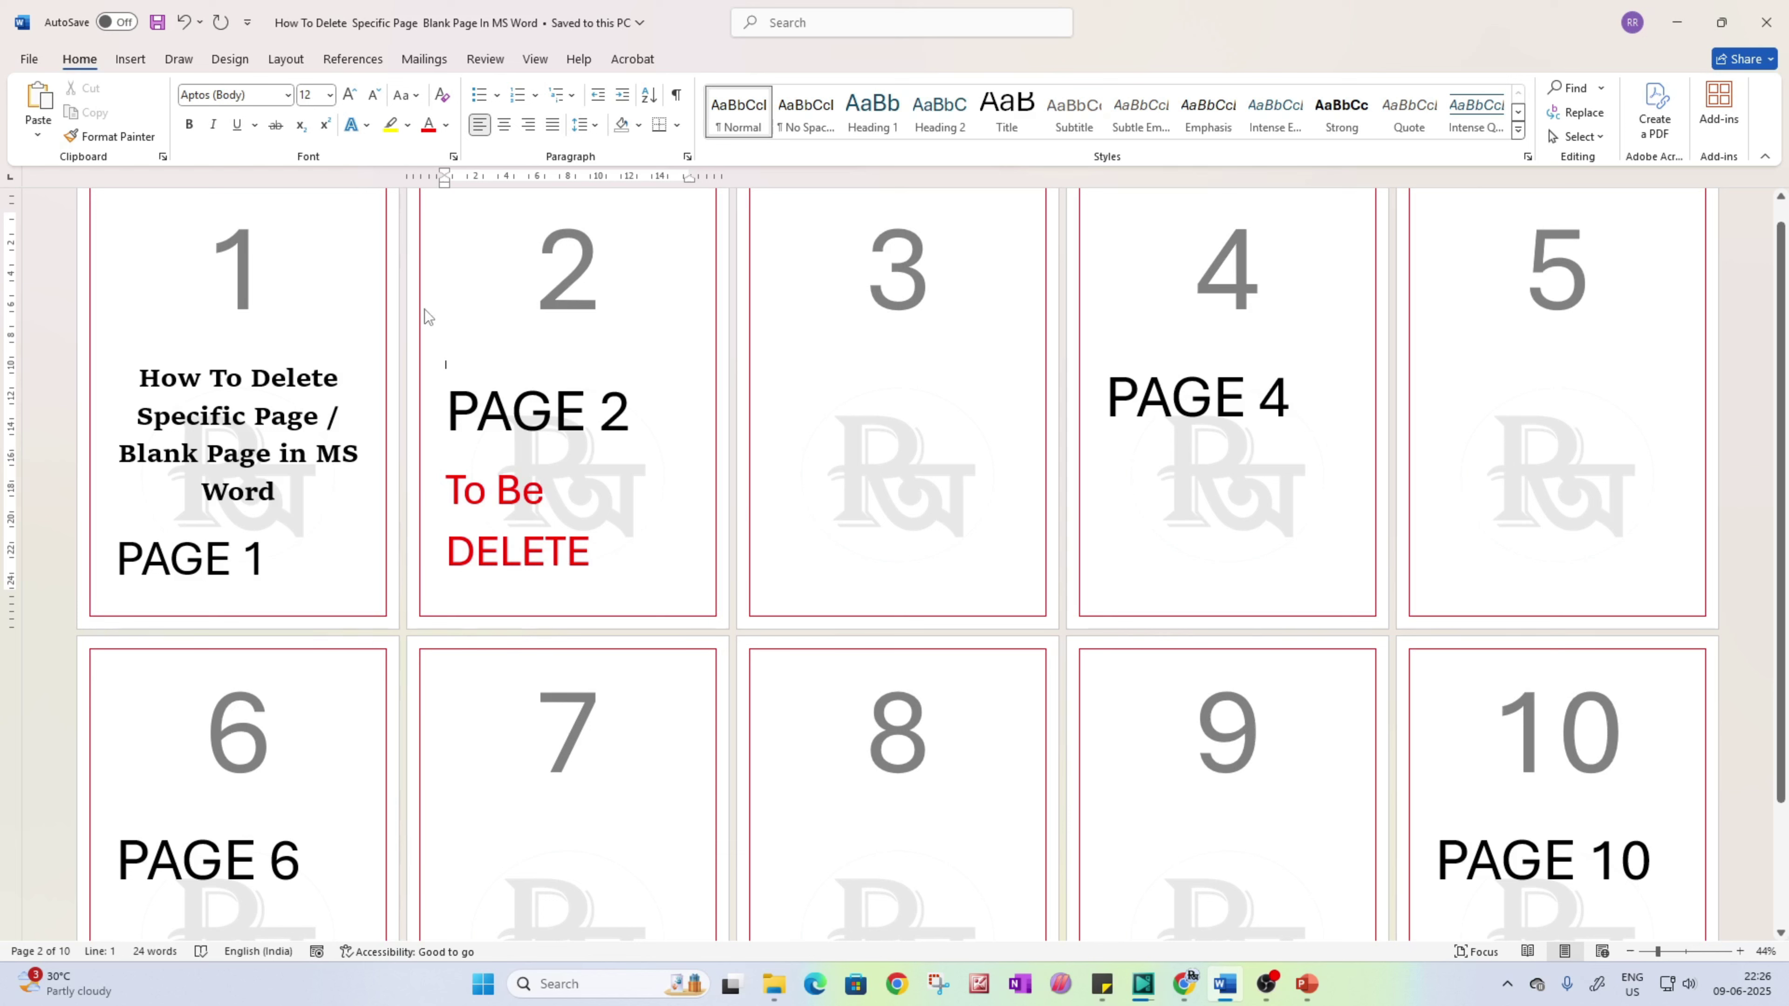
pyautogui.press('BackSpace')
pyautogui.press('BackSpace')
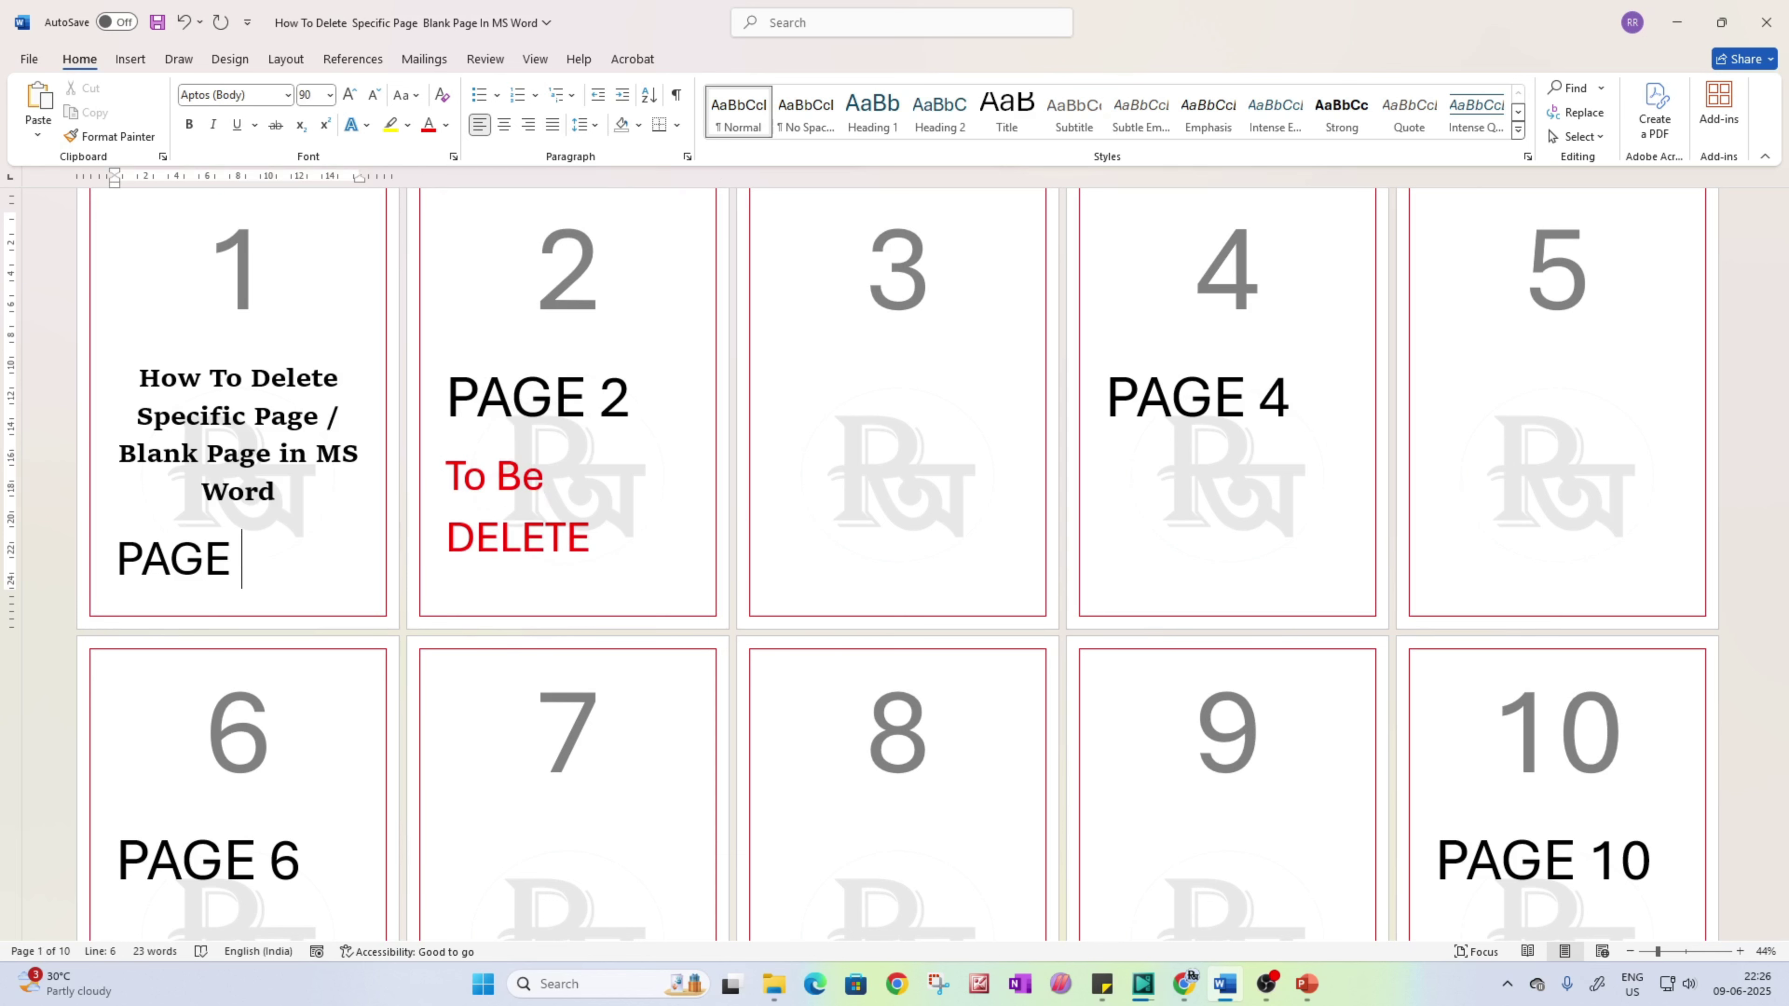
pyautogui.hotkey('ctrl', 'z')
# Step: Erase the "PAGE 2" and "To Be DELETE" text on page 2 character by character
pyautogui.click(424, 309)
pyautogui.press('Down')
pyautogui.press('Down')
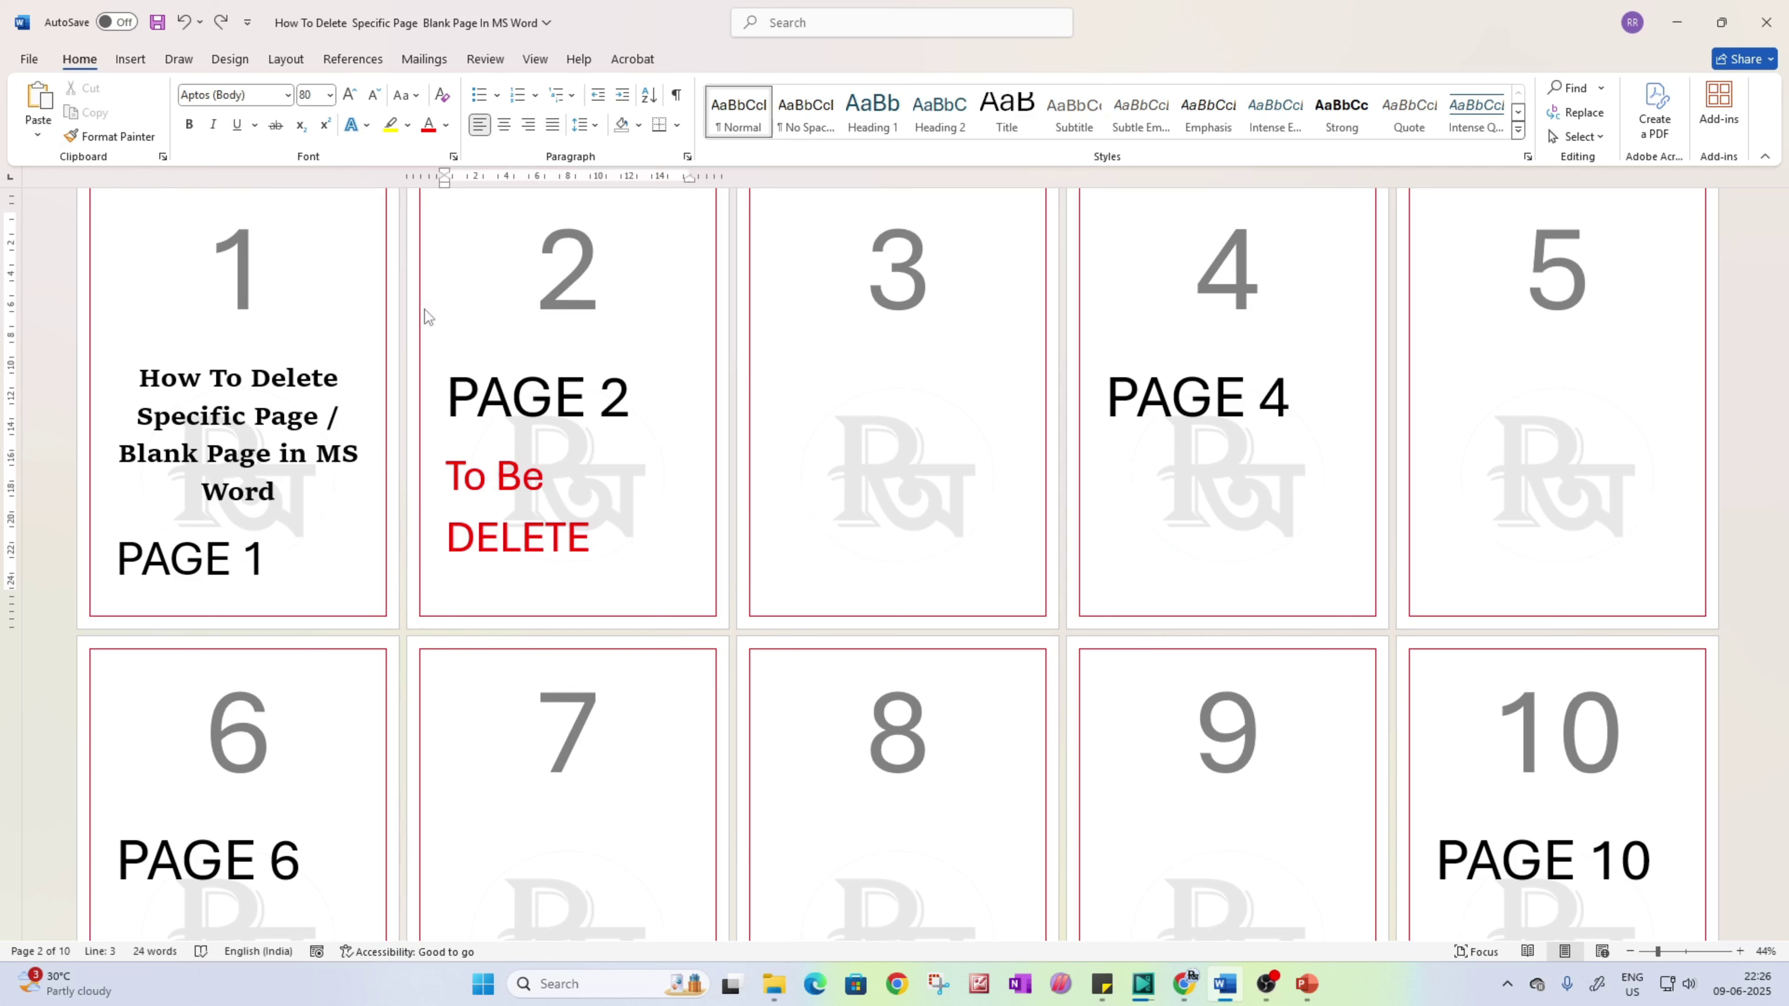
pyautogui.press('BackSpace')
pyautogui.press('BackSpace')
pyautogui.press('BackSpace')
pyautogui.press('BackSpace')
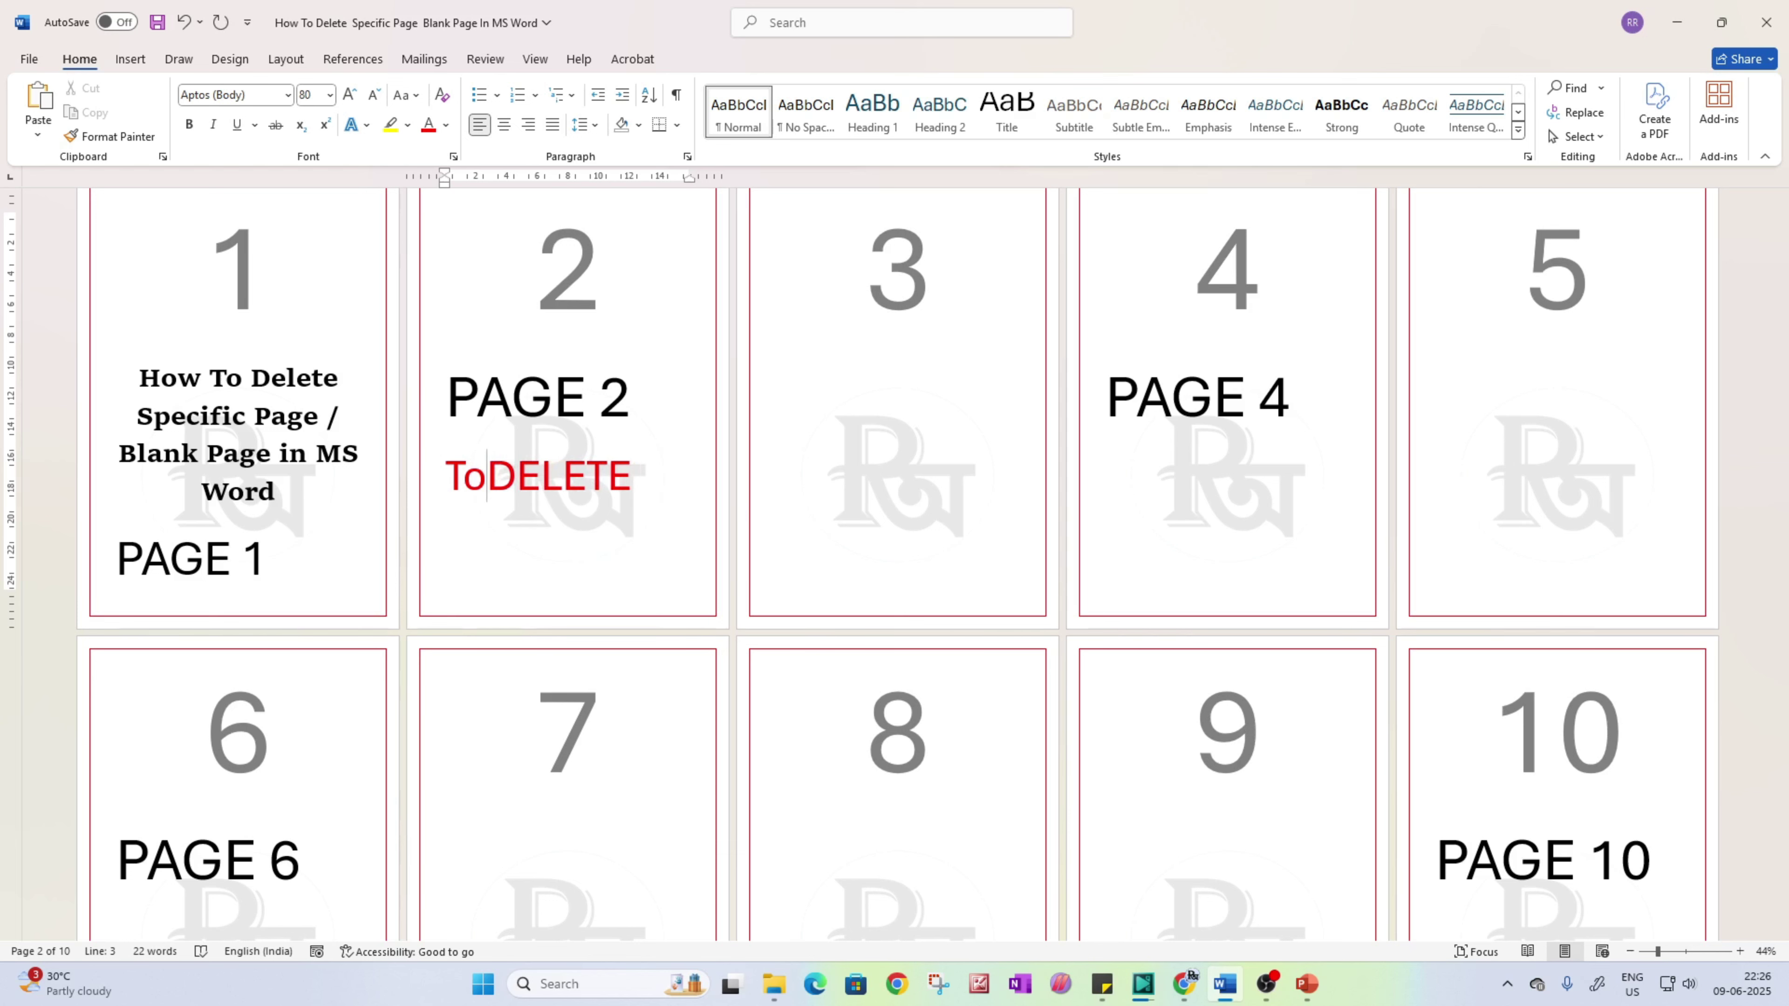
pyautogui.press('Down')
pyautogui.press('BackSpace')
pyautogui.press('BackSpace')
pyautogui.press('BackSpace')
pyautogui.press('BackSpace')
pyautogui.press('BackSpace')
pyautogui.press('BackSpace')
pyautogui.press('BackSpace')
pyautogui.press('BackSpace')
pyautogui.press('BackSpace')
pyautogui.press('BackSpace')
pyautogui.press('BackSpace')
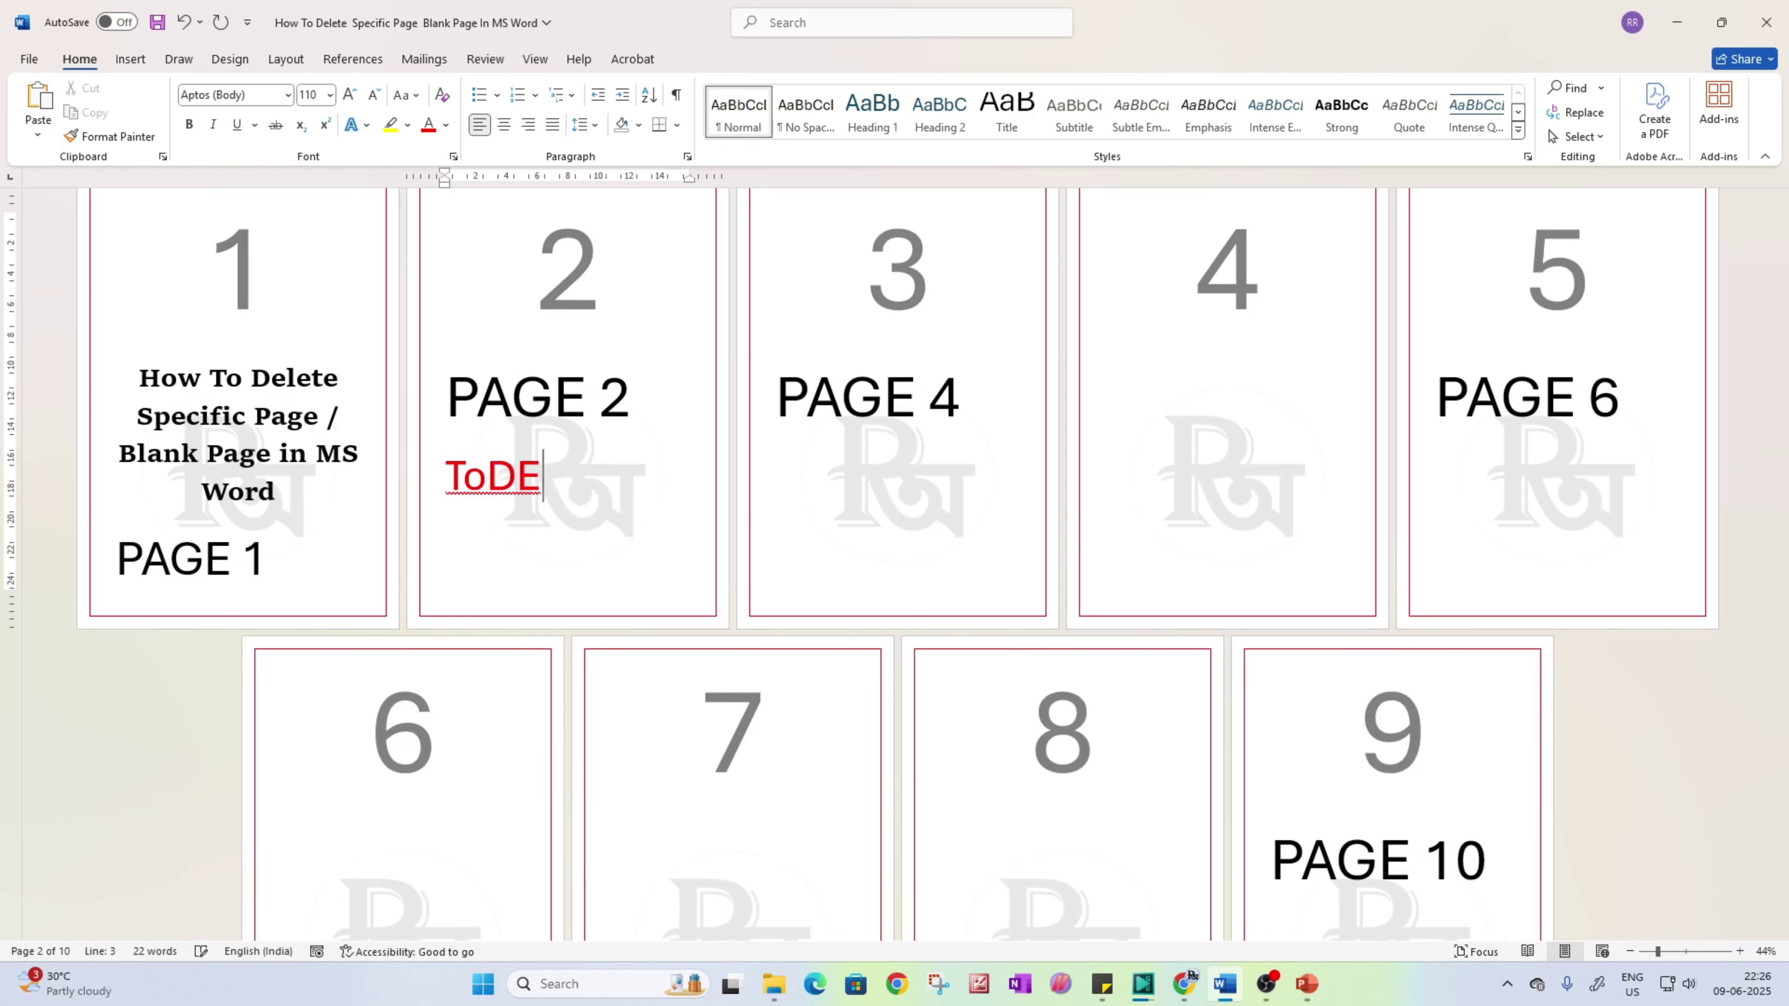
pyautogui.press('BackSpace')
pyautogui.press('BackSpace')
pyautogui.press('BackSpace')
pyautogui.press('BackSpace')
pyautogui.press('BackSpace')
pyautogui.press('BackSpace')
pyautogui.press('BackSpace')
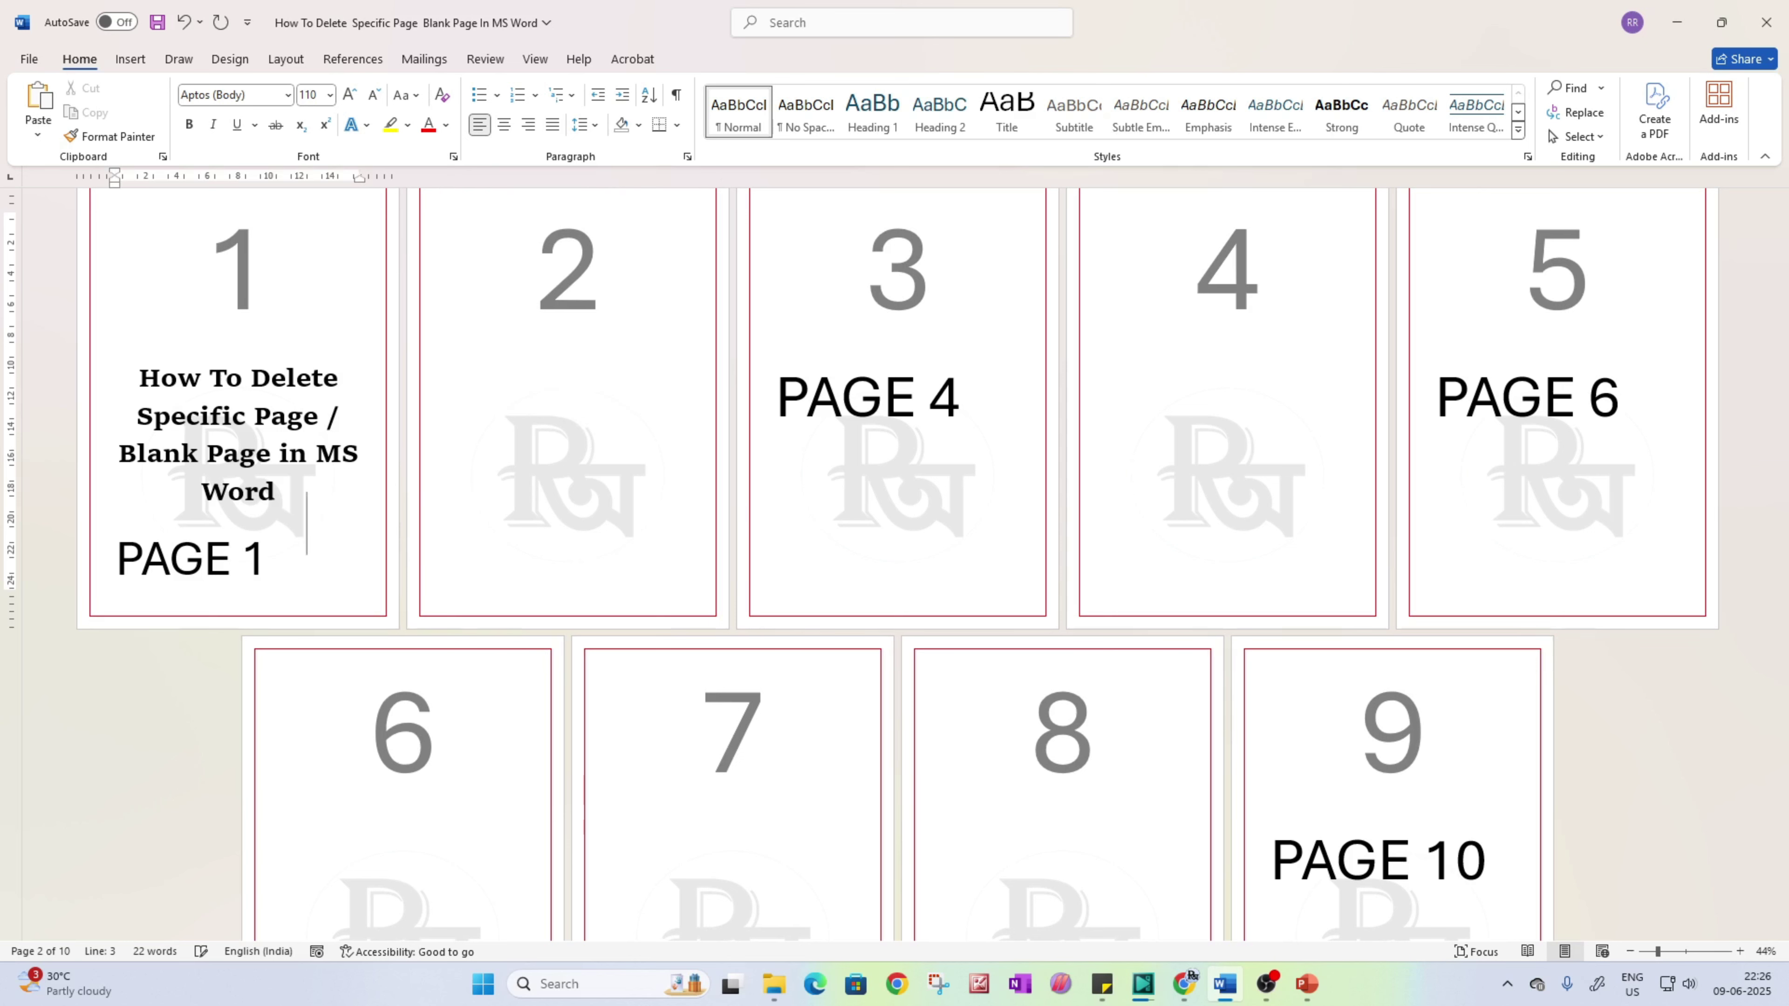
# Step: Continue erasing backwards from page 2 through the "PAGE 1" line on page 1
pyautogui.press('BackSpace')
pyautogui.press('BackSpace')
pyautogui.press('BackSpace')
pyautogui.press('BackSpace')
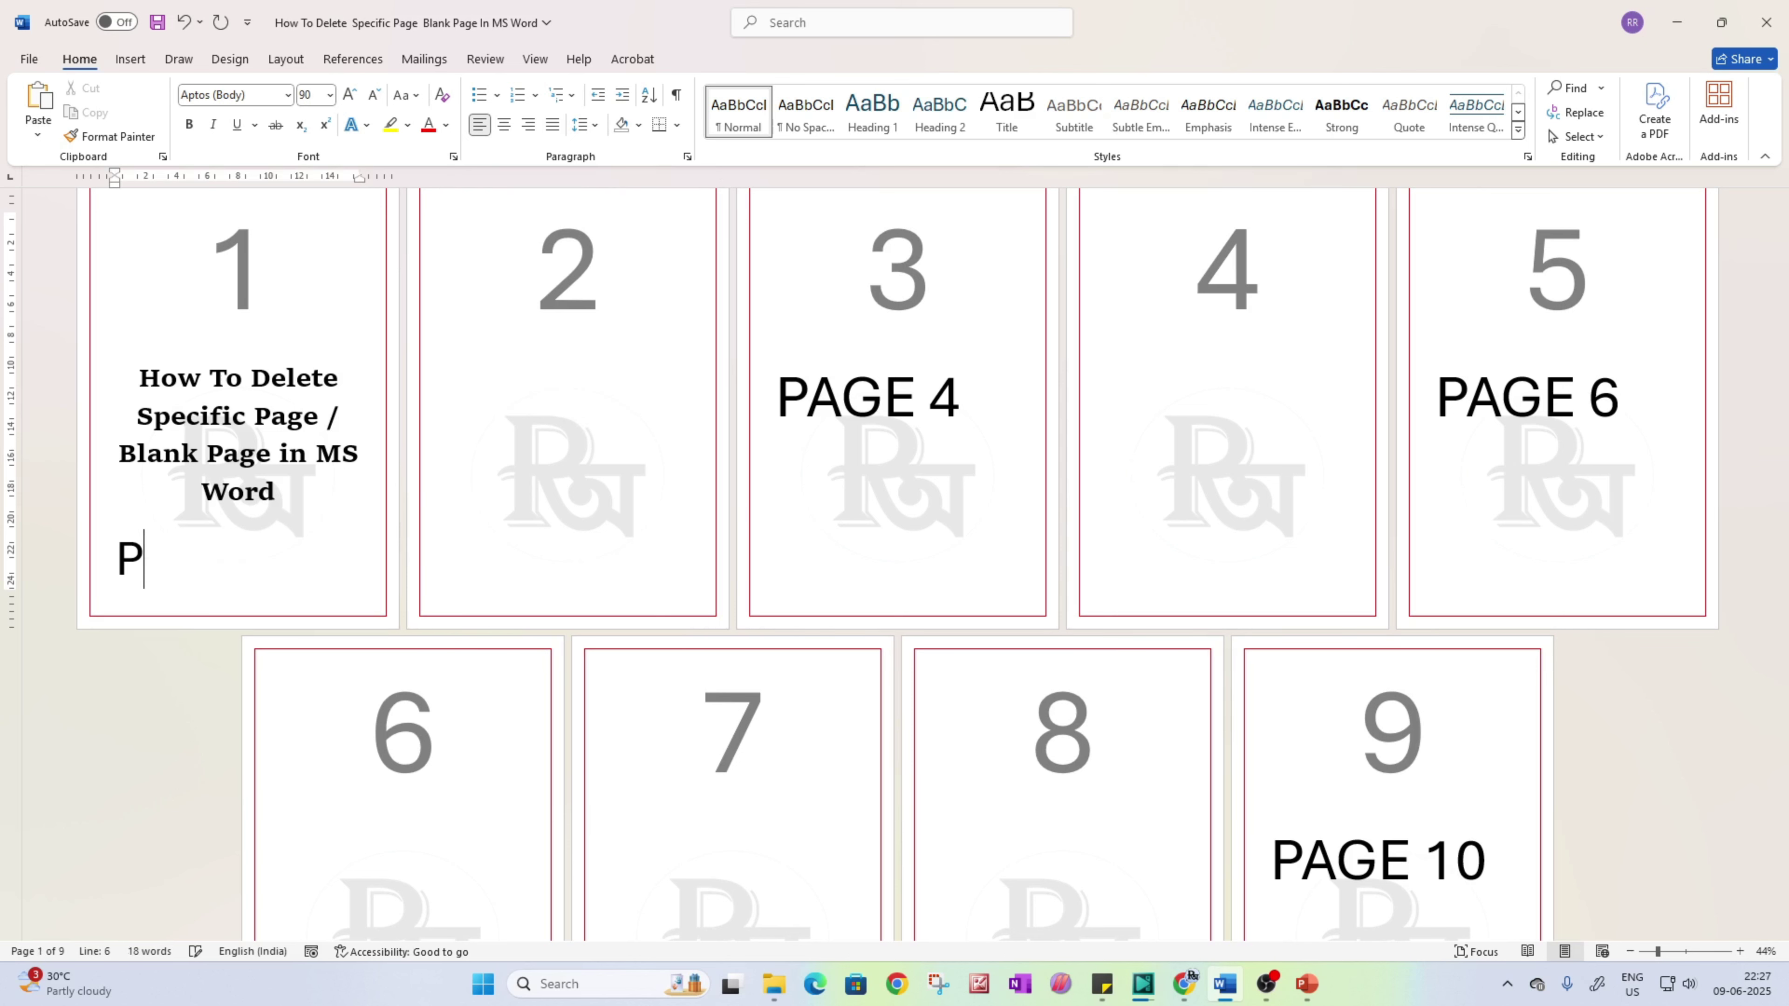
pyautogui.press('BackSpace')
pyautogui.press('BackSpace')
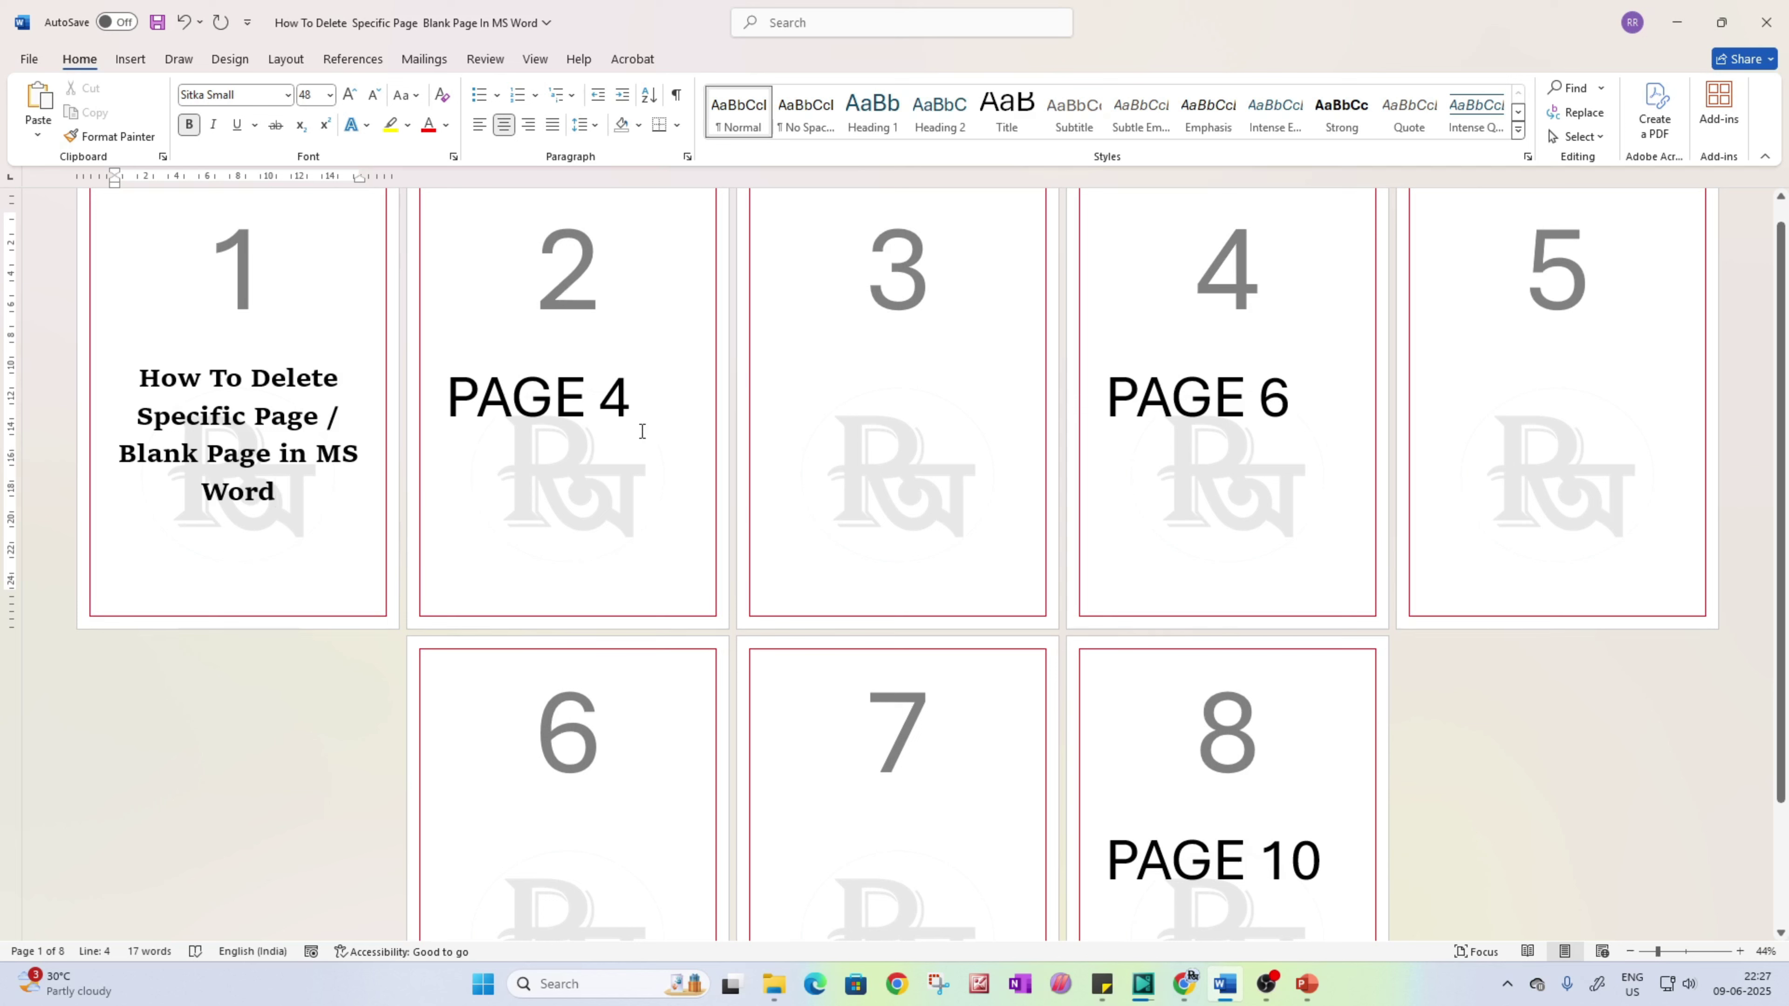
# Step: Undo the character deletions to restore the "PAGE 1", "PAGE 2" and "To Be DELETE" text
pyautogui.hotkey('ctrl', 'z')
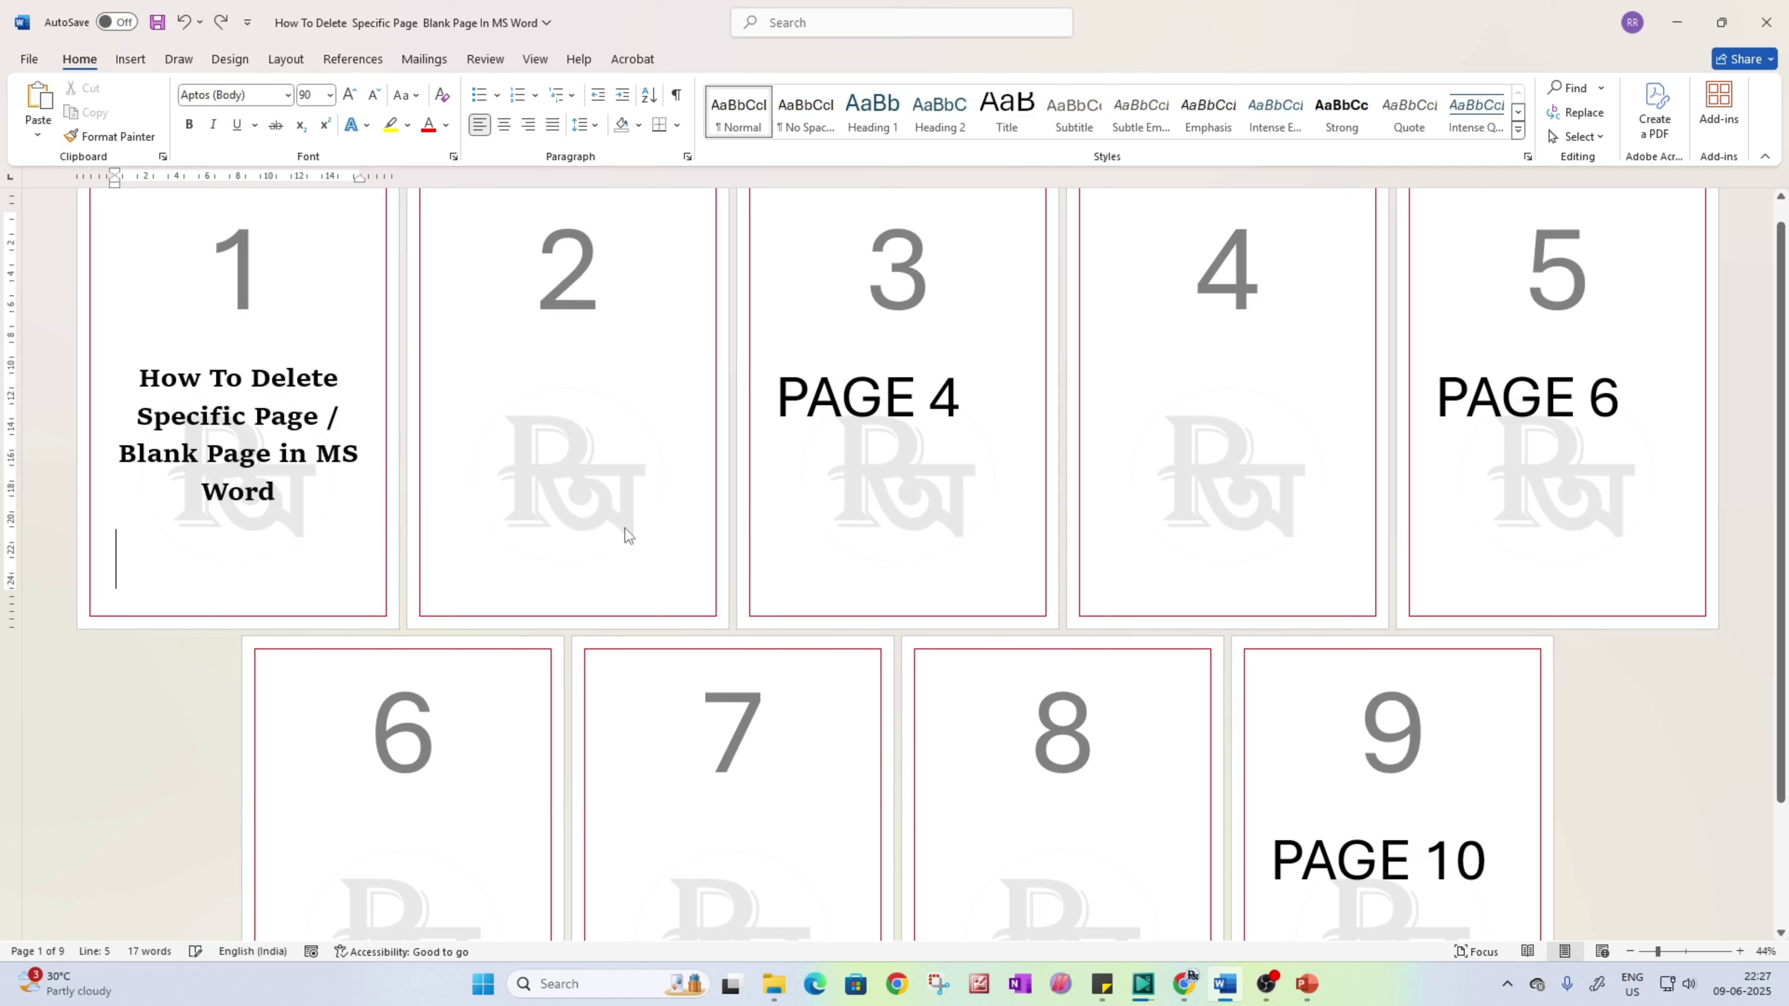
pyautogui.write('PAGE 1')
pyautogui.click(595, 555)
pyautogui.write('PAG')
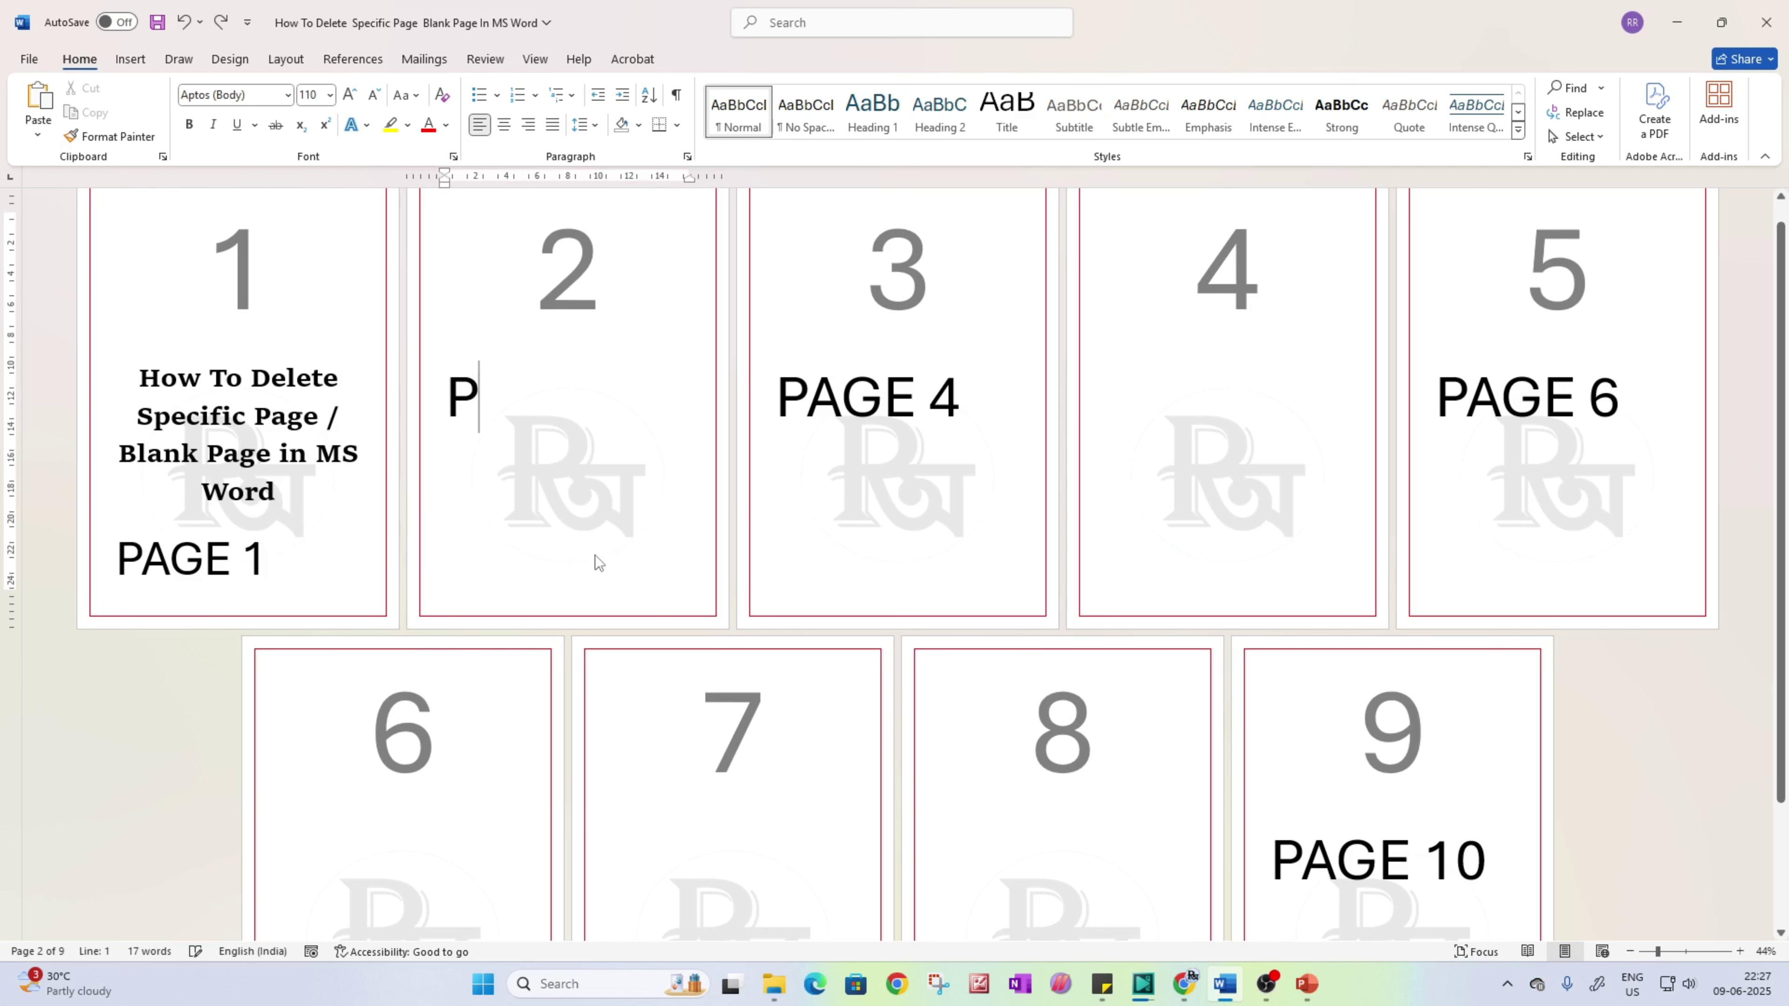
pyautogui.write('E 2')
pyautogui.press('Down')
pyautogui.write('To BeDELE')
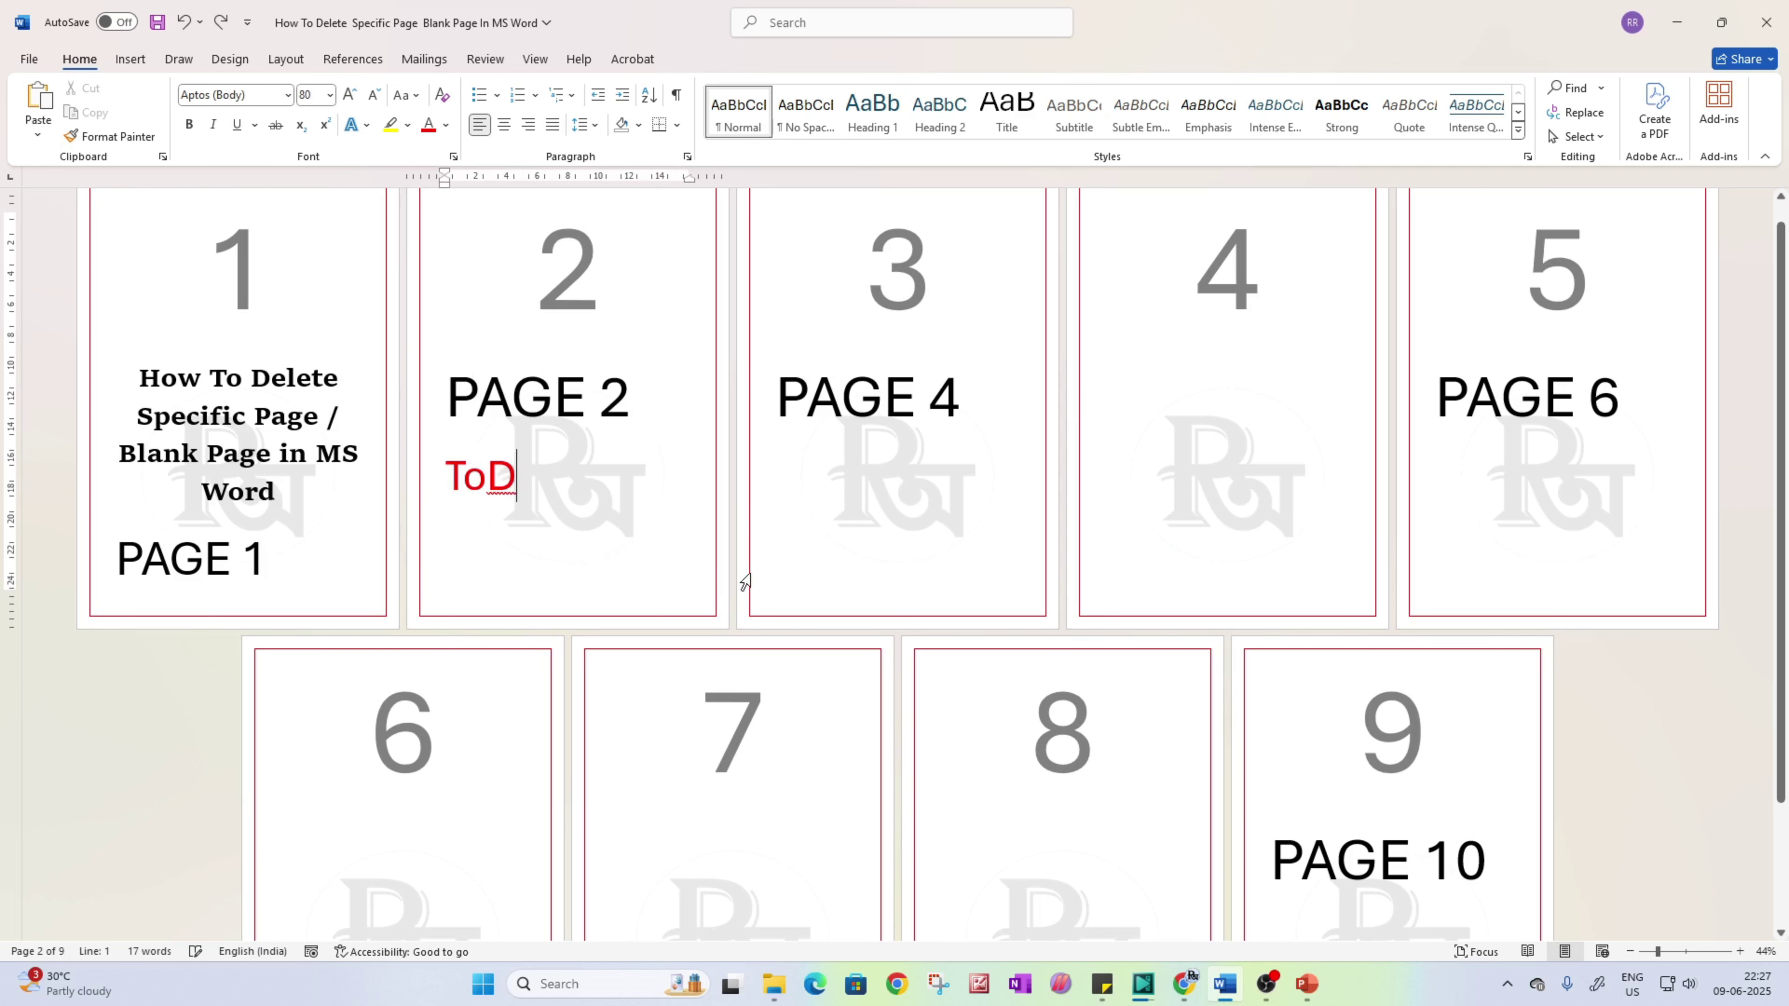
pyautogui.write('TE')
pyautogui.press('Left')
pyautogui.press('Left')
pyautogui.press('Left')
pyautogui.press('Left')
pyautogui.press('Left')
pyautogui.press('Left')
pyautogui.write('Be')
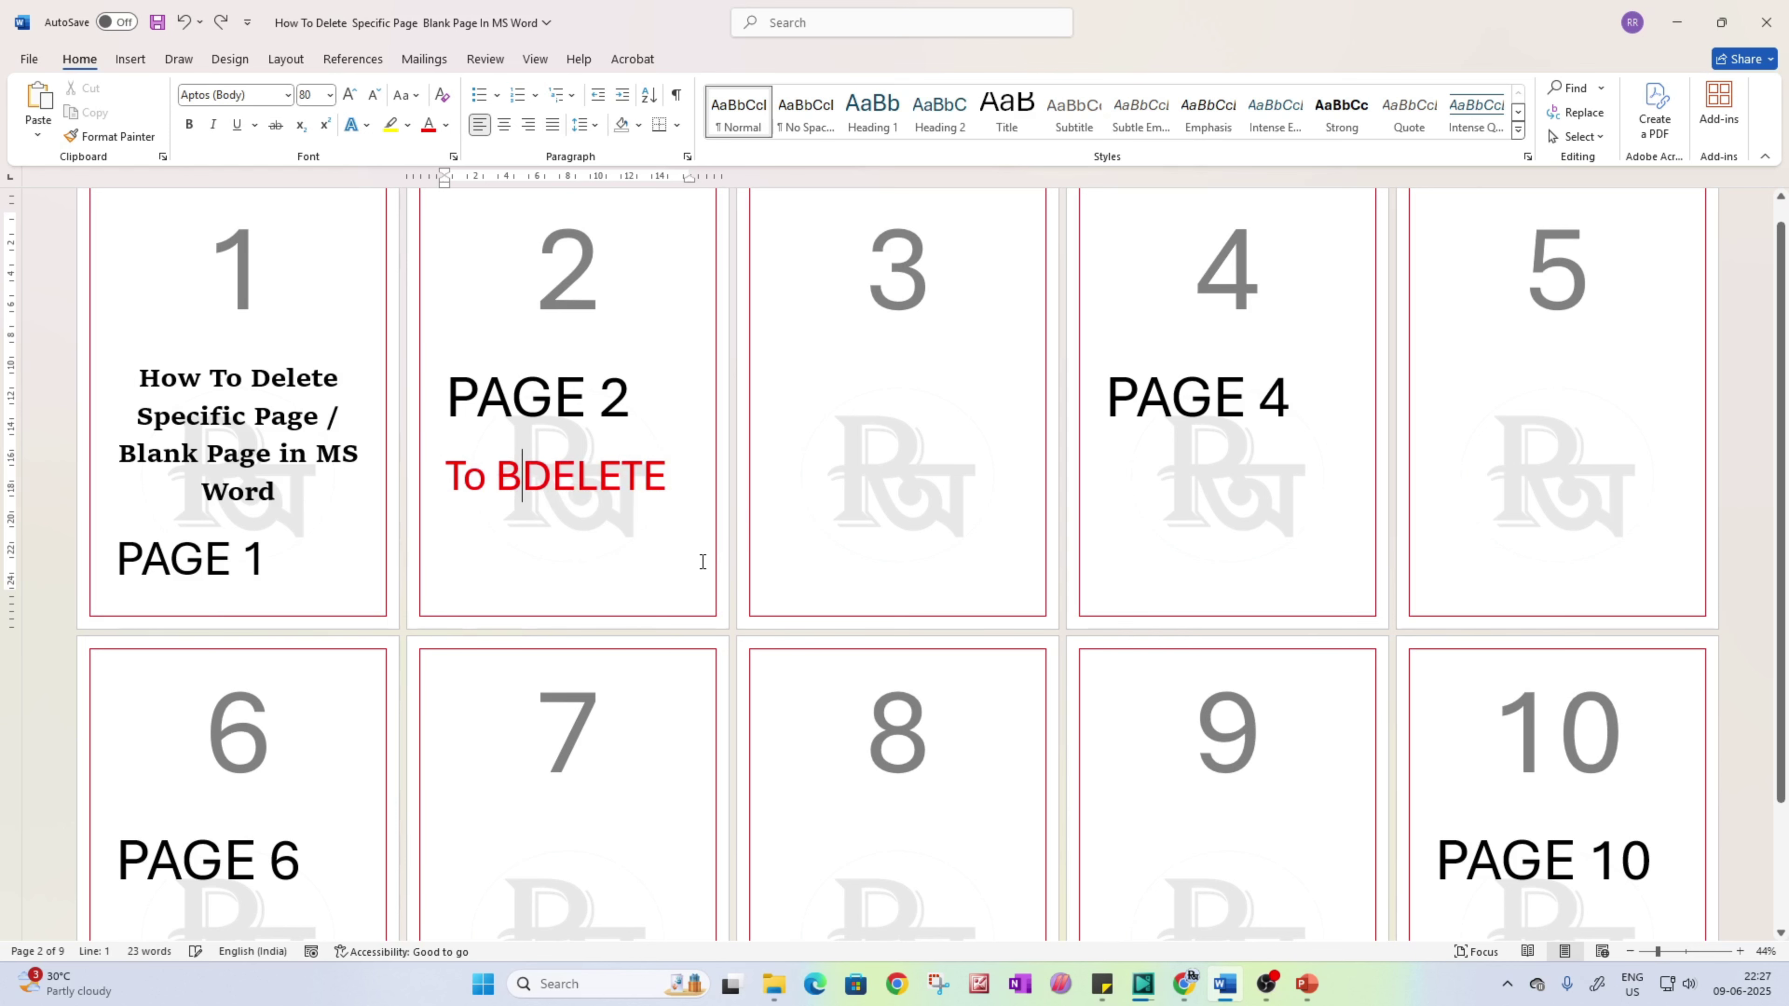
pyautogui.press('Return')
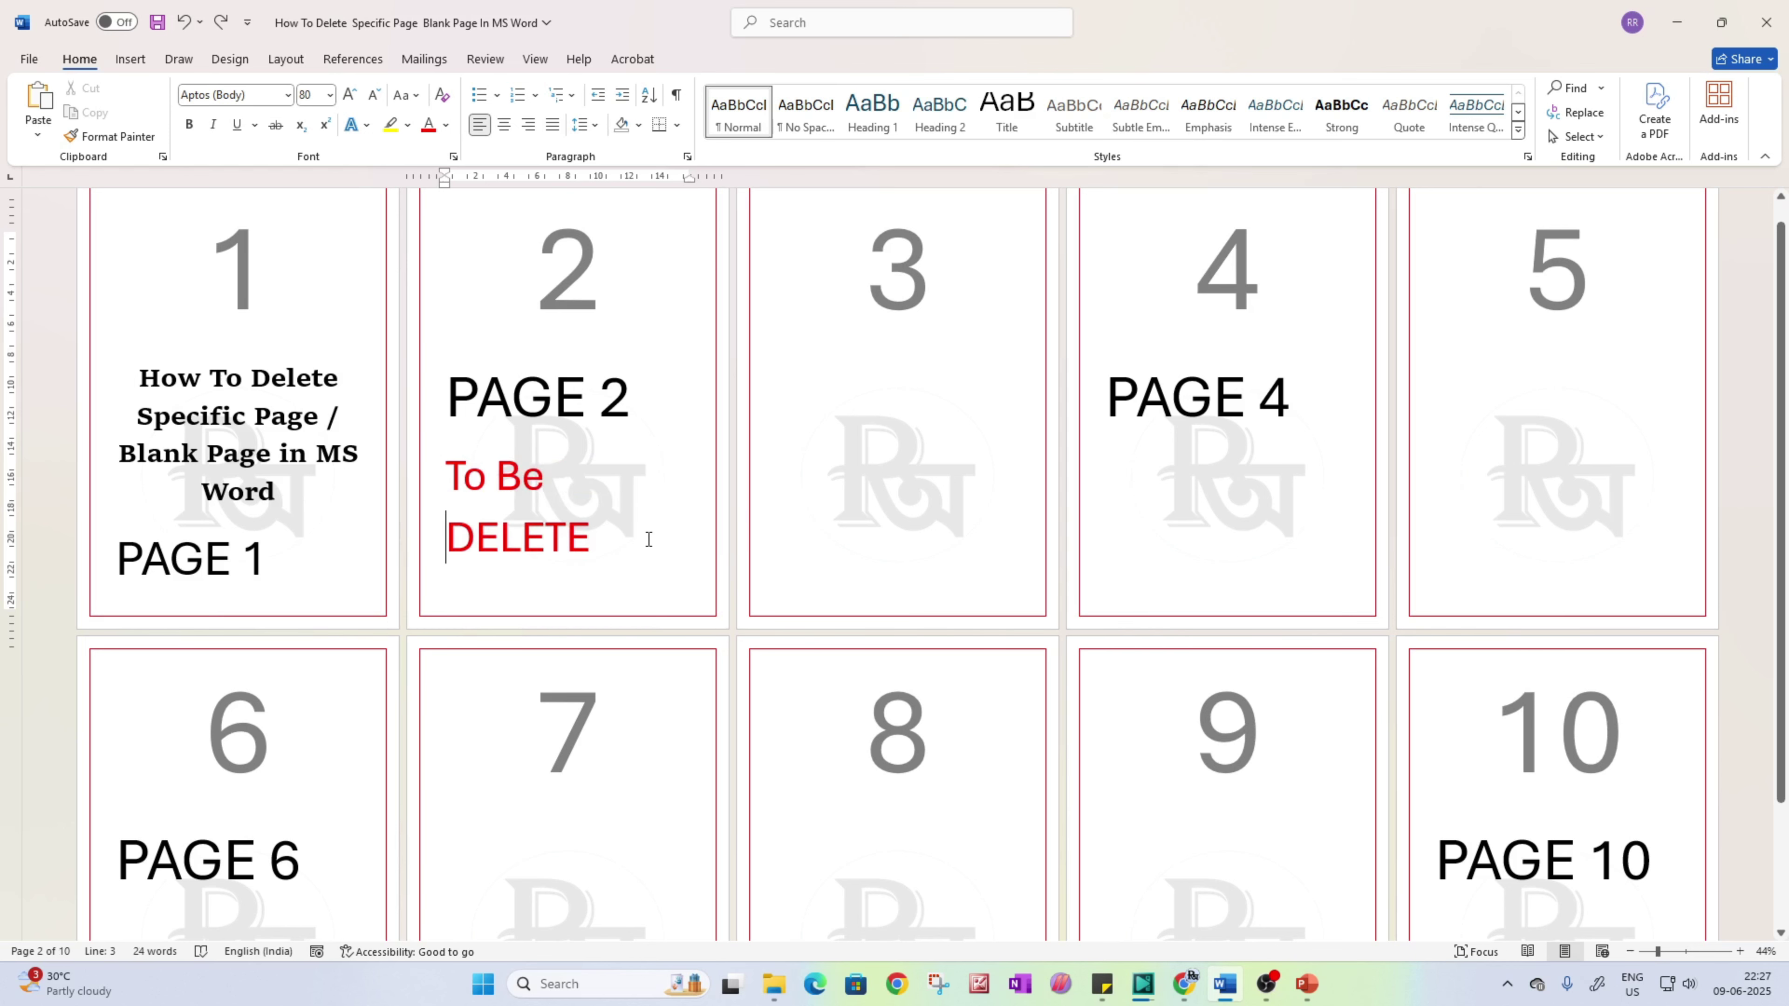
# Step: Use Go To to jump to page number 2 and close the dialog
pyautogui.scroll(1, 647, 538)
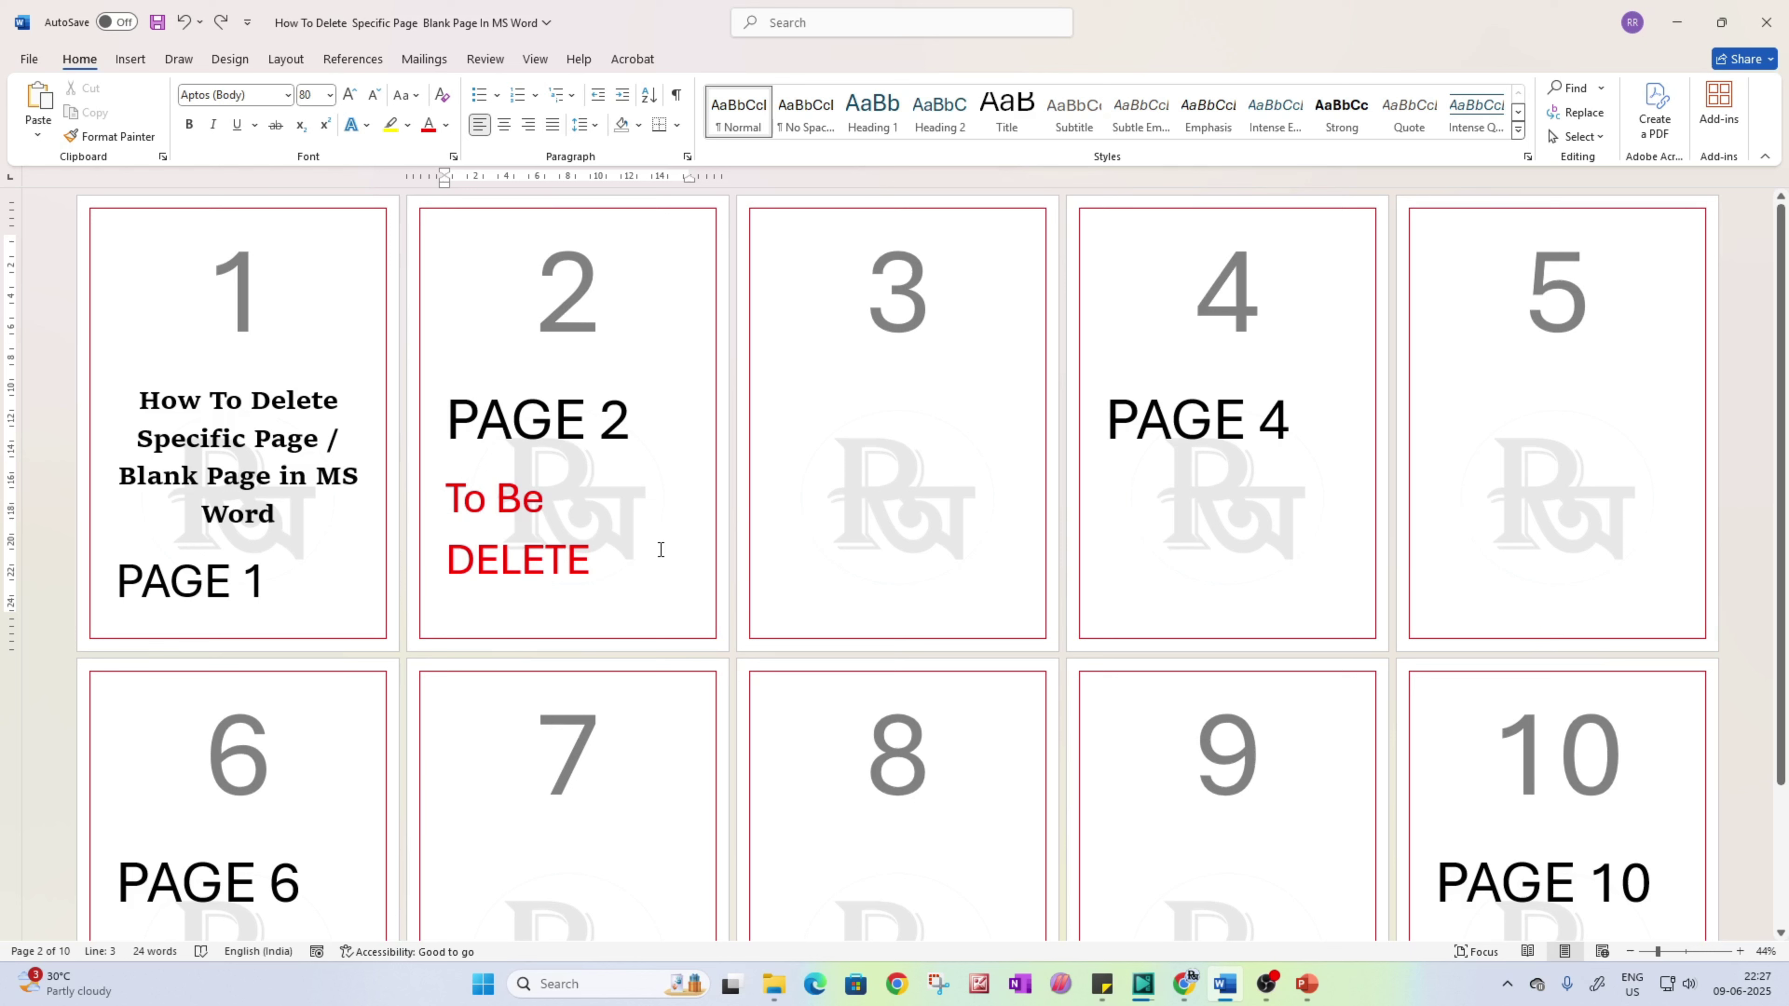
pyautogui.click(649, 444)
pyautogui.hotkey('ctrl', 'g')
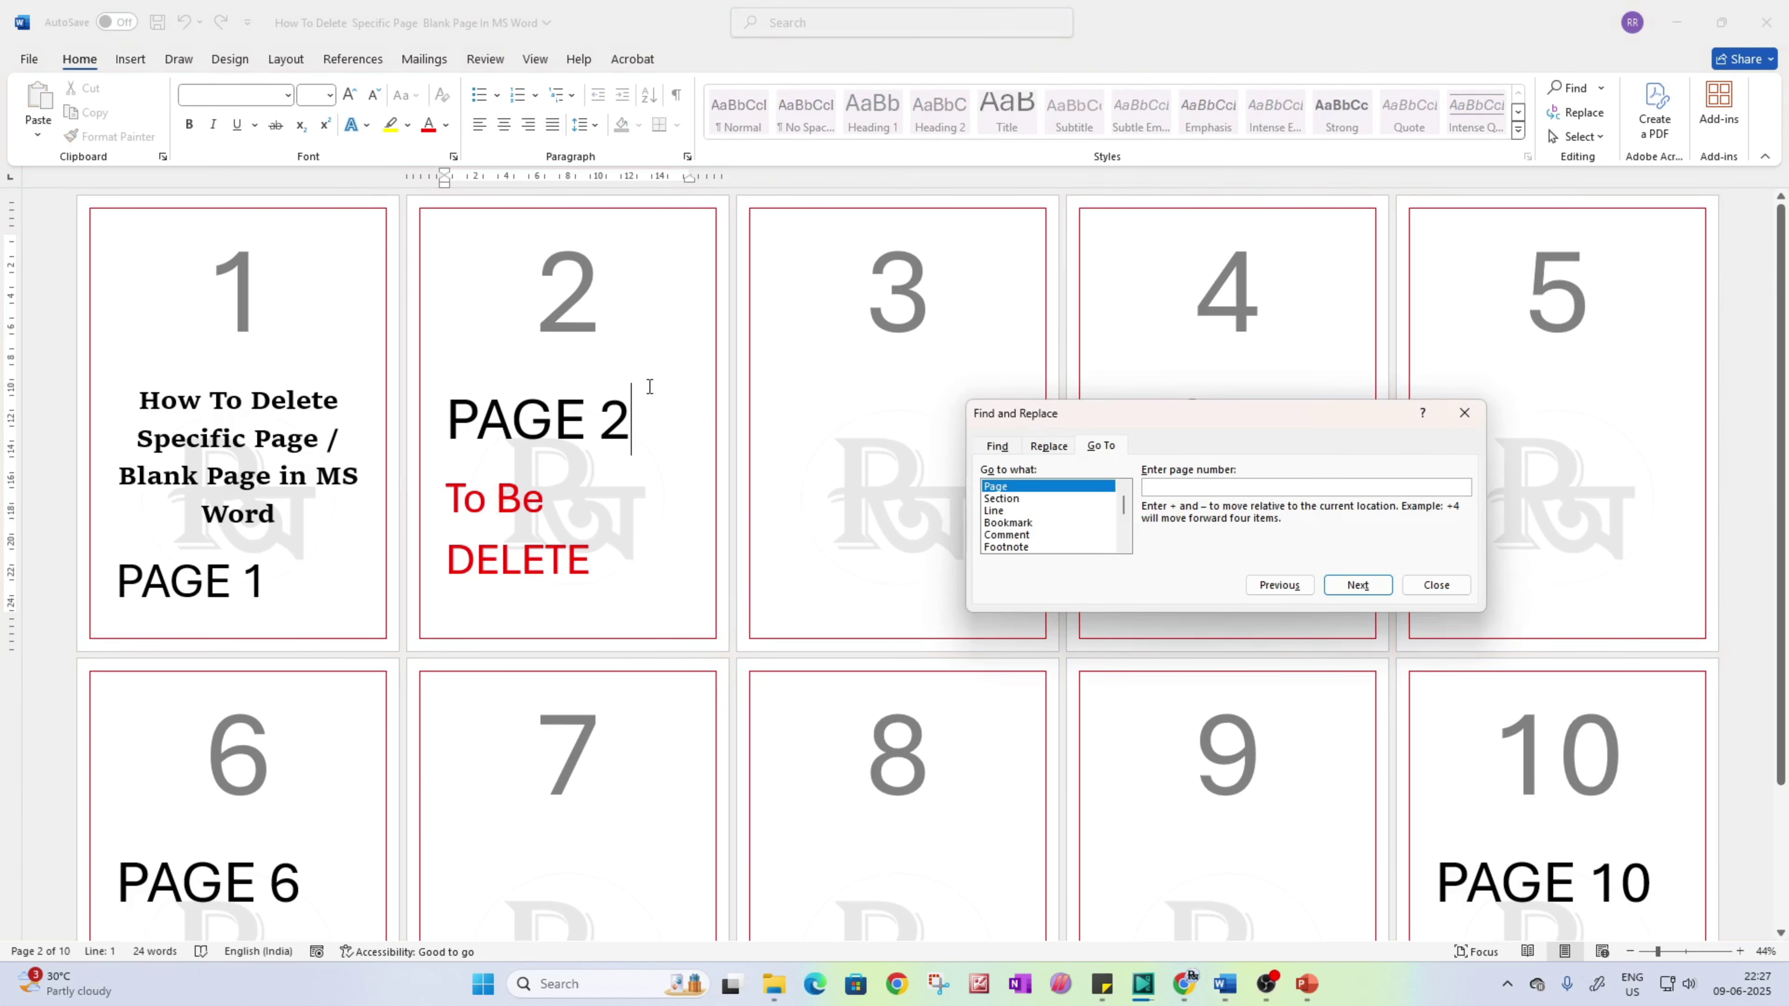
pyautogui.write('2')
pyautogui.click(1357, 585)
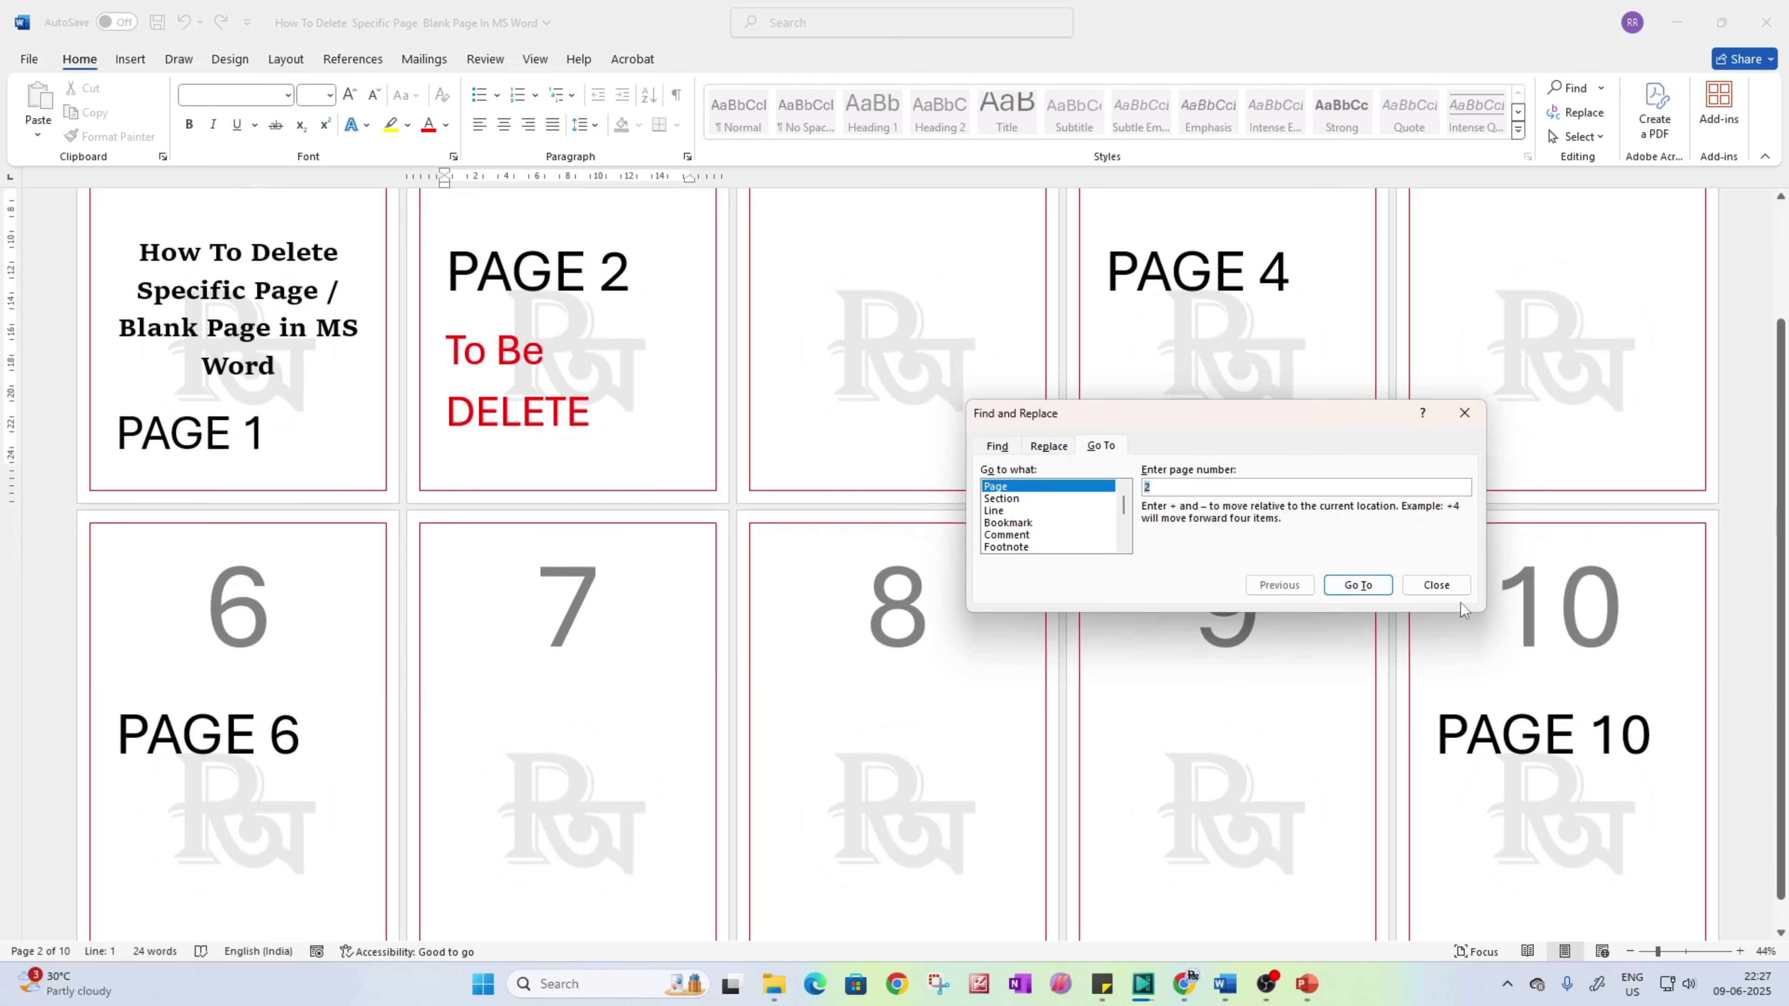
pyautogui.click(1450, 597)
pyautogui.scroll(1, 1281, 651)
# Step: Place the cursor on blank page 9 and jump from there to page 2 with Go To
pyautogui.click(1269, 747)
pyautogui.scroll(-1, 1123, 779)
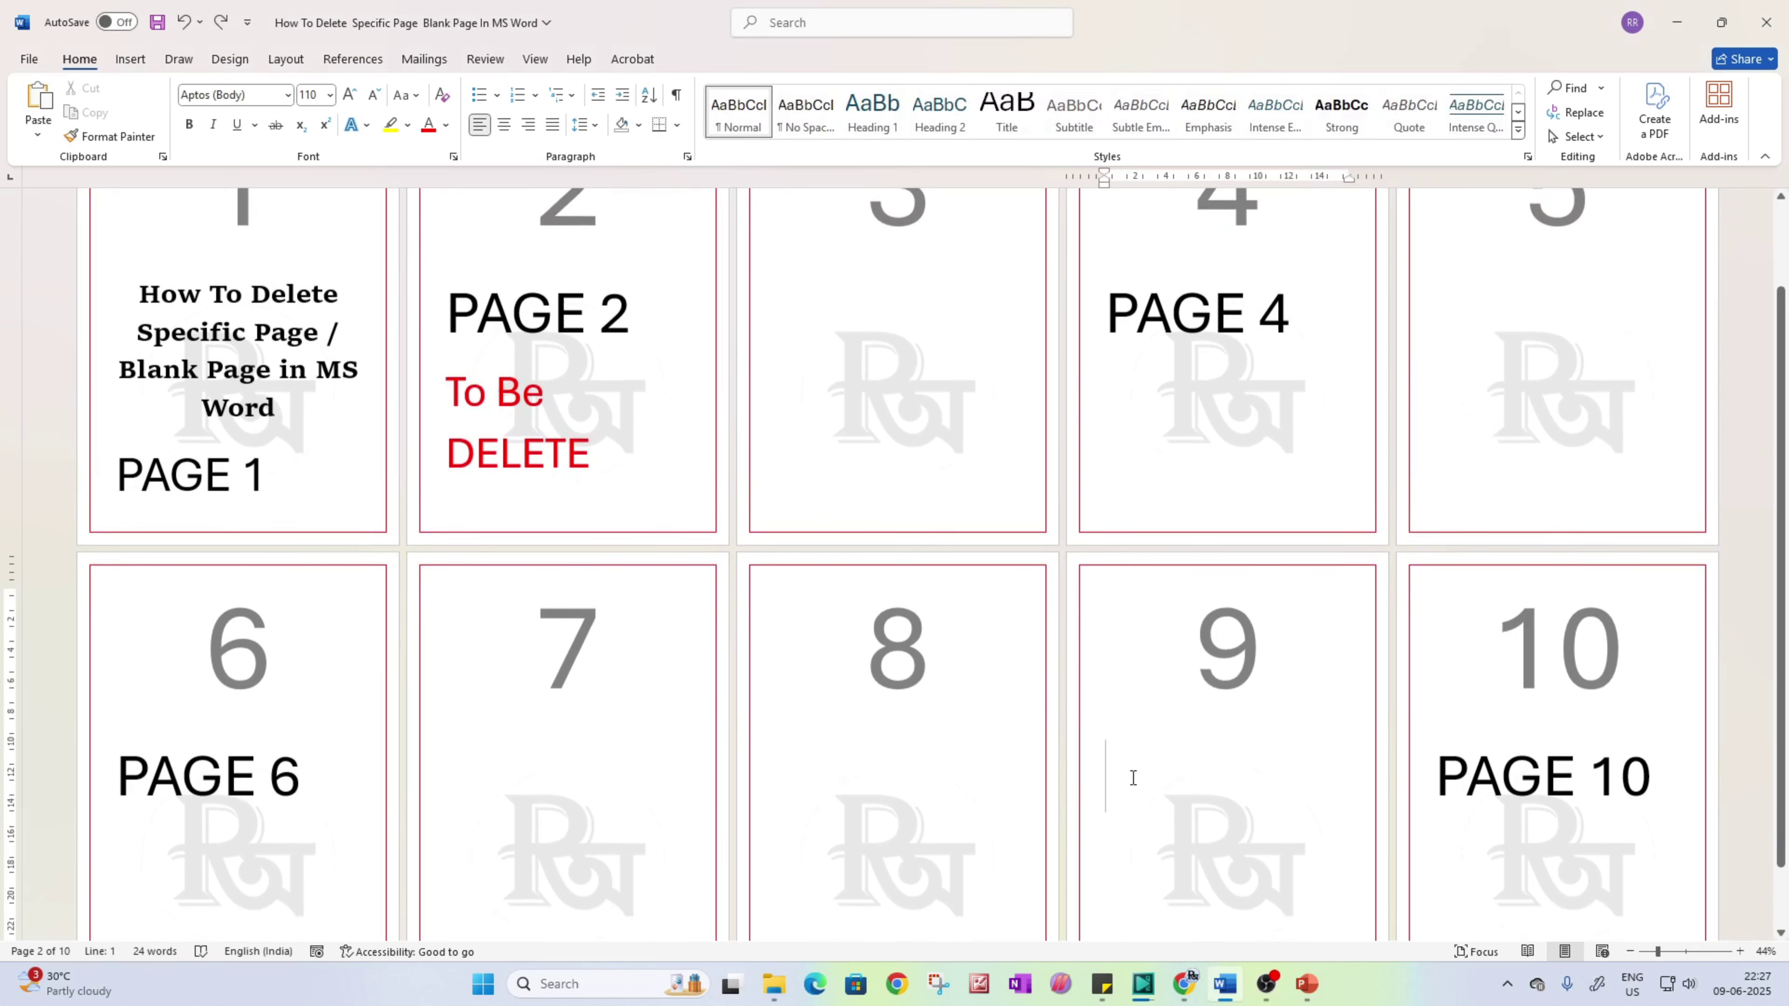
pyautogui.click(1124, 750)
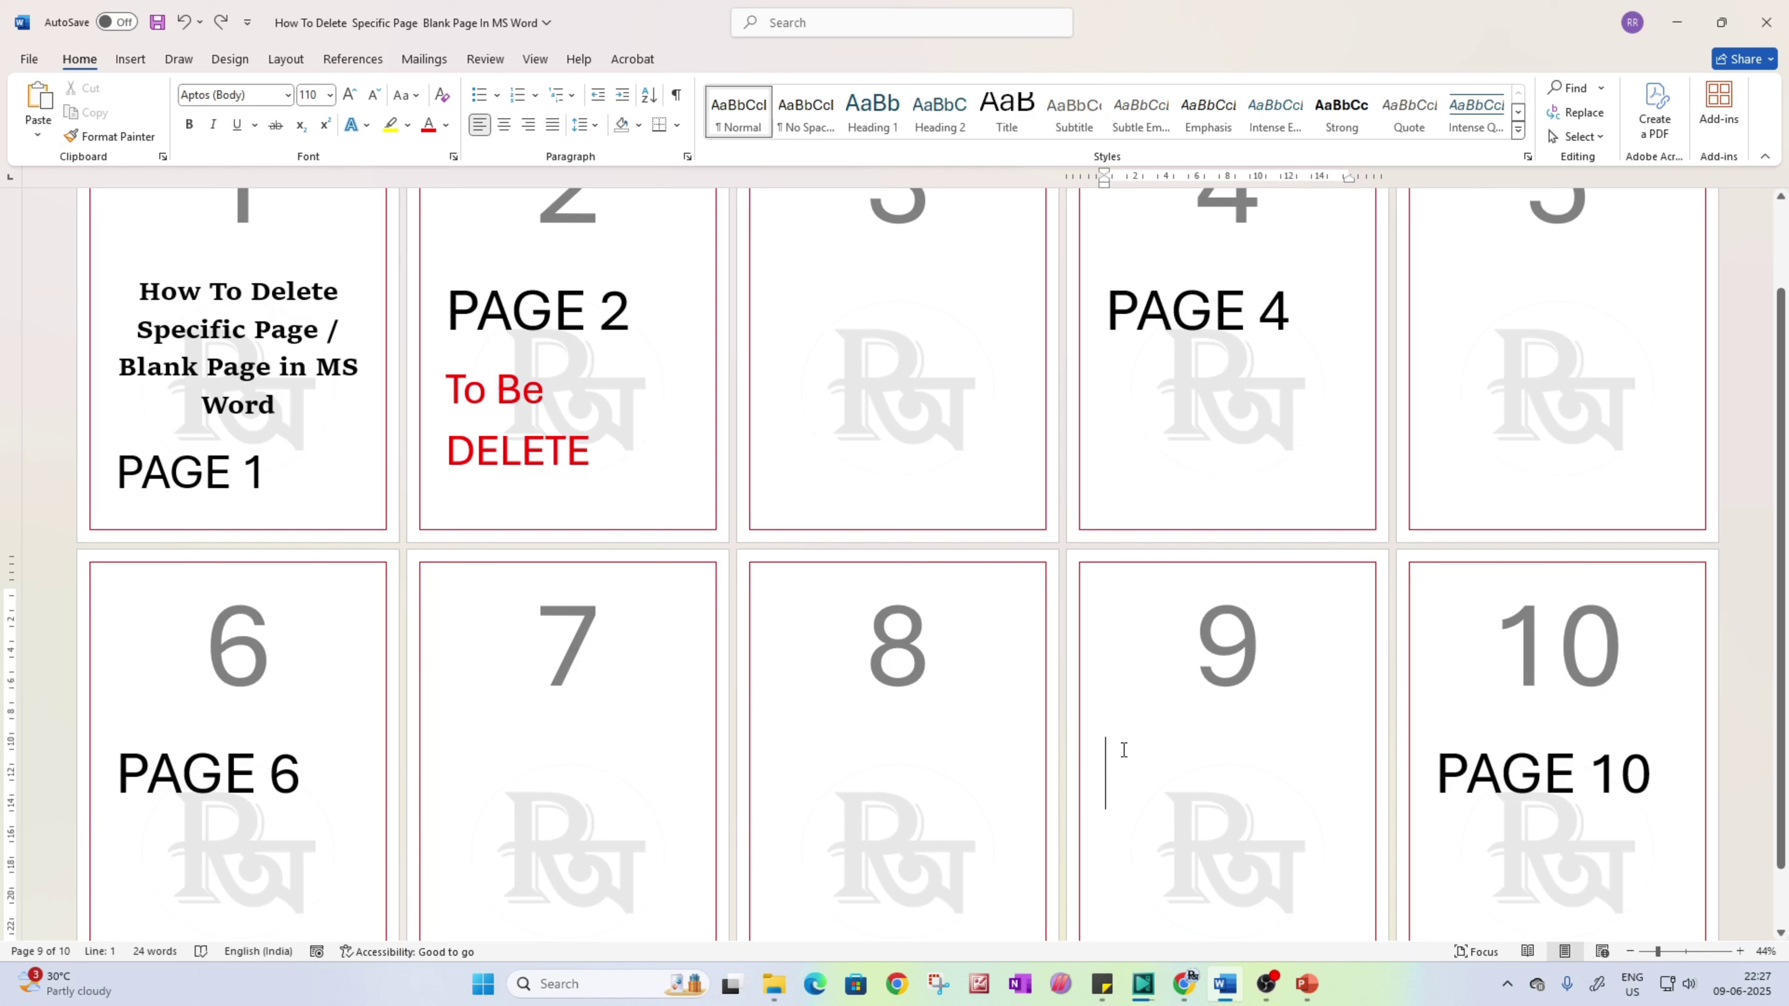
pyautogui.click(1123, 749)
pyautogui.click(1123, 749)
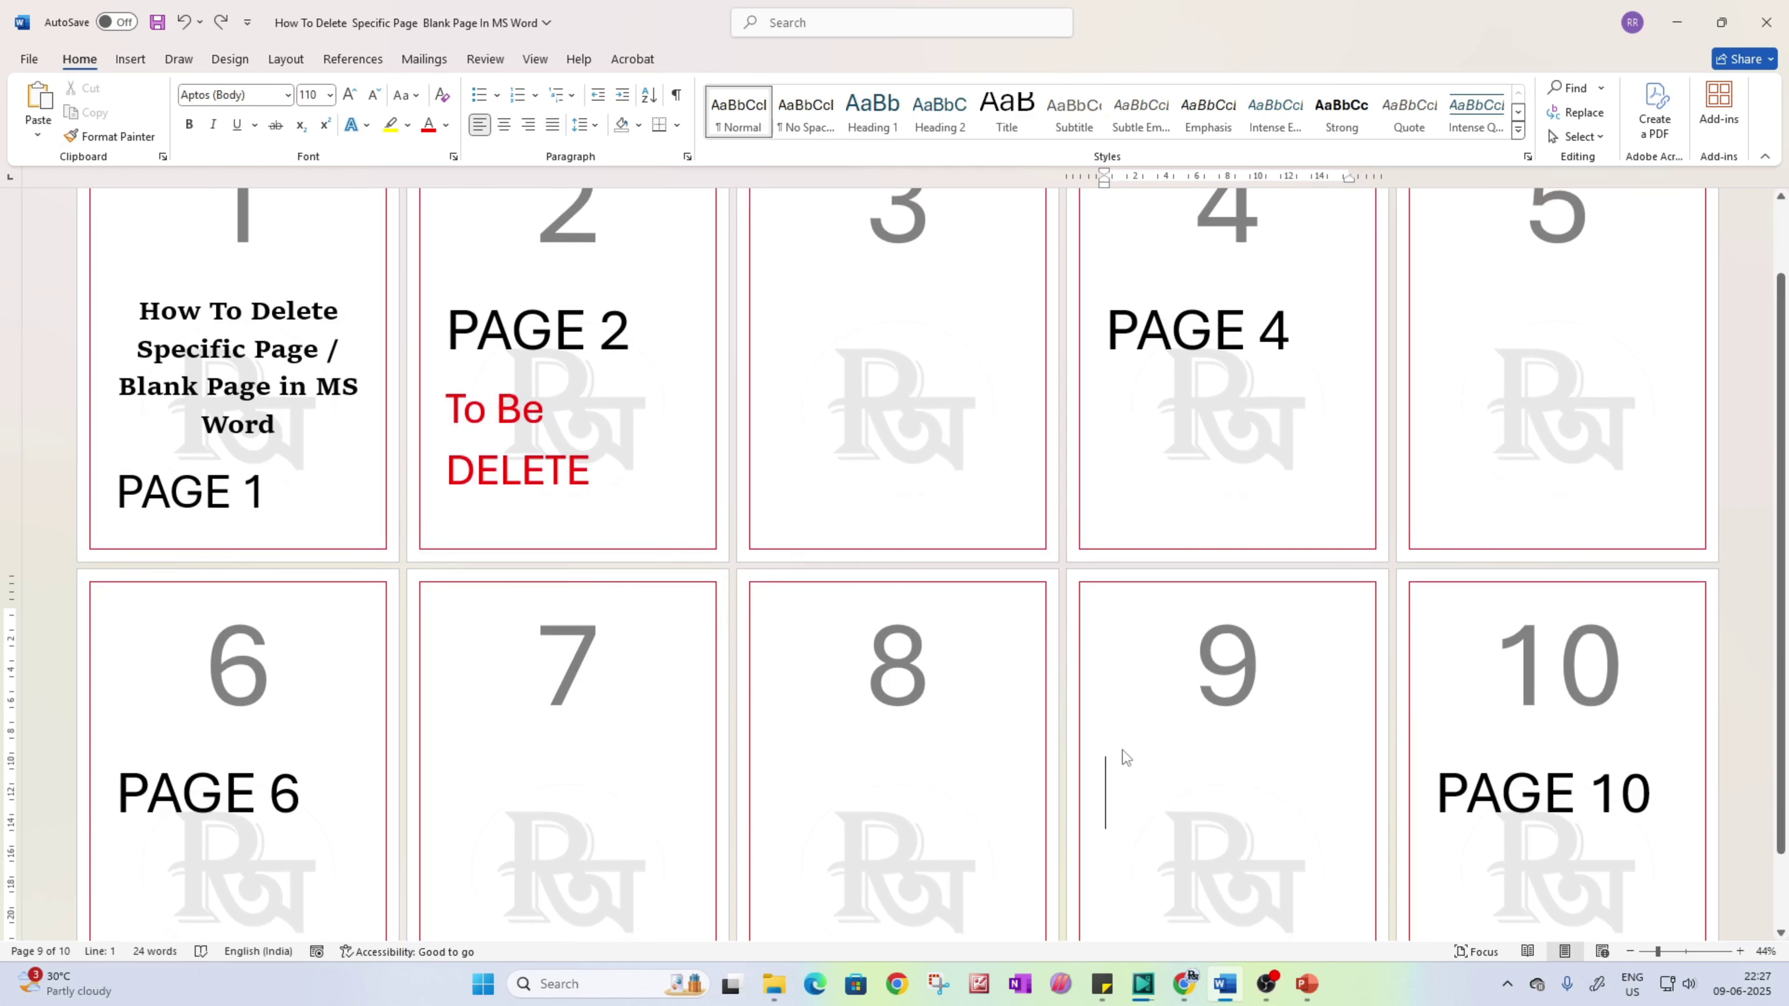
pyautogui.hotkey('ctrl', 'g')
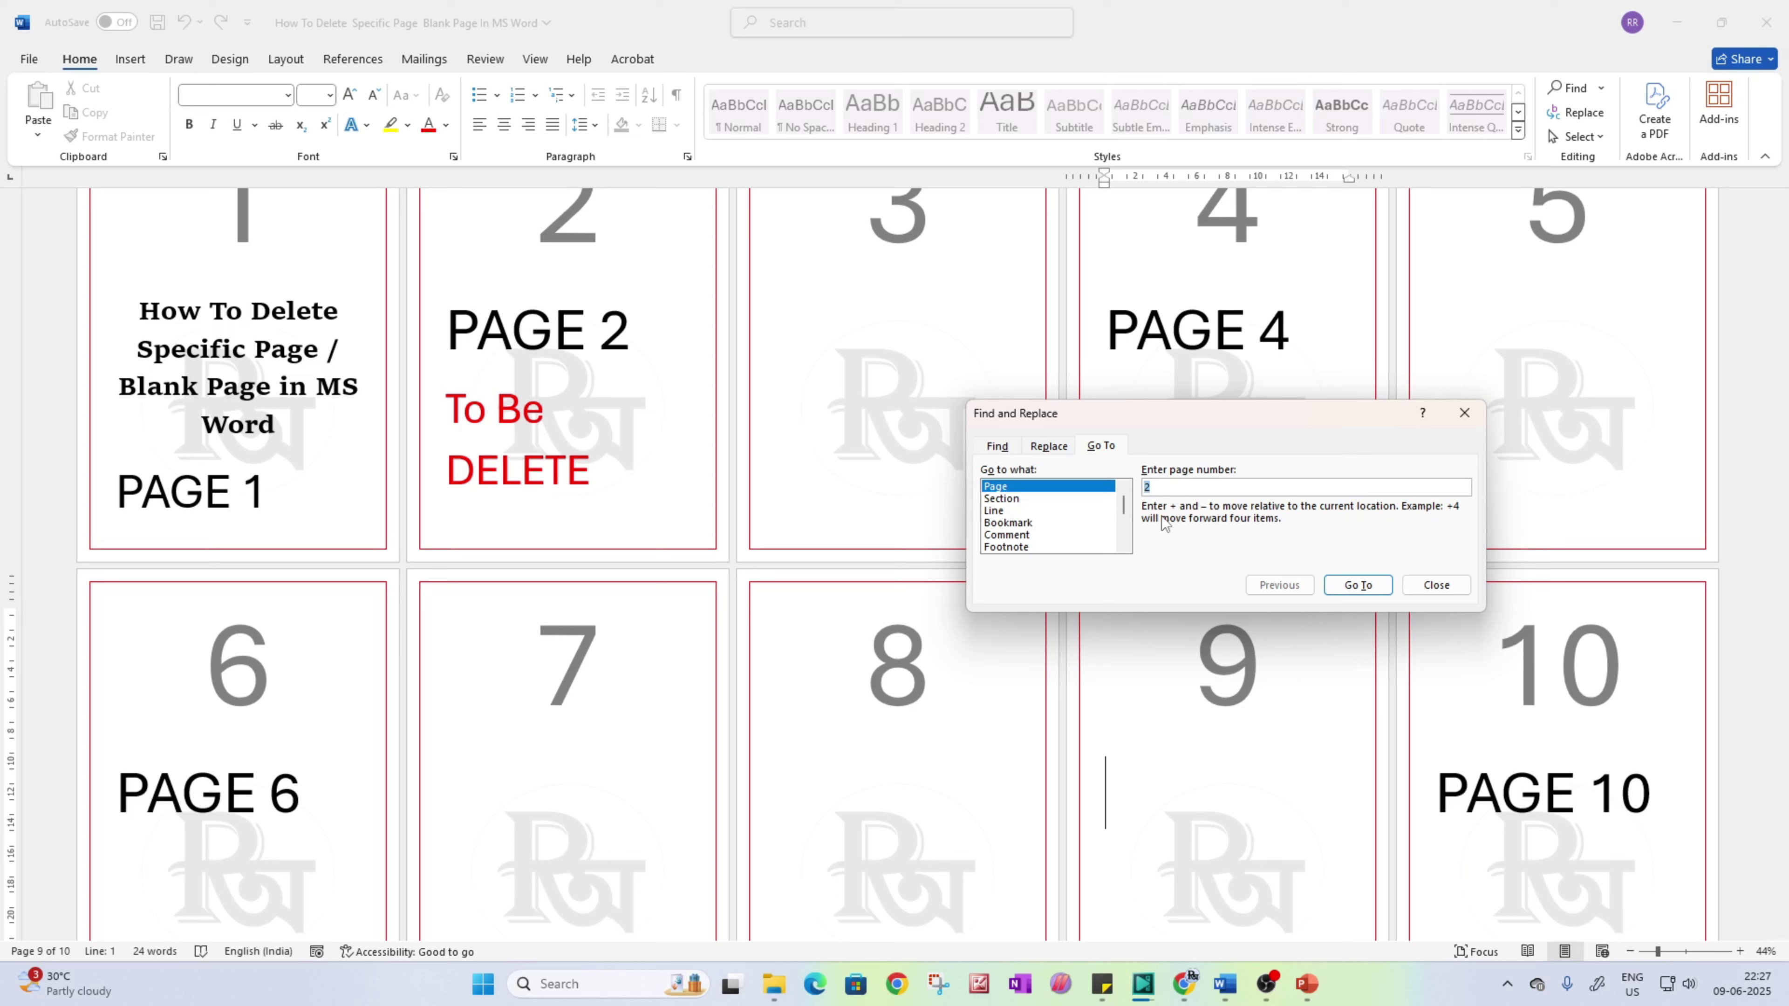
pyautogui.doubleClick(1164, 488)
pyautogui.click(1363, 586)
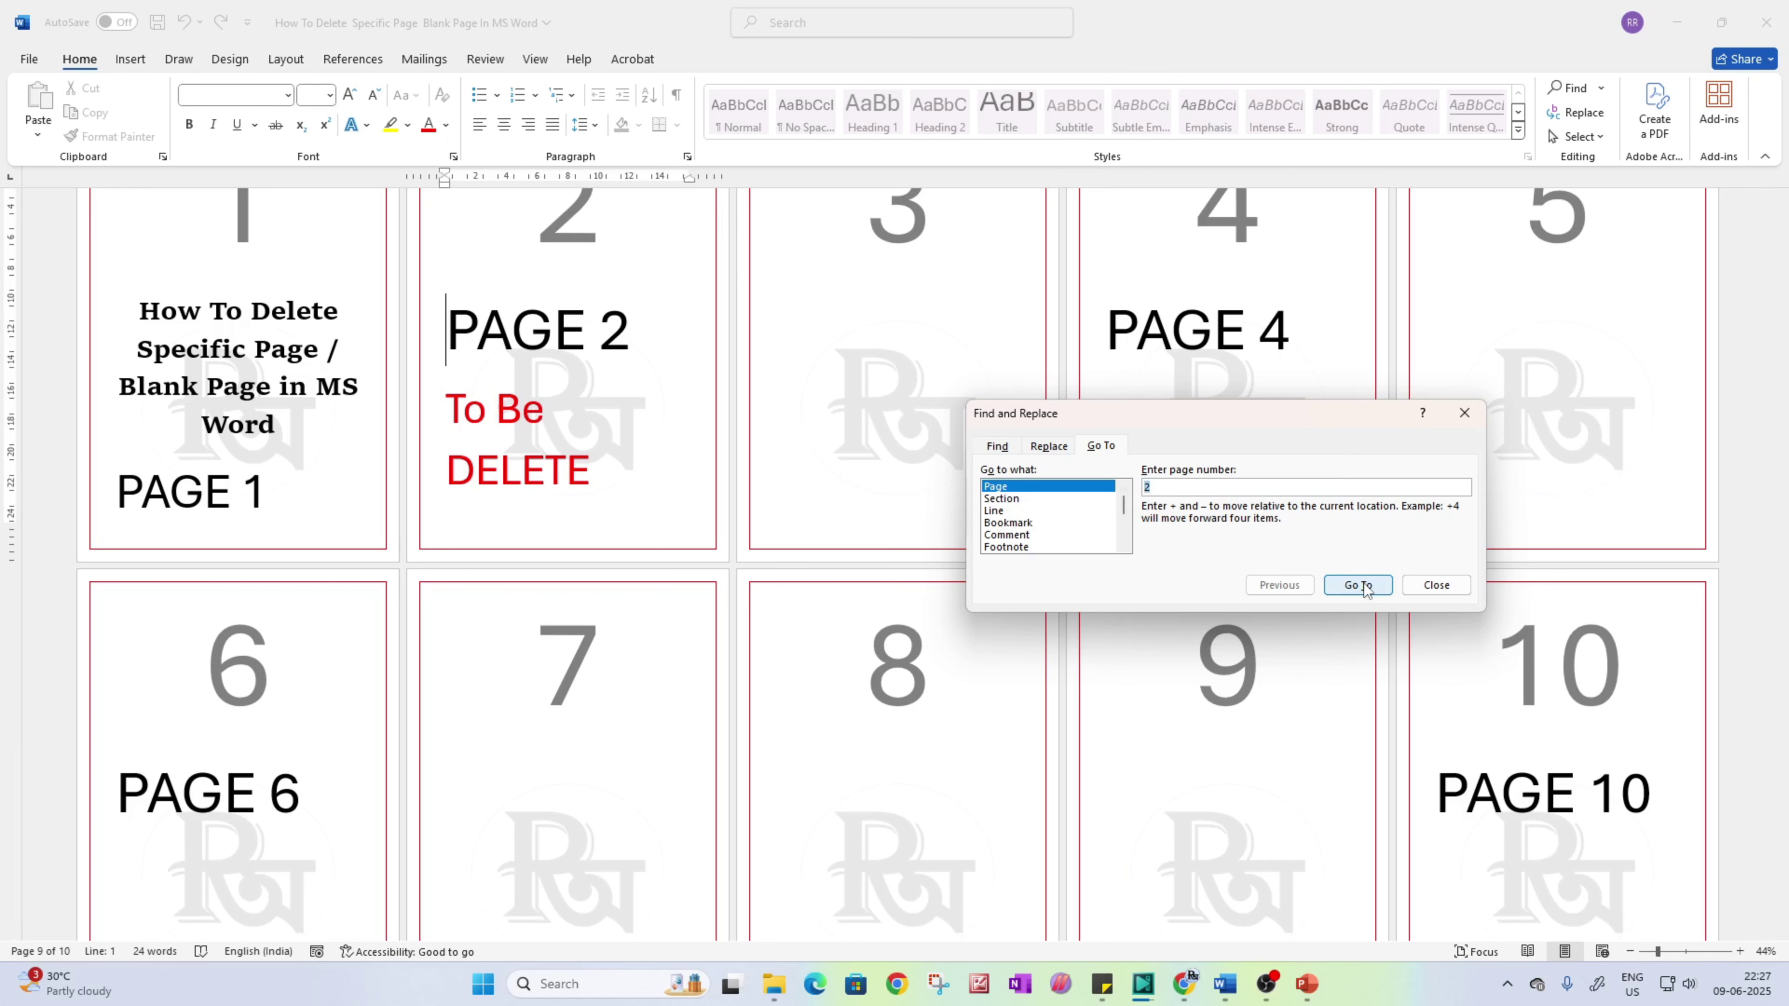
pyautogui.click(1437, 585)
pyautogui.scroll(1, 486, 437)
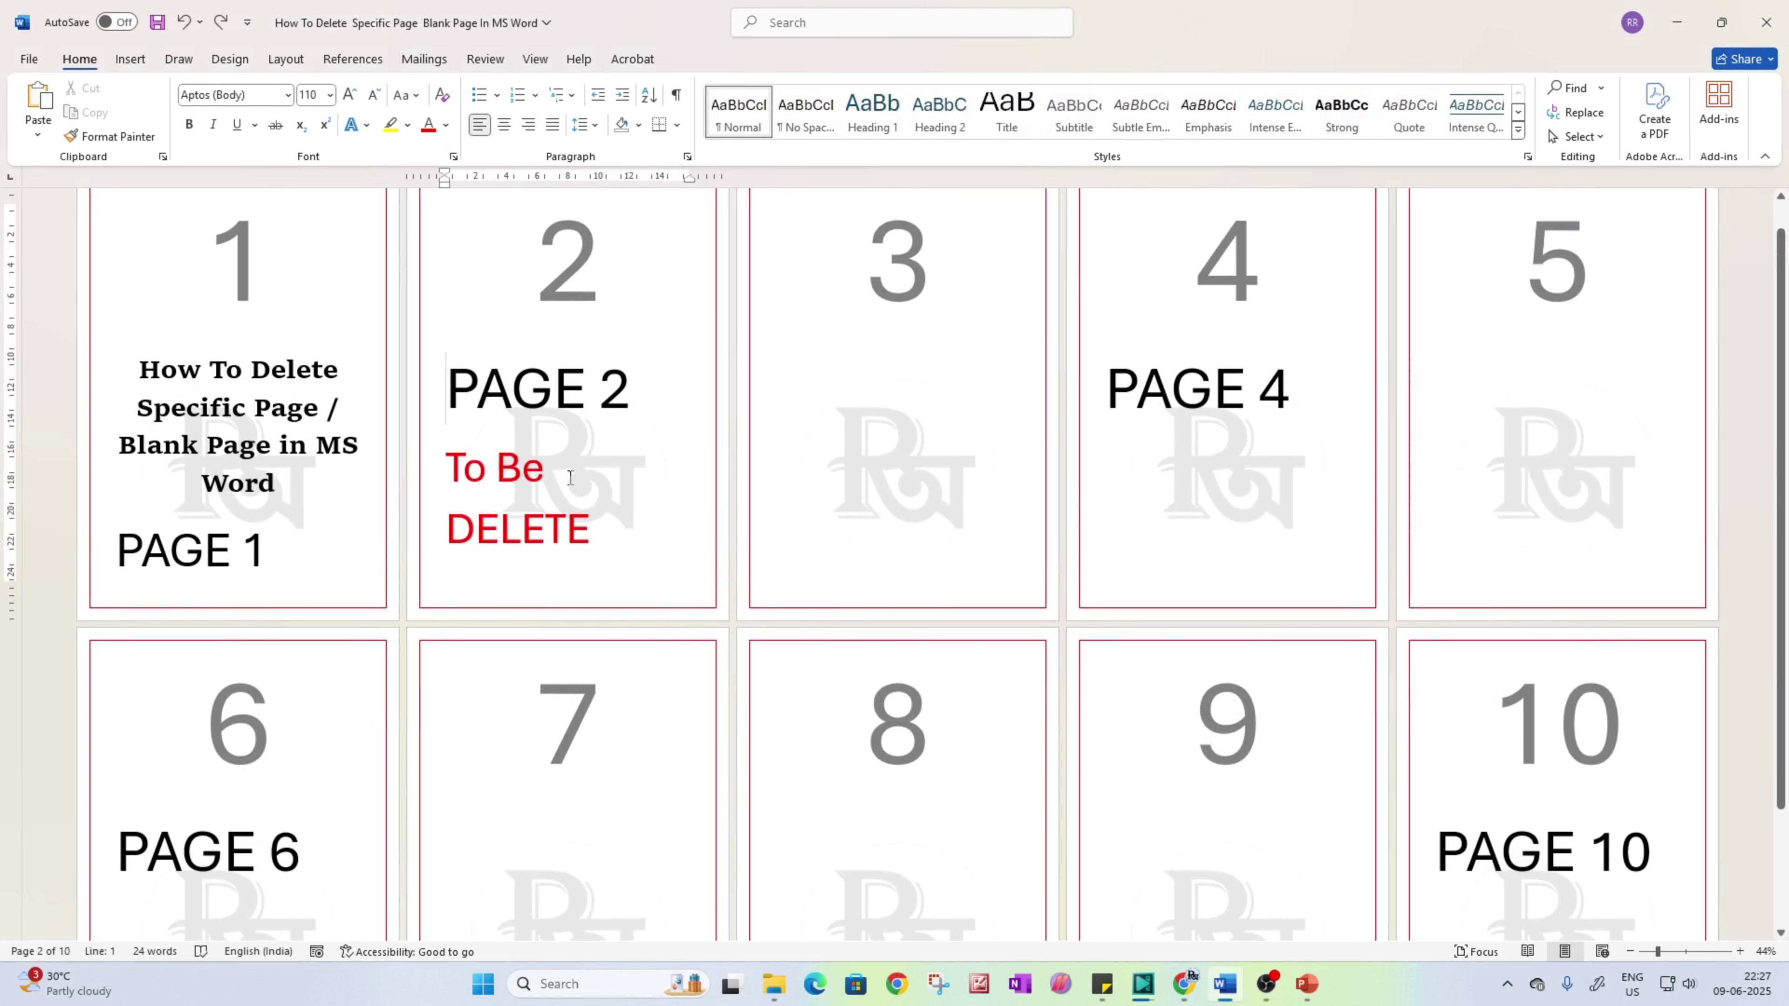
# Step: Select the entire content of page 2 with the Go To entry "\page" and delete it
pyautogui.scroll(1, 558, 498)
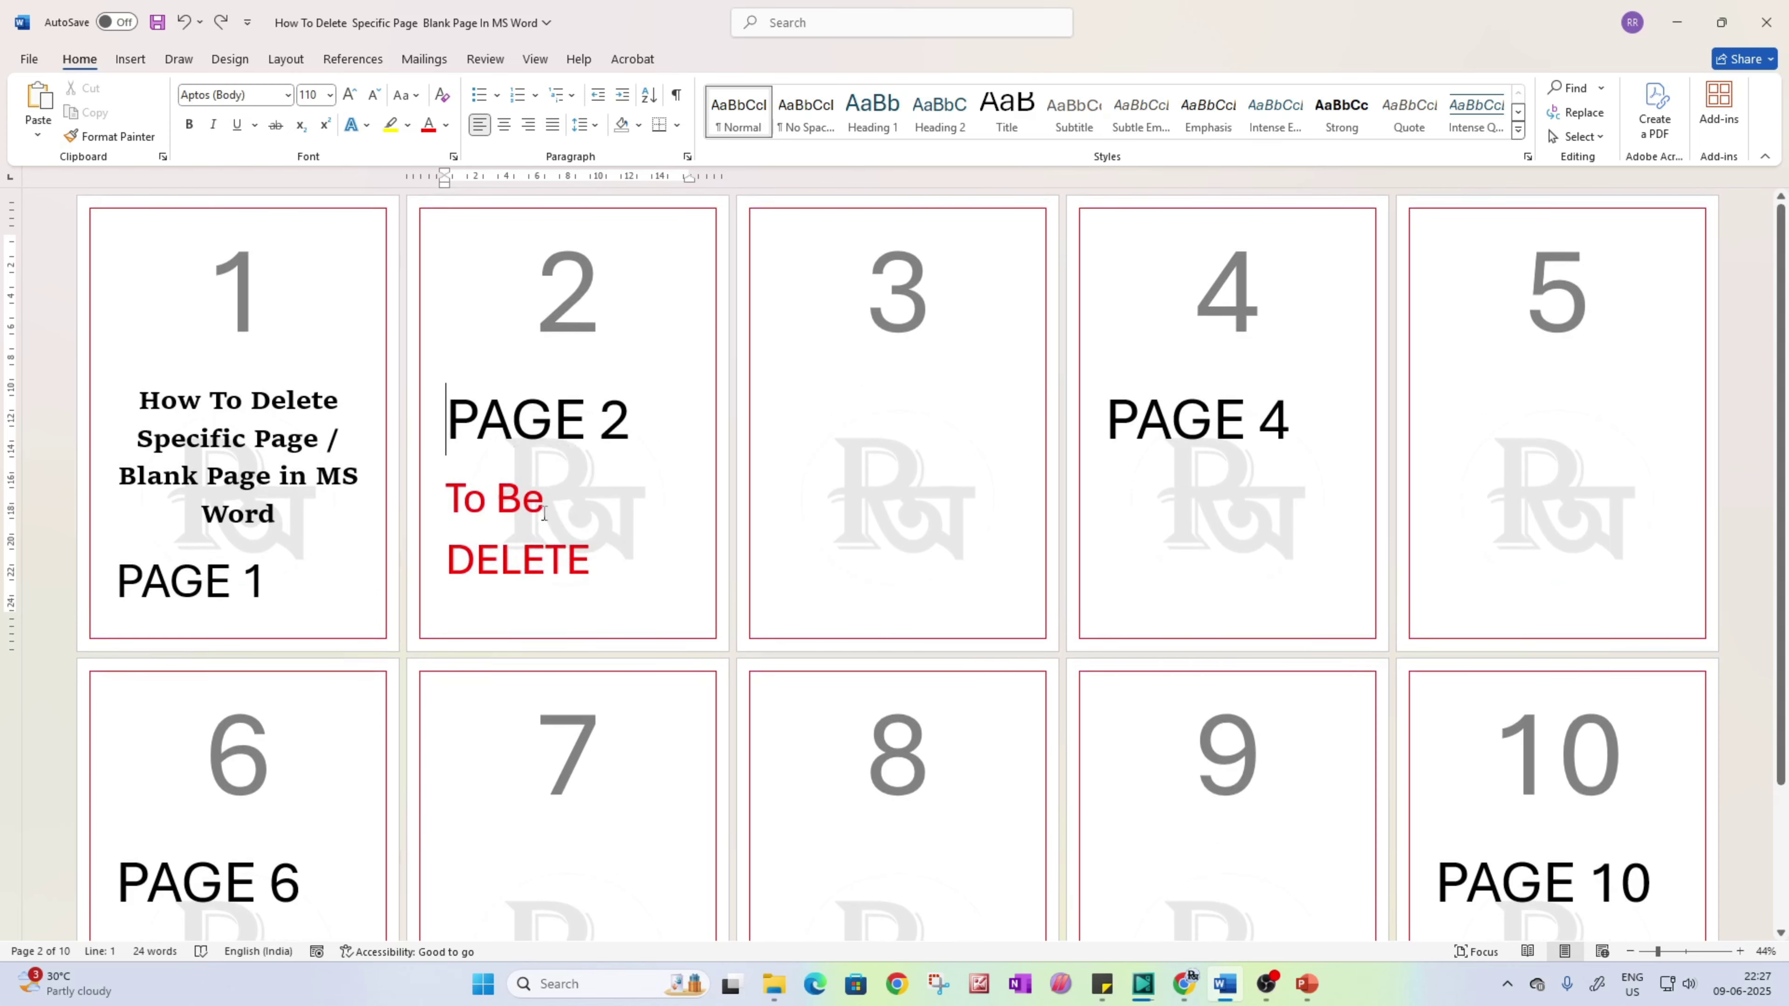
pyautogui.hotkey('ctrl', 'g')
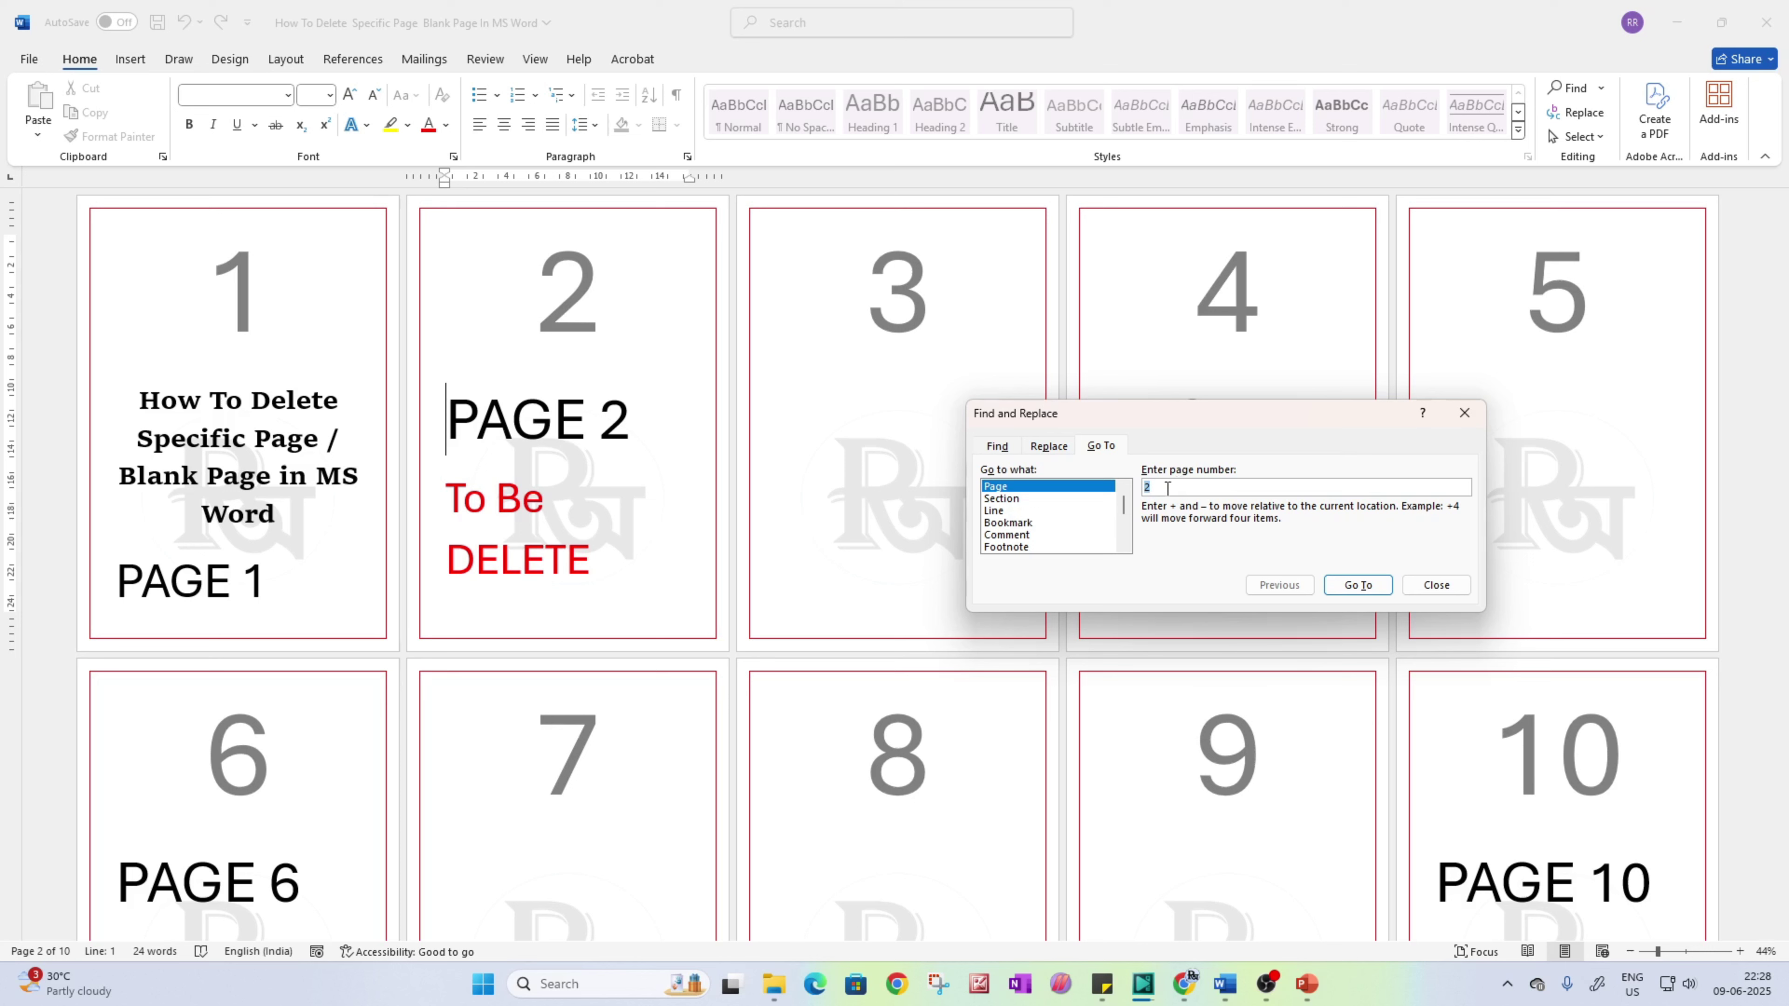
pyautogui.press('BackSpace')
pyautogui.write('\\page')
pyautogui.click(1360, 586)
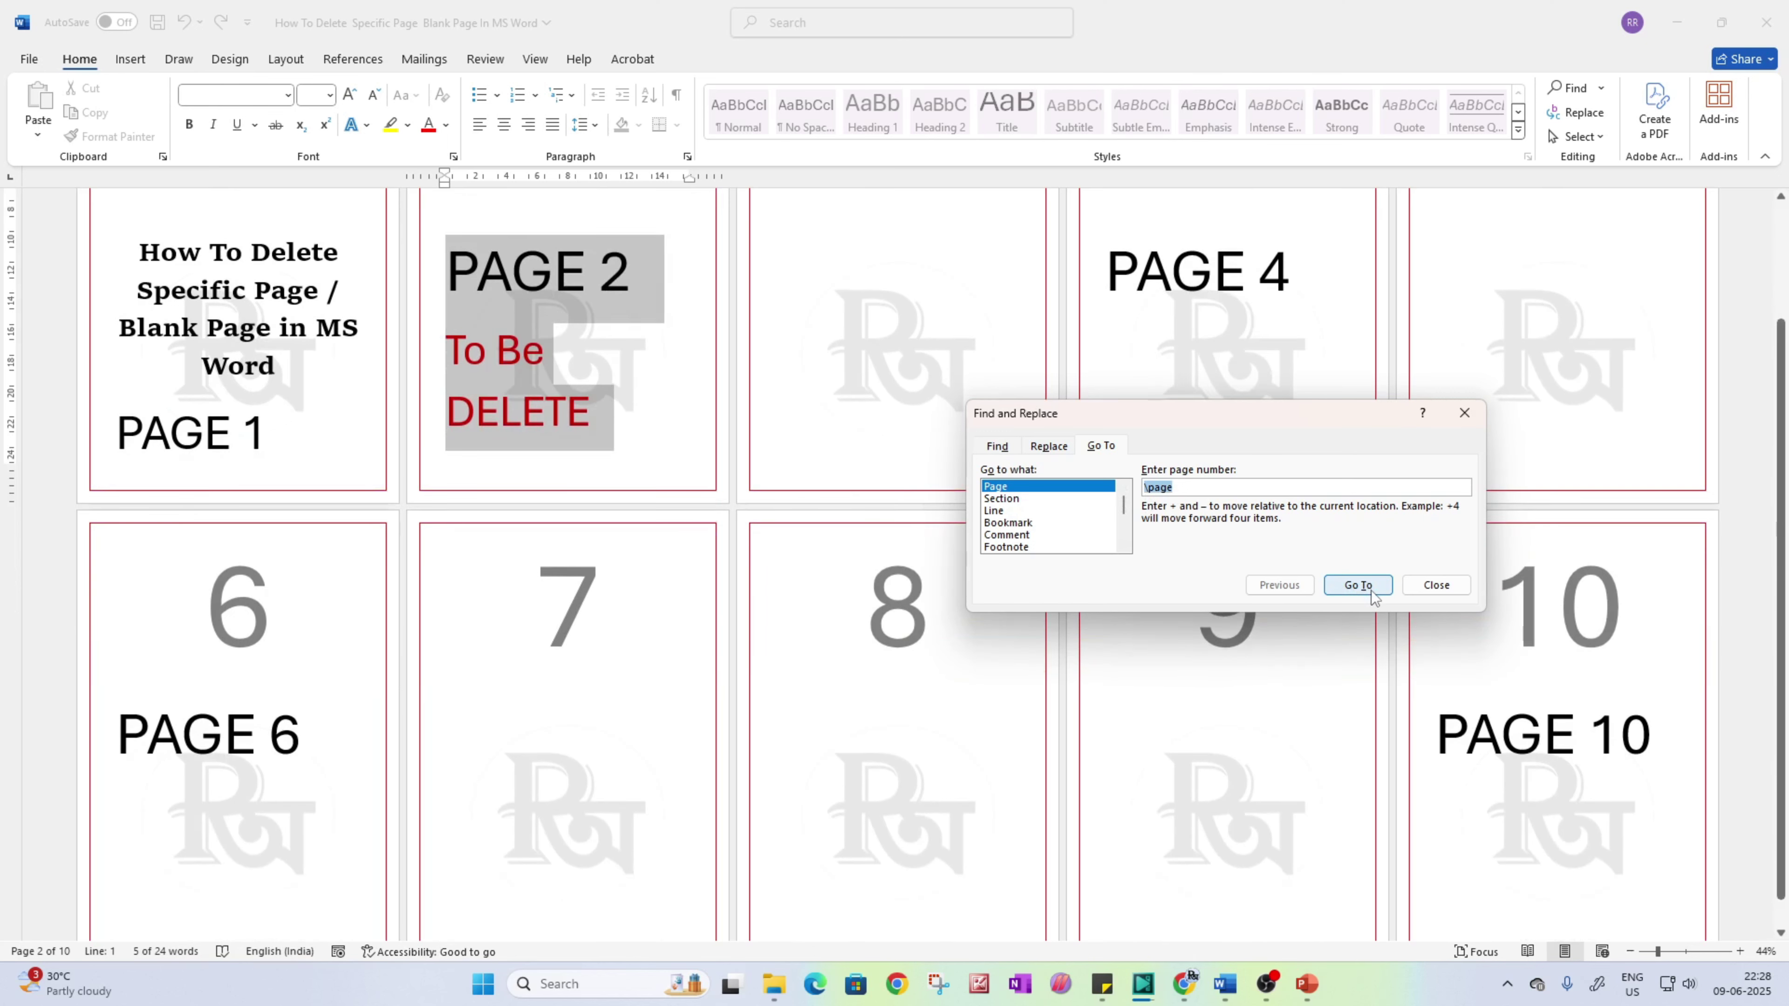
pyautogui.click(1437, 591)
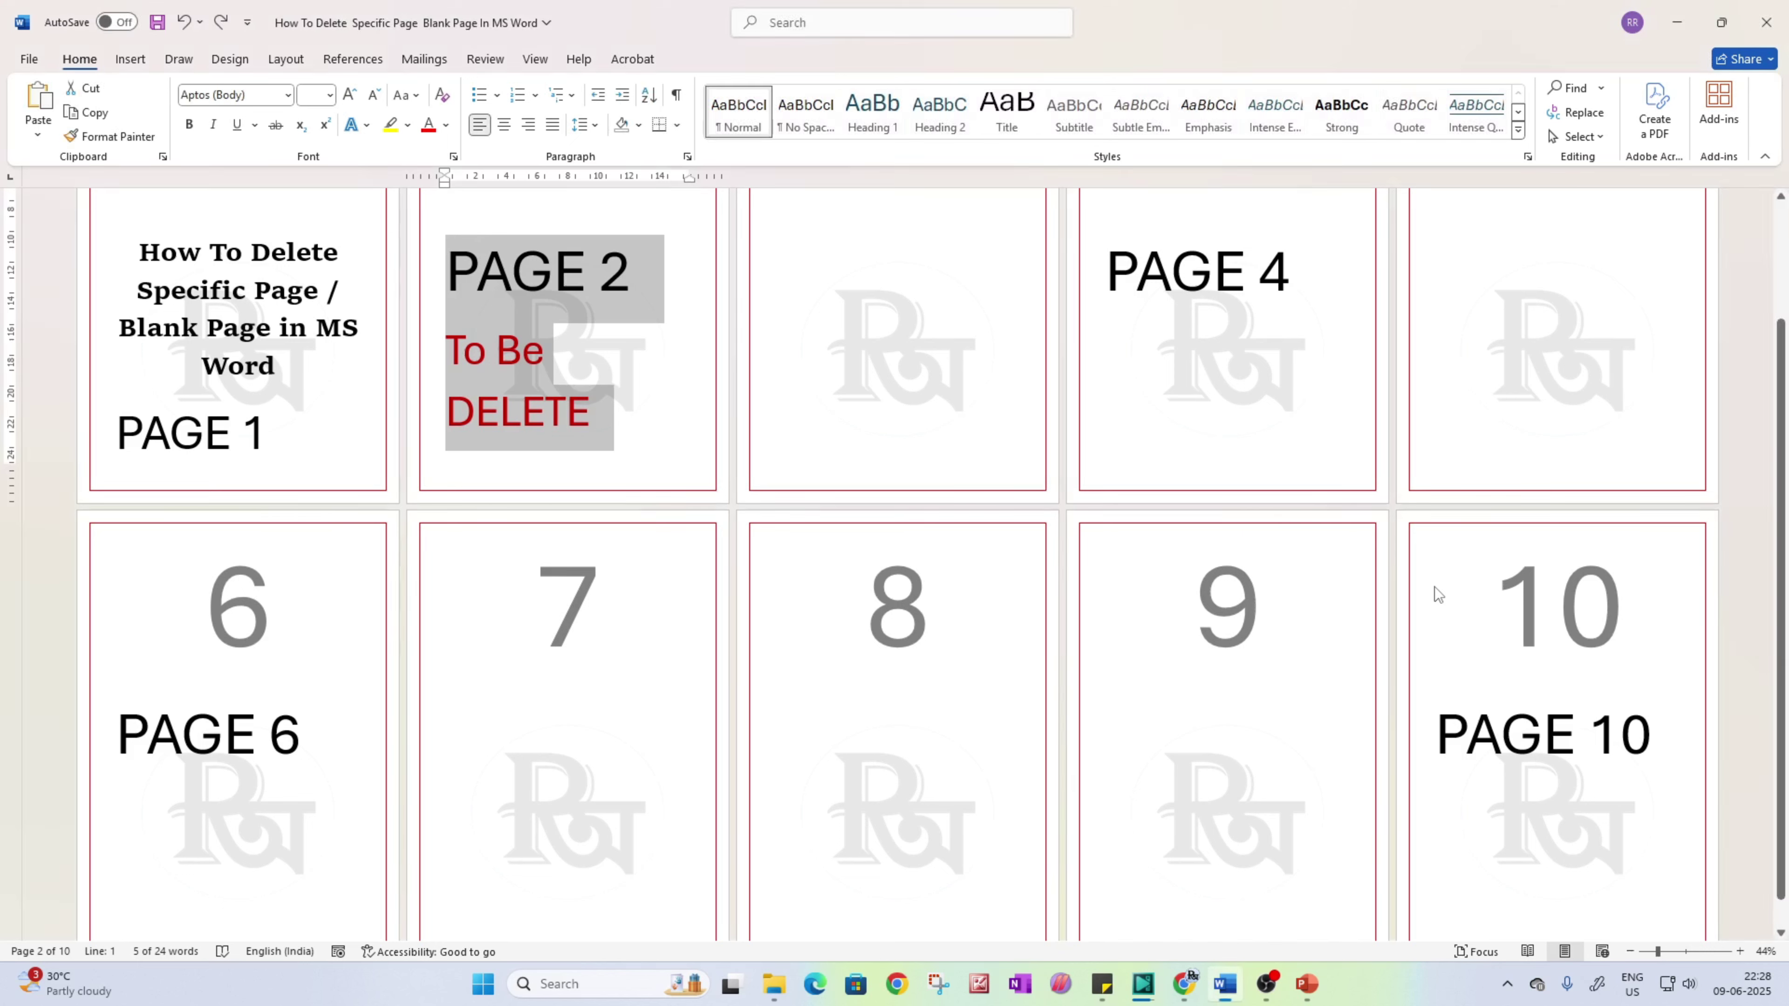
pyautogui.press('Delete')
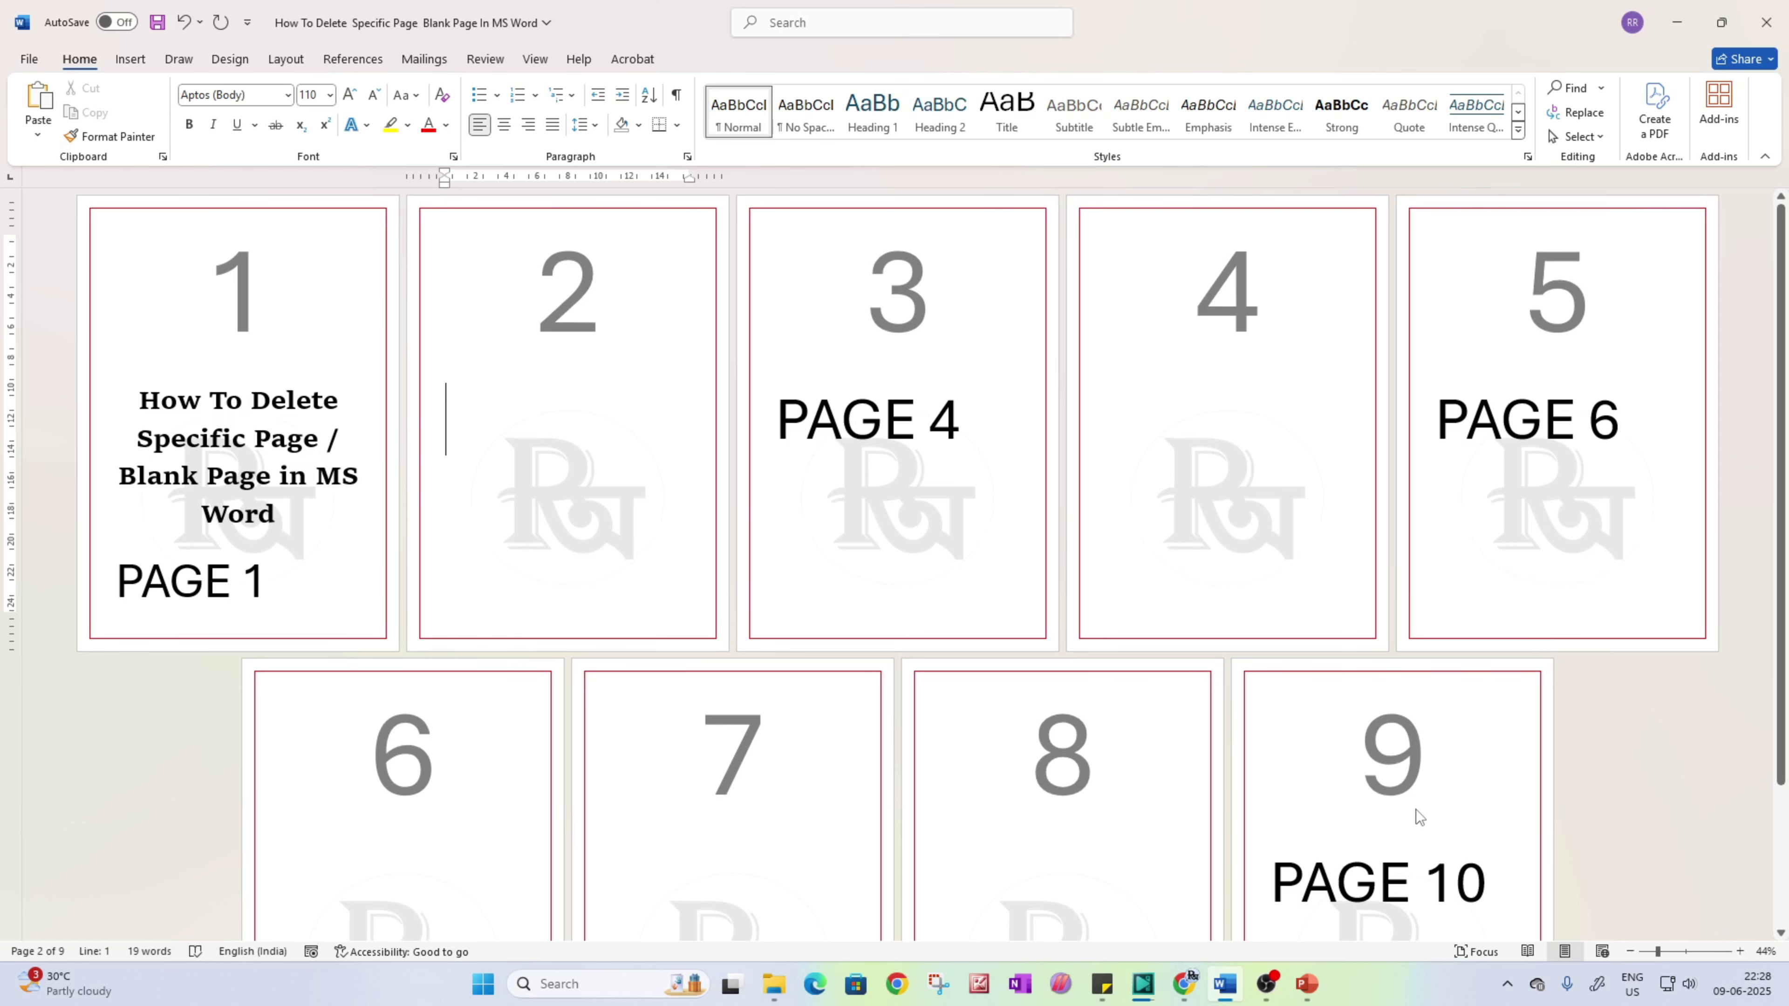
# Step: Undo the deletion of page 2's content and clear the text selection
pyautogui.scroll(-1, 1417, 816)
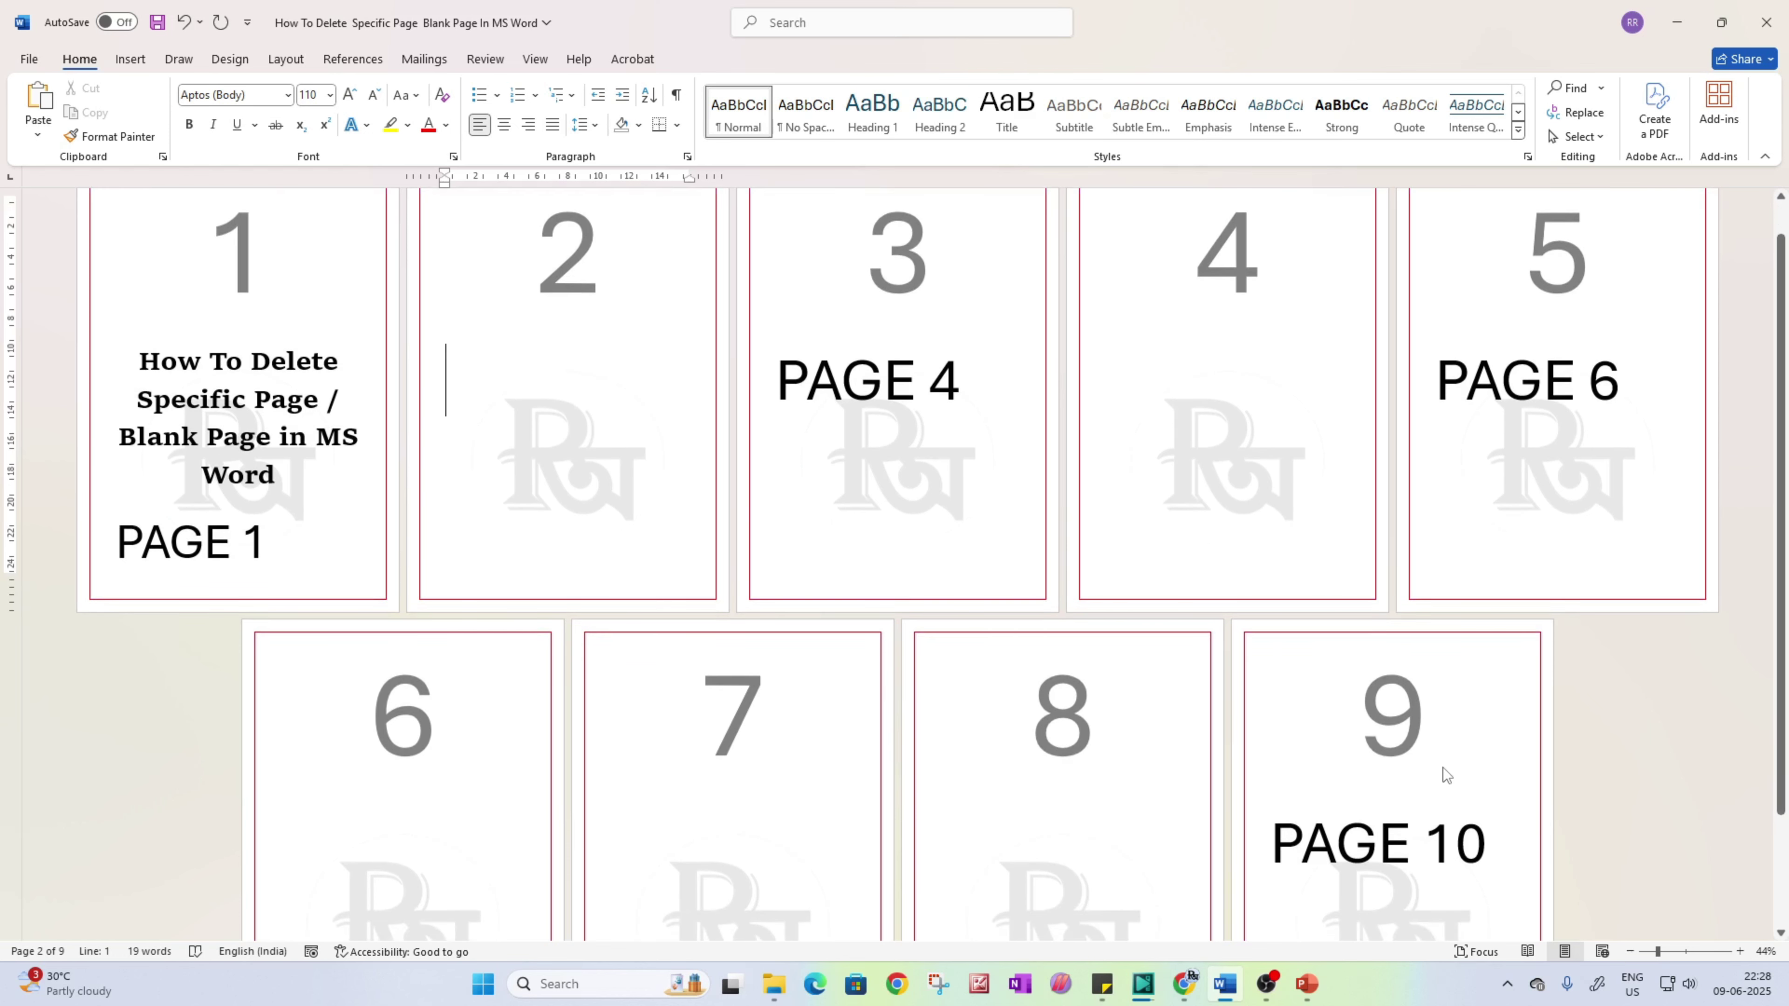
pyautogui.hotkey('ctrl', 'z')
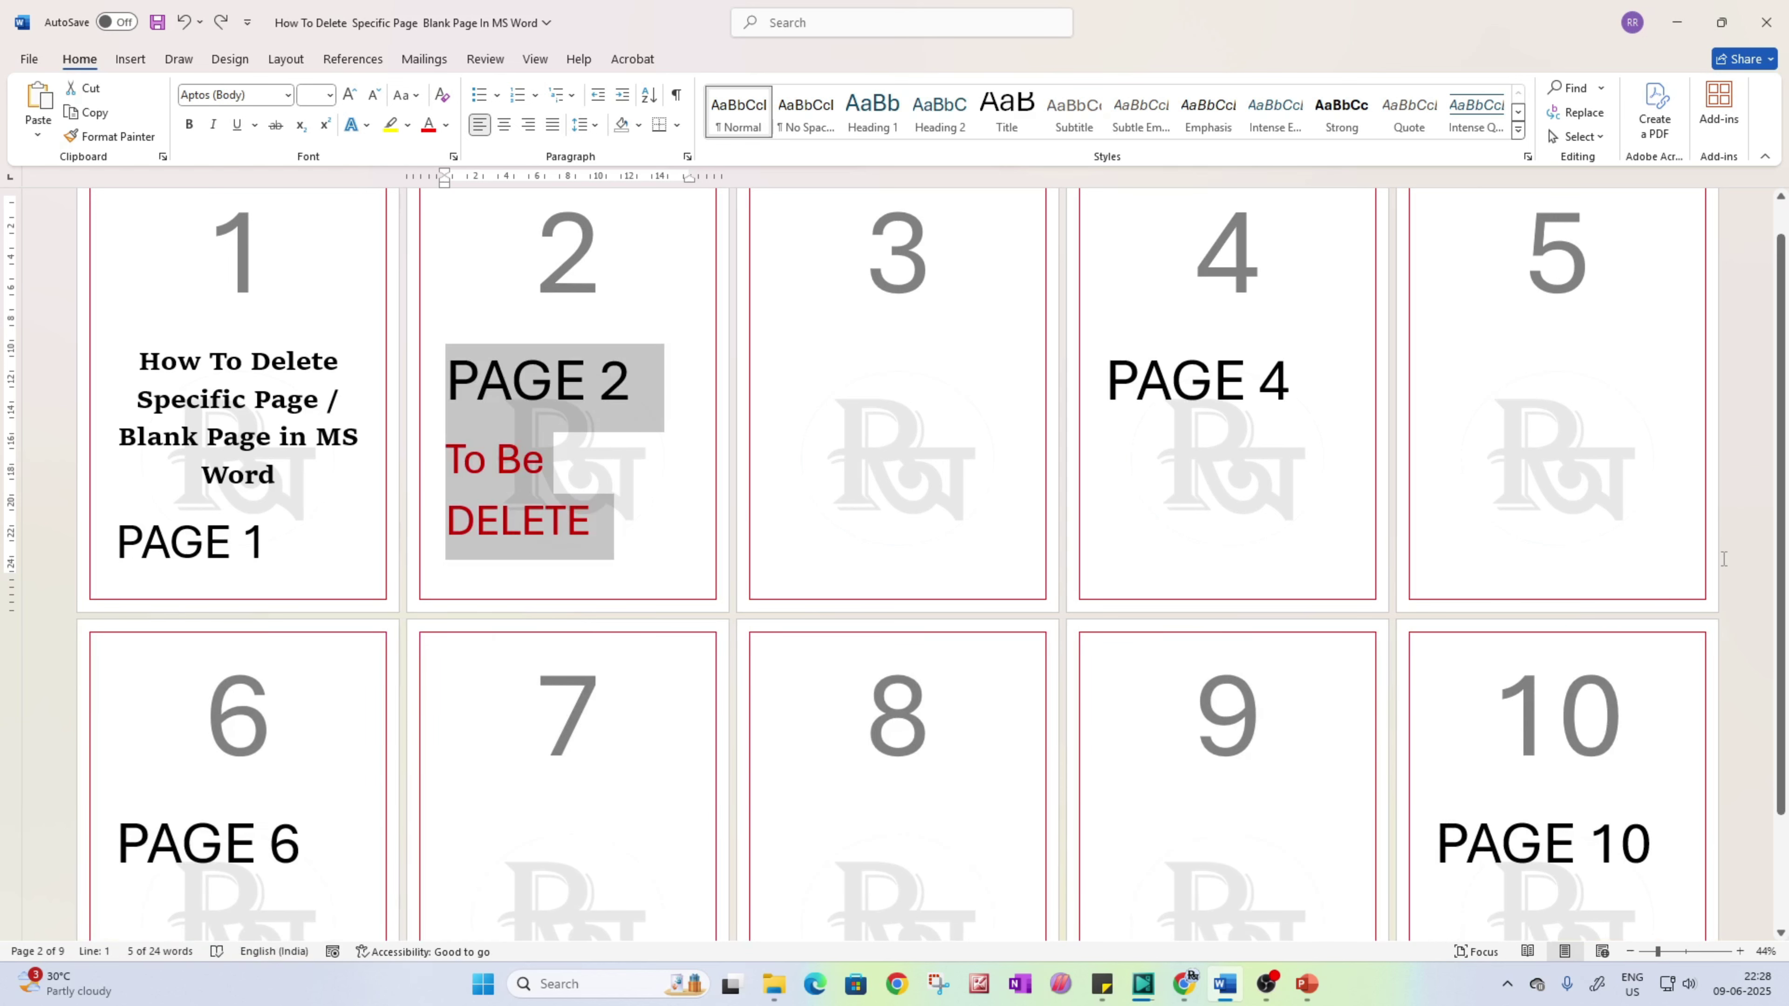
pyautogui.click(1744, 550)
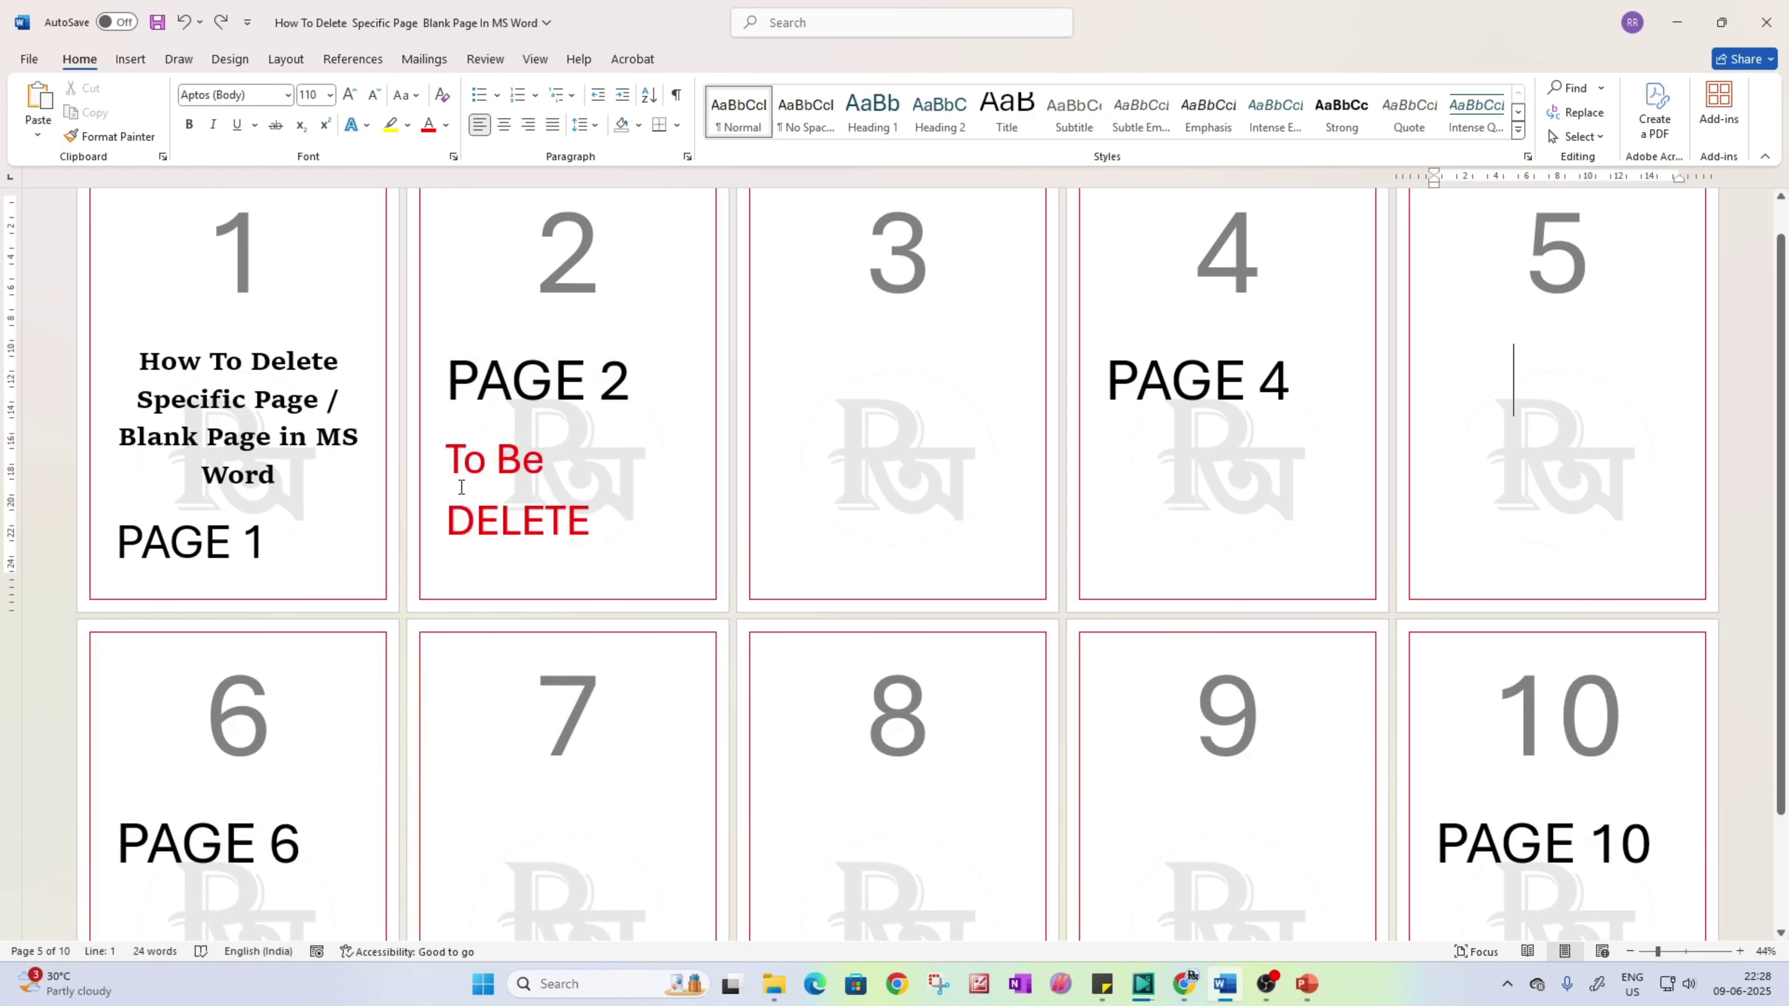
# Step: Show the Navigation Pane with page thumbnails and widen it to fit three thumbnails per row
pyautogui.click(533, 62)
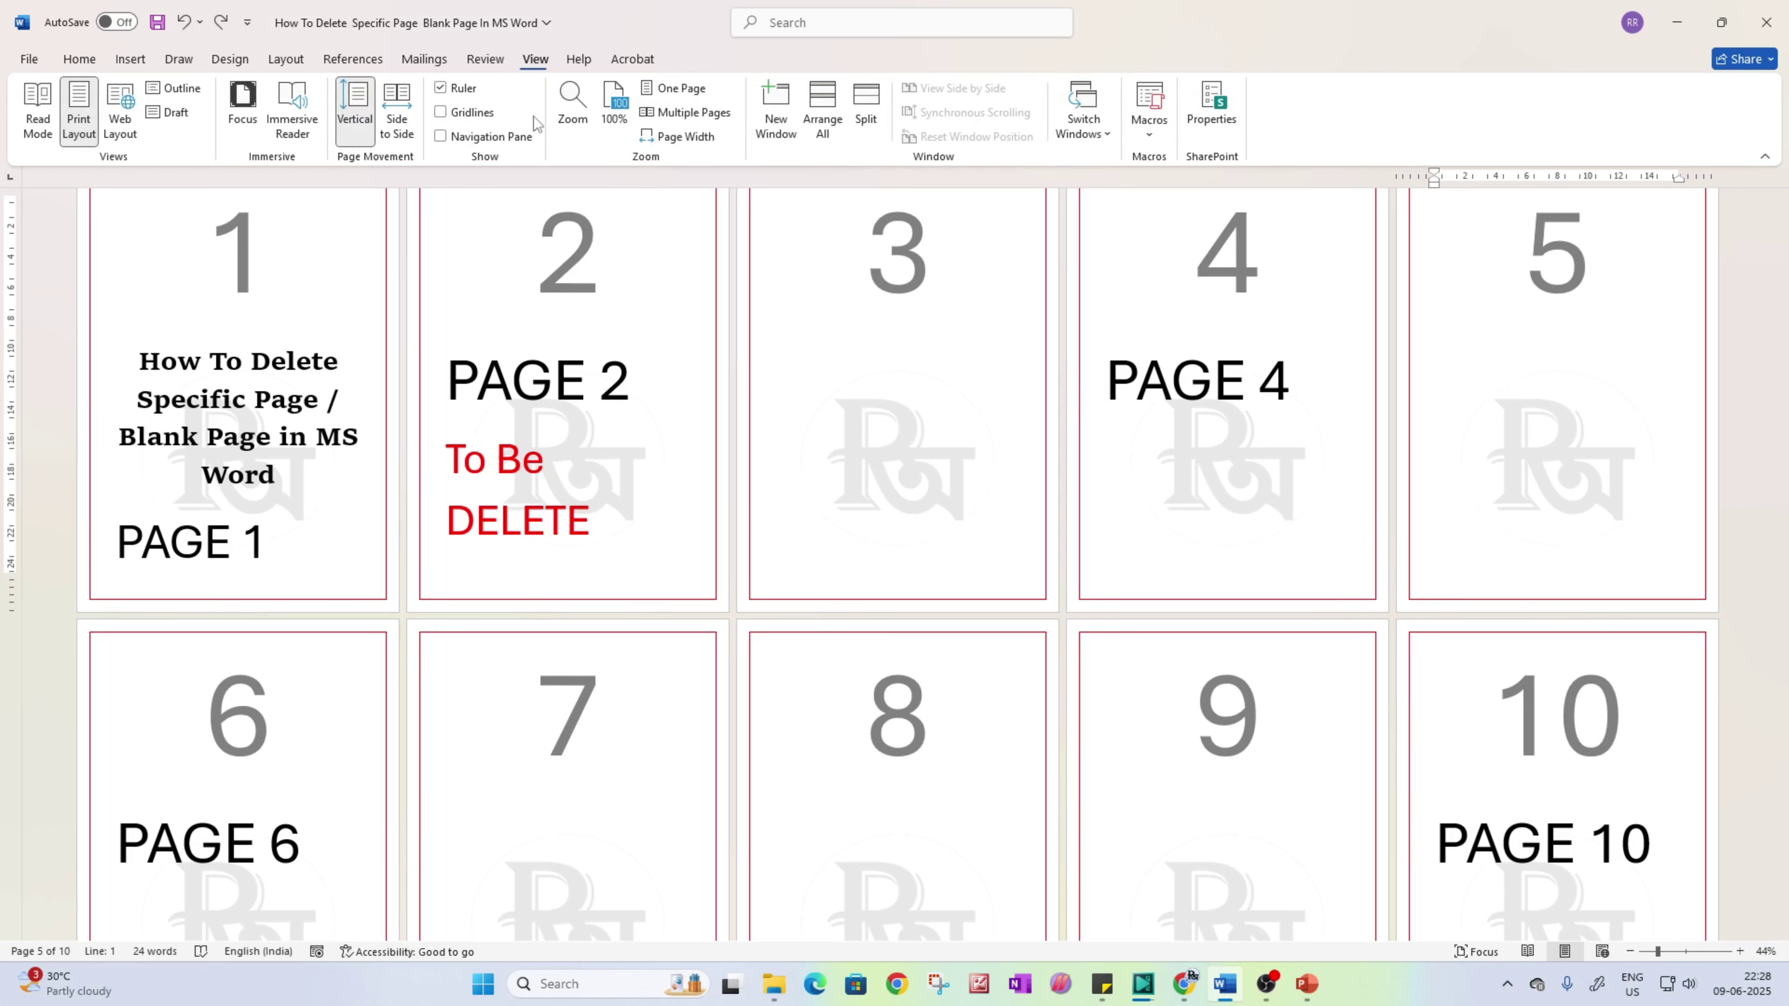
pyautogui.click(475, 139)
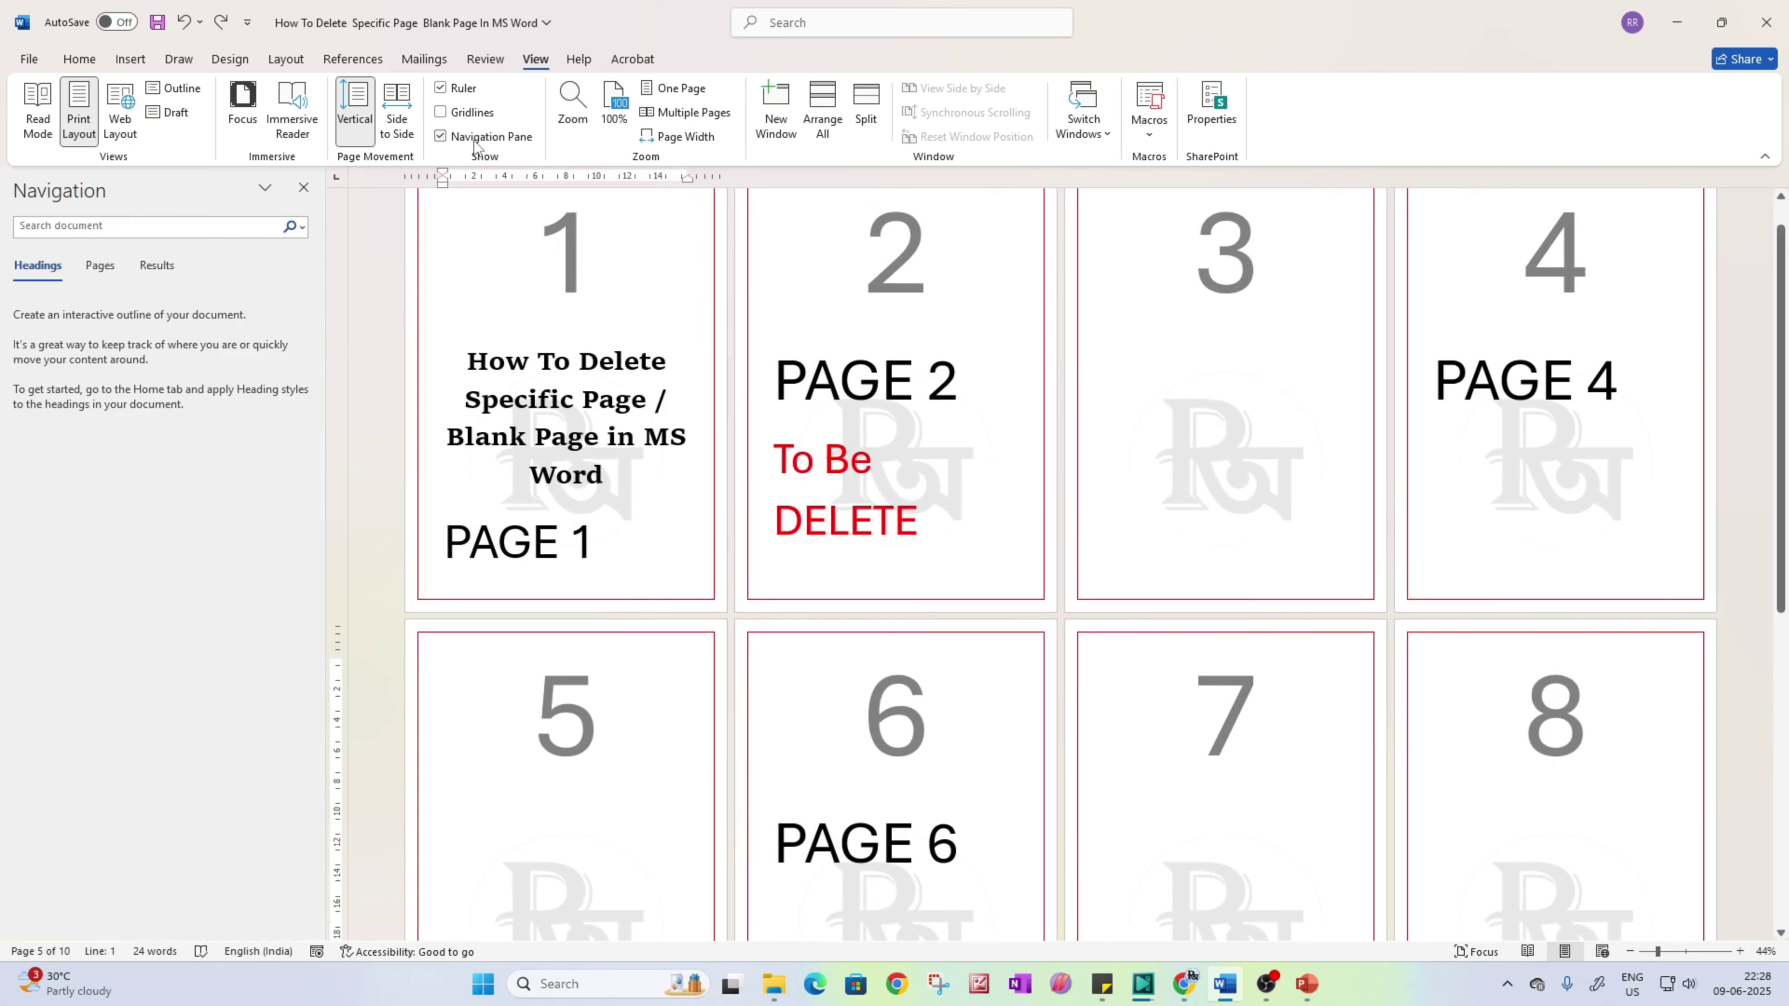
pyautogui.click(91, 266)
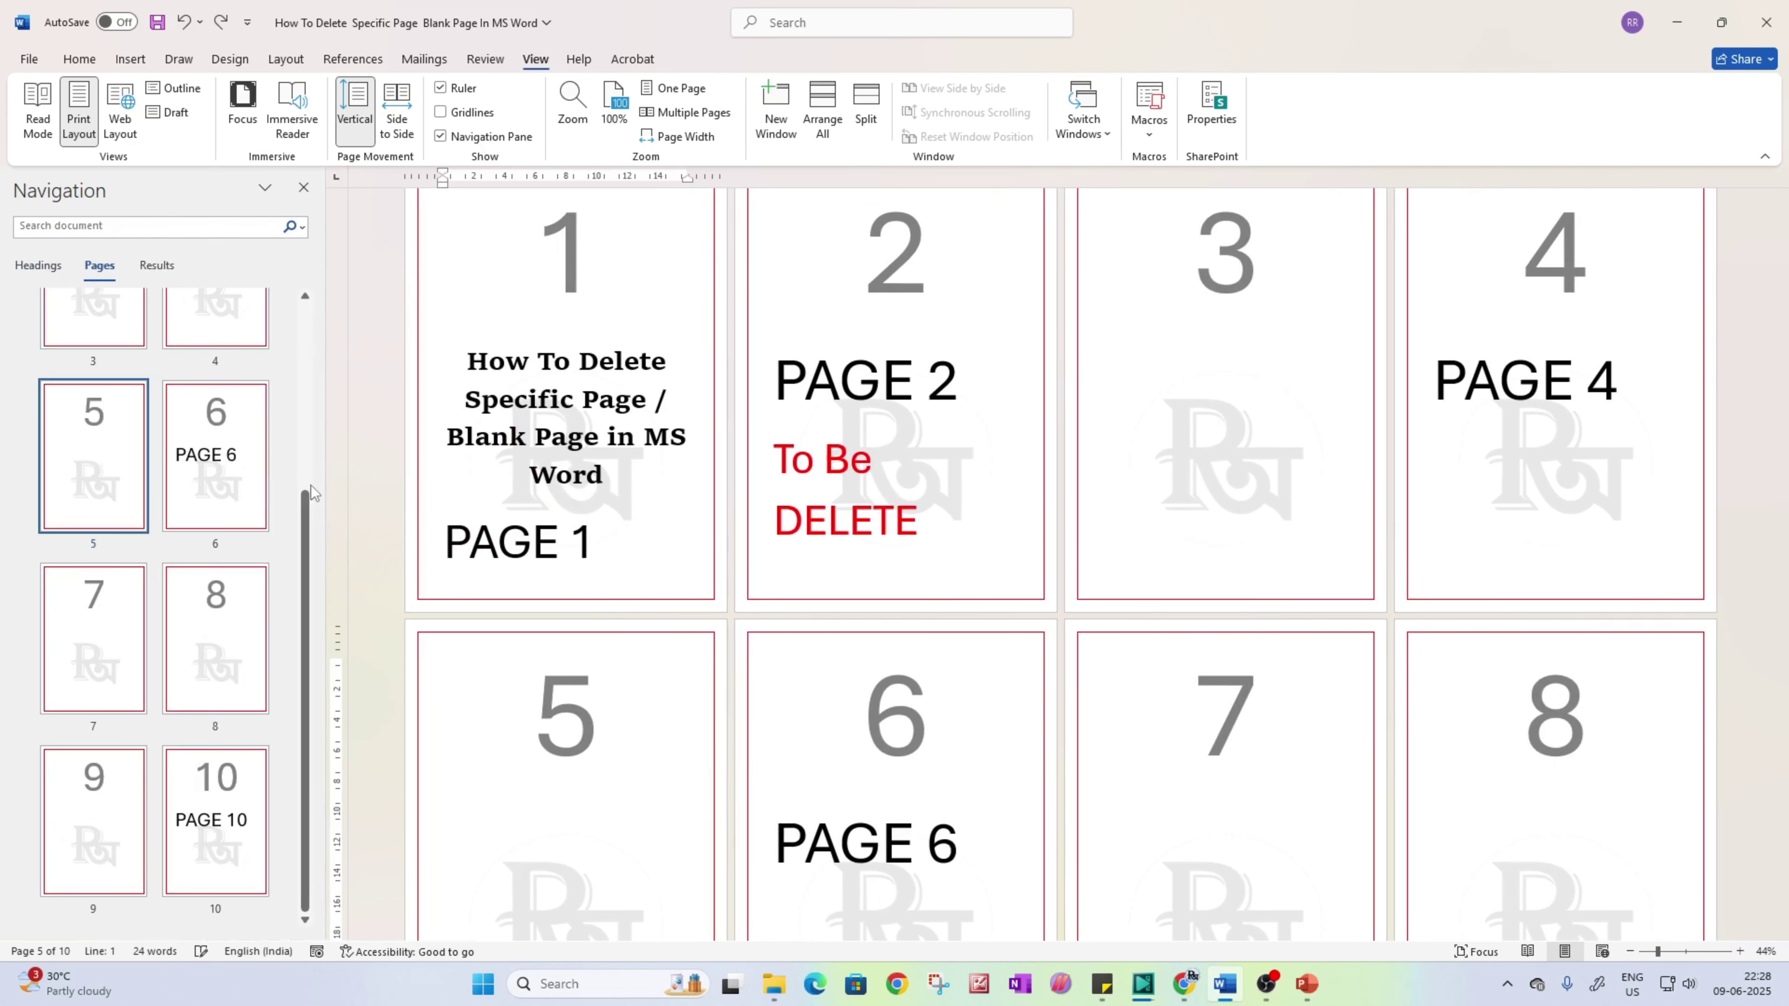
pyautogui.moveTo(326, 519); pyautogui.dragTo(415, 536)
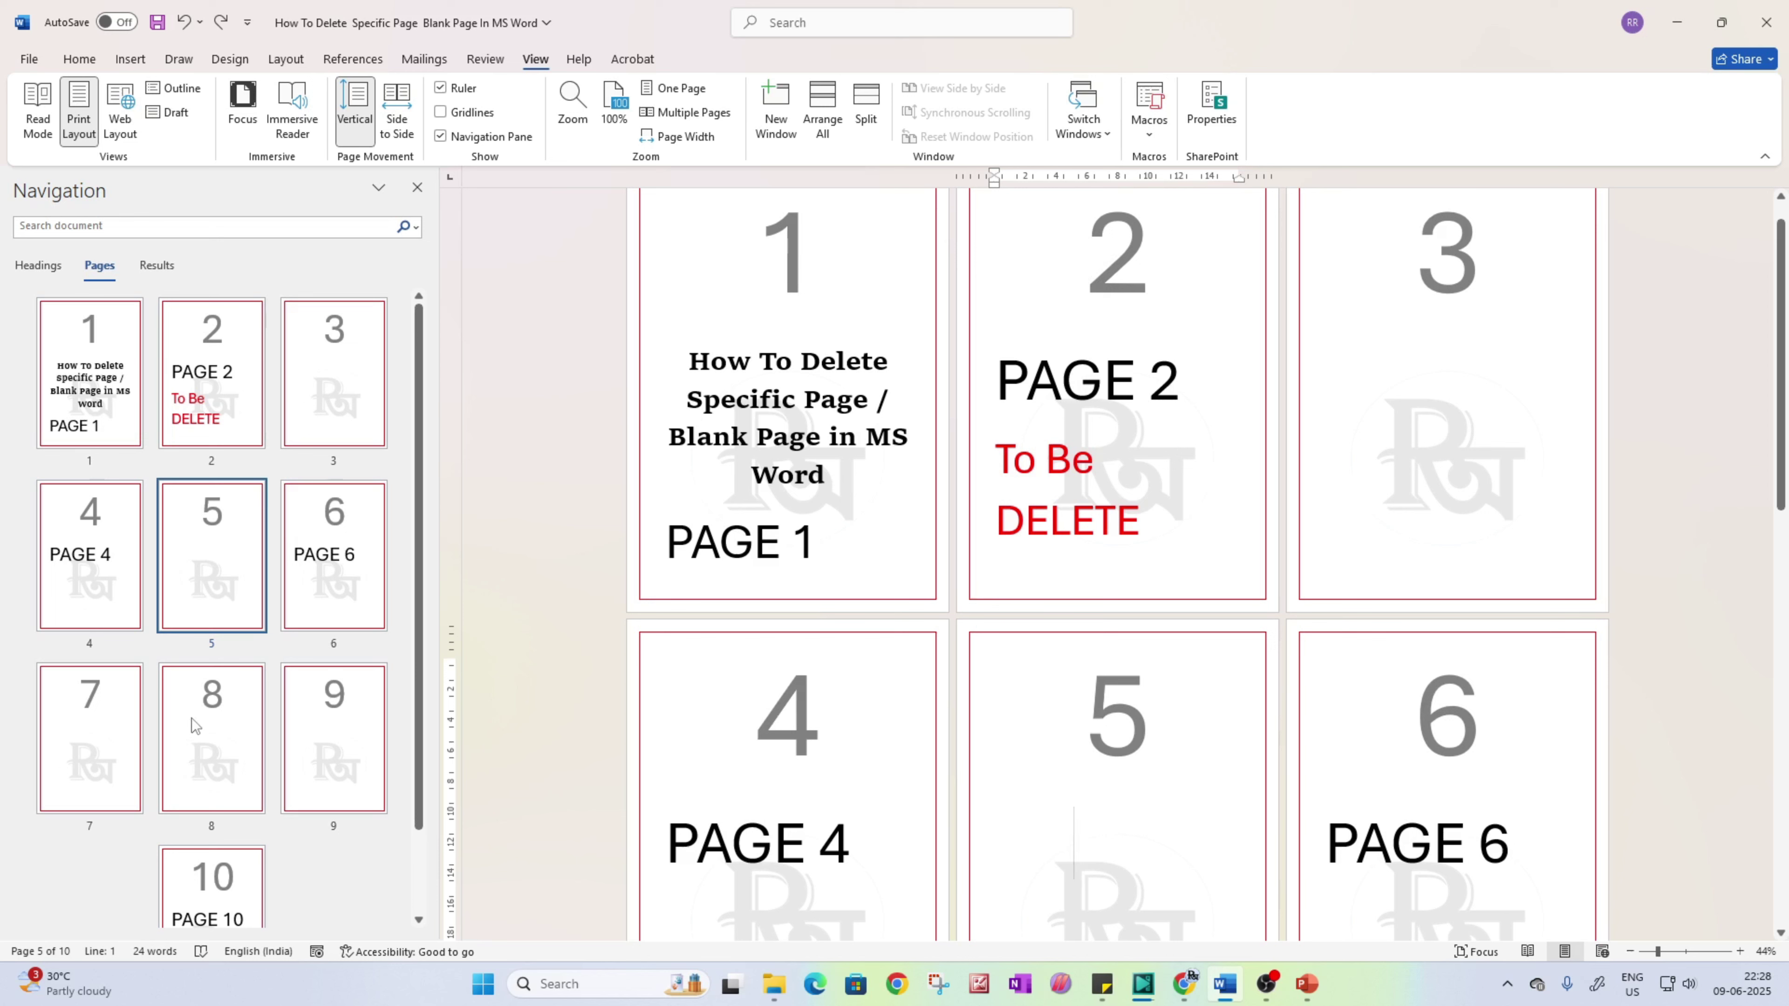
# Step: Place the cursor at the end of page 2 and below the text on page 10, checking the matching page thumbnails
pyautogui.scroll(-2, 243, 818)
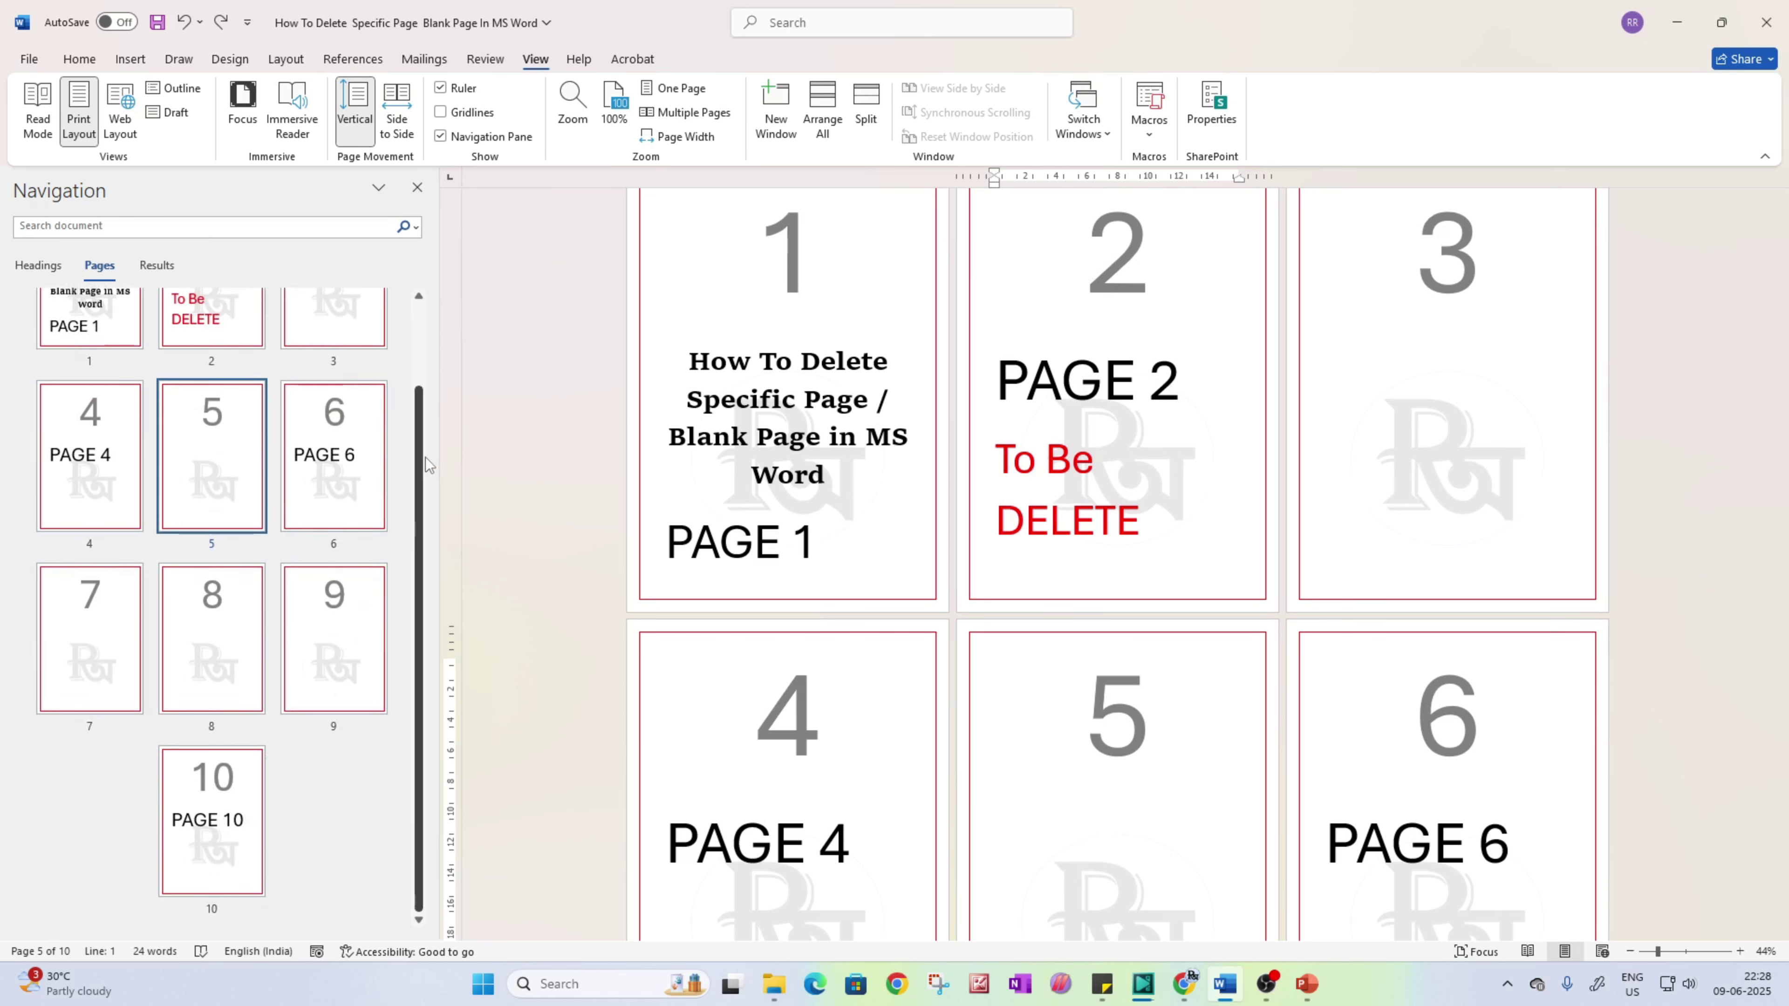
pyautogui.scroll(1, 426, 465)
pyautogui.scroll(1, 968, 556)
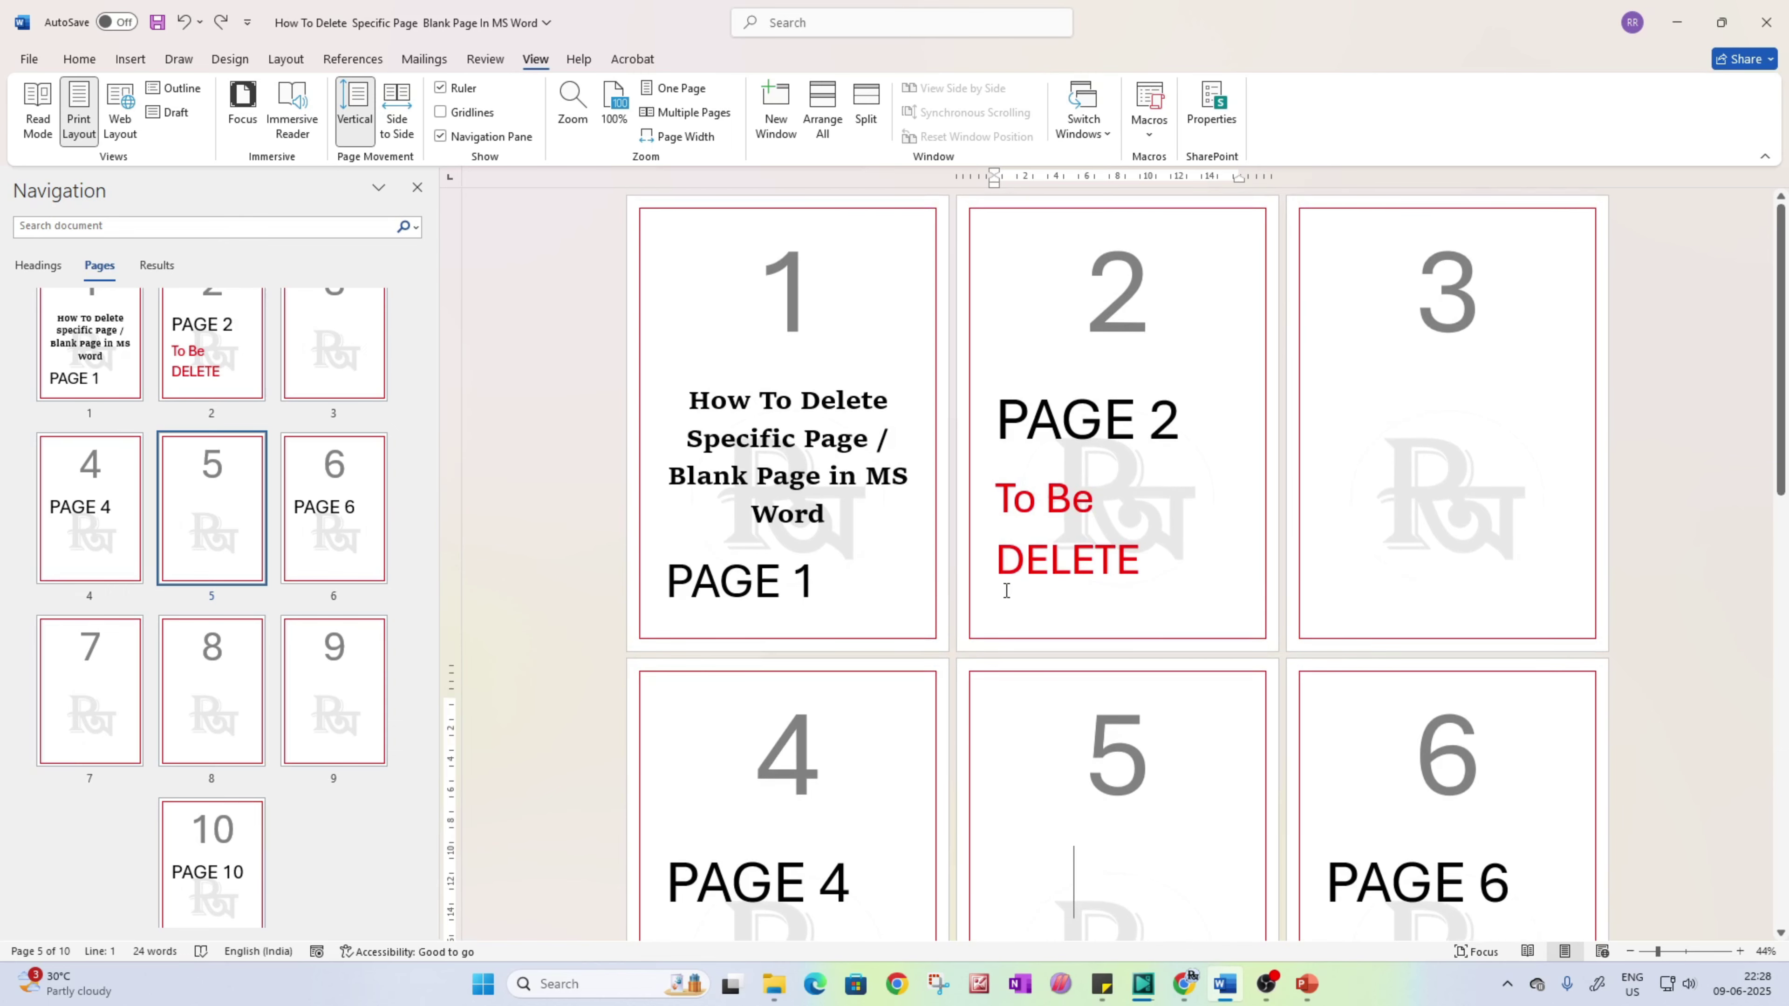
pyautogui.click(1154, 578)
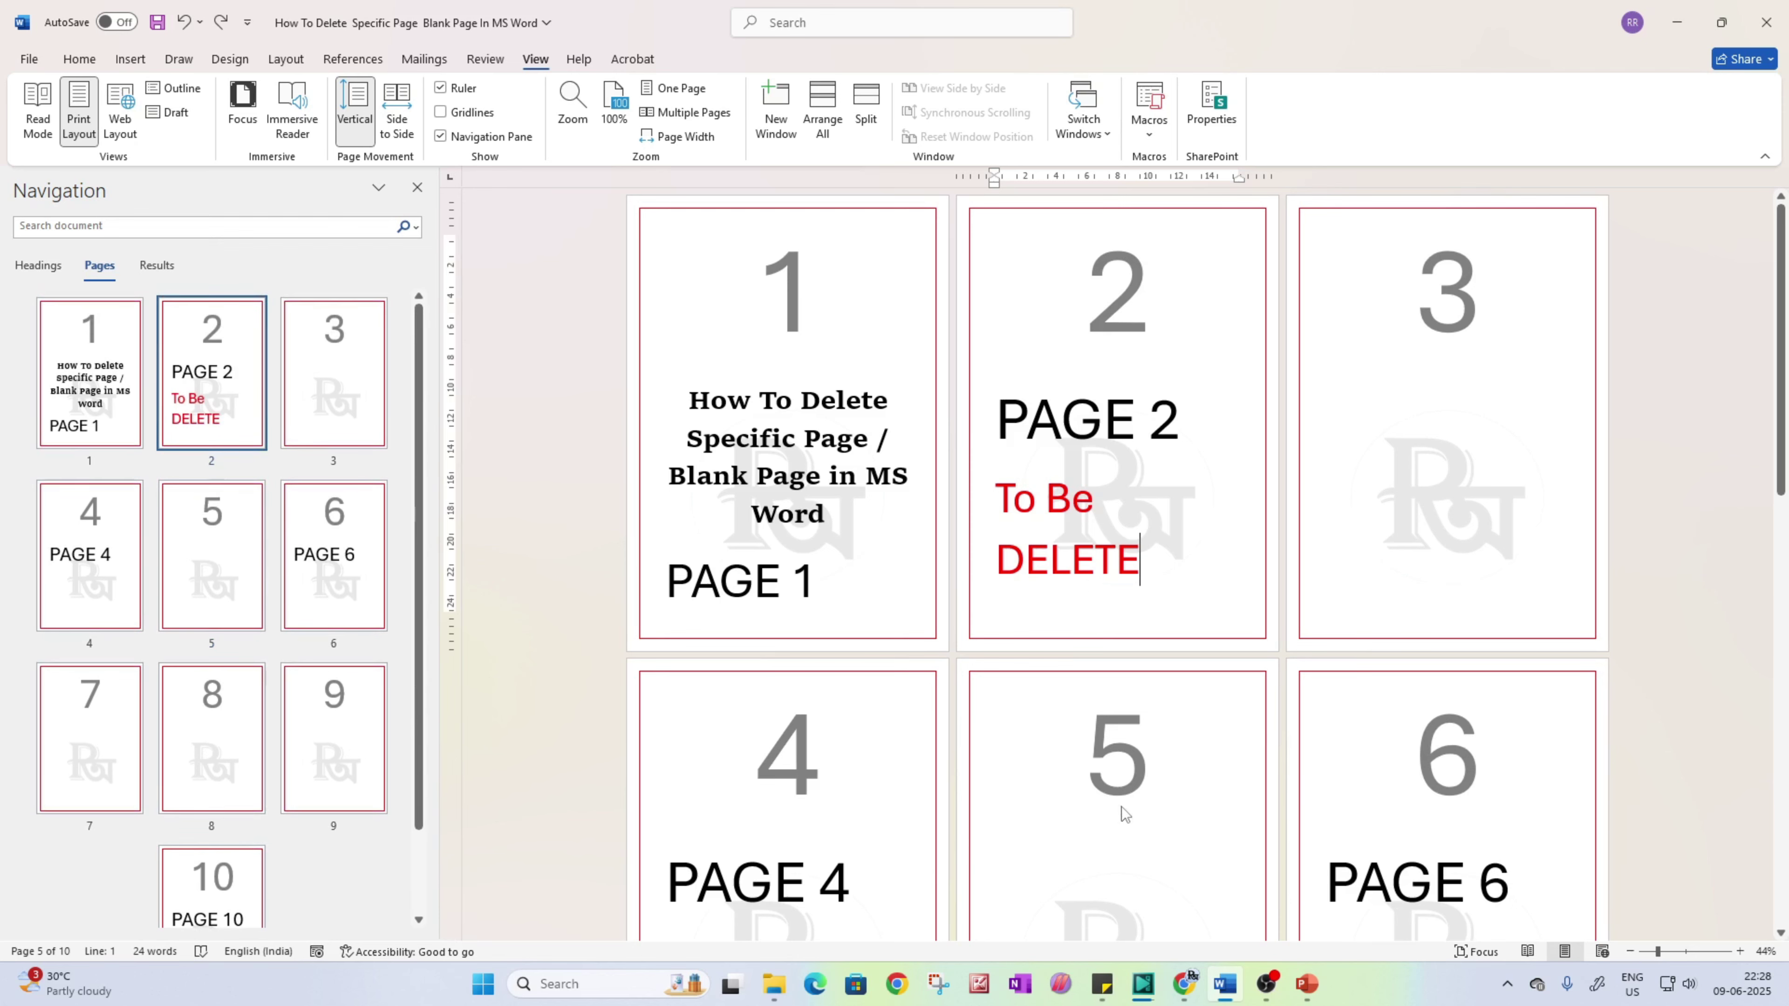
pyautogui.scroll(-4, 1194, 828)
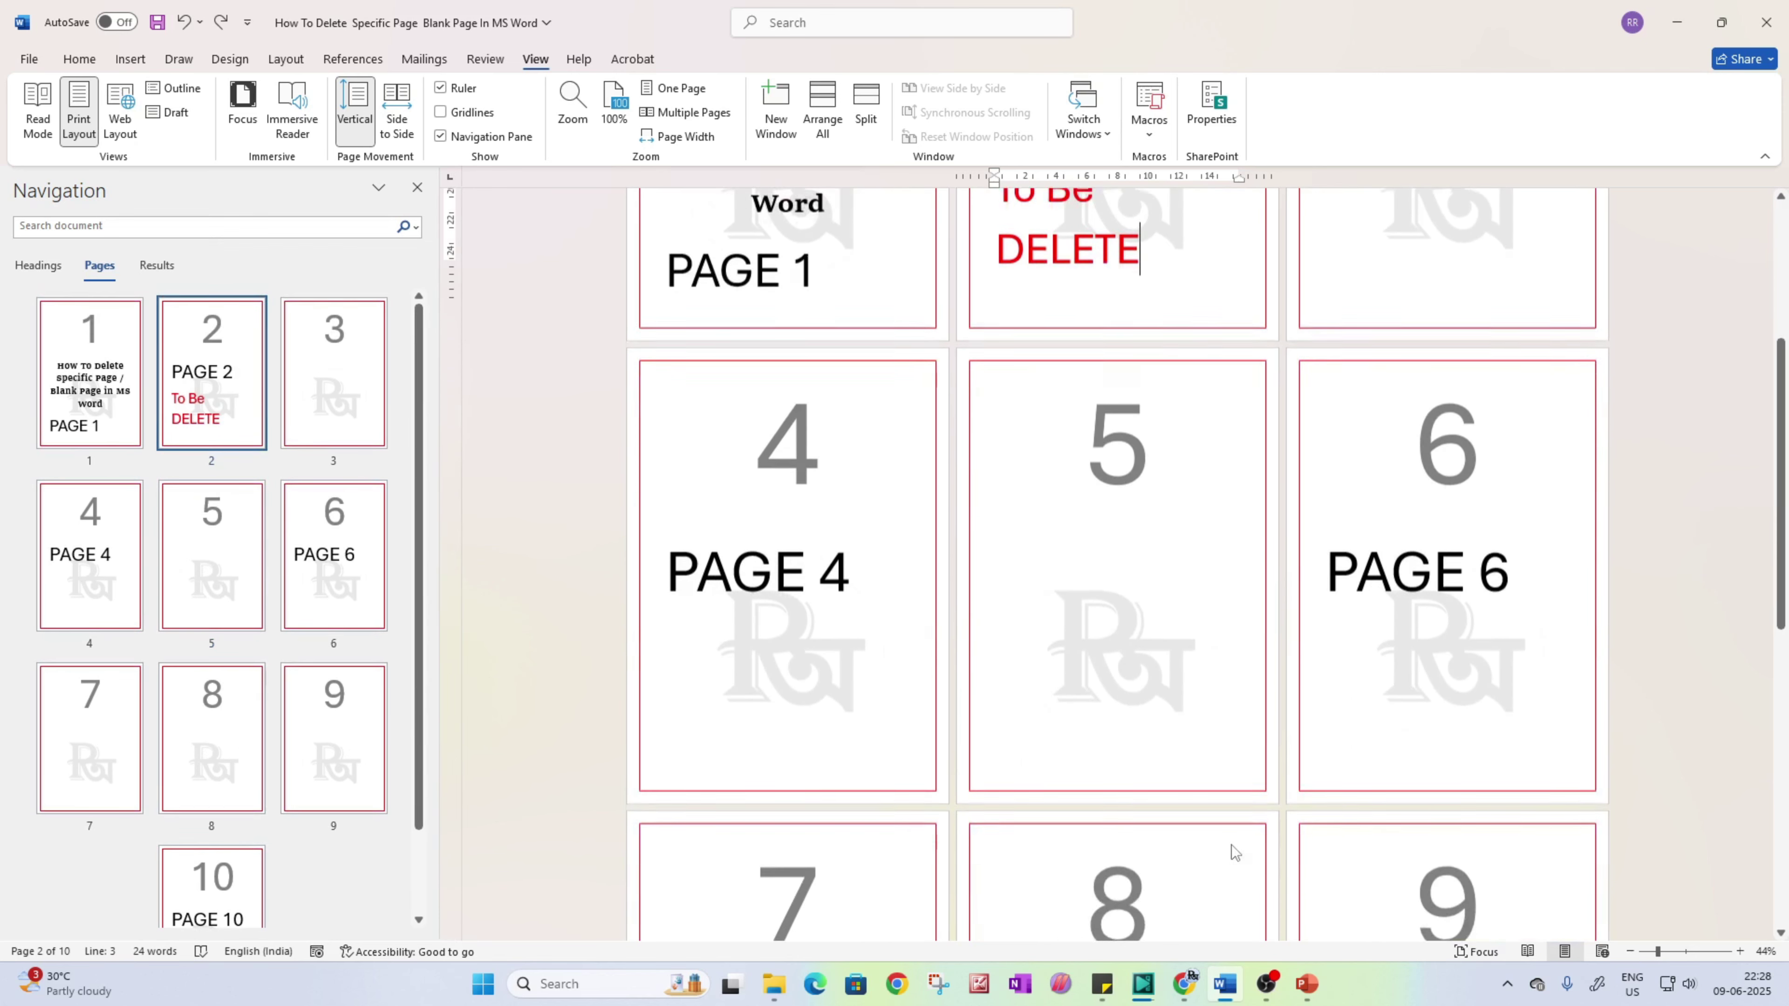
pyautogui.scroll(-9, 1234, 853)
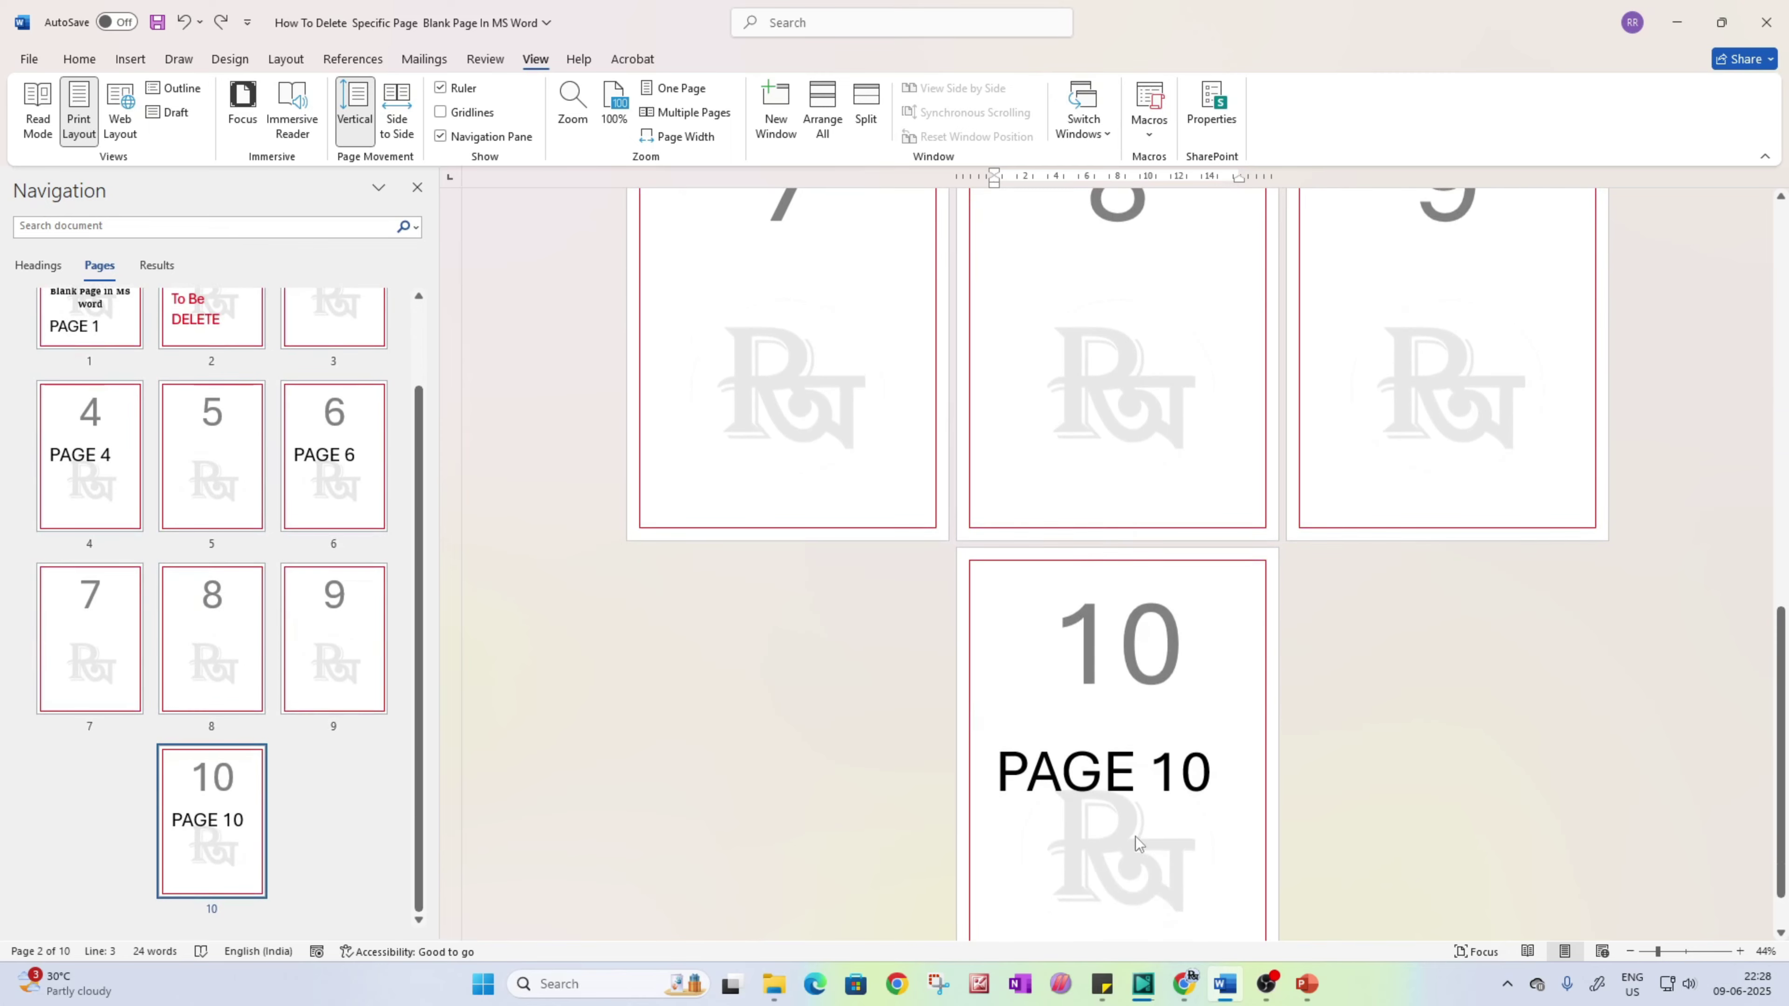
pyautogui.scroll(-1, 1136, 835)
pyautogui.click(995, 758)
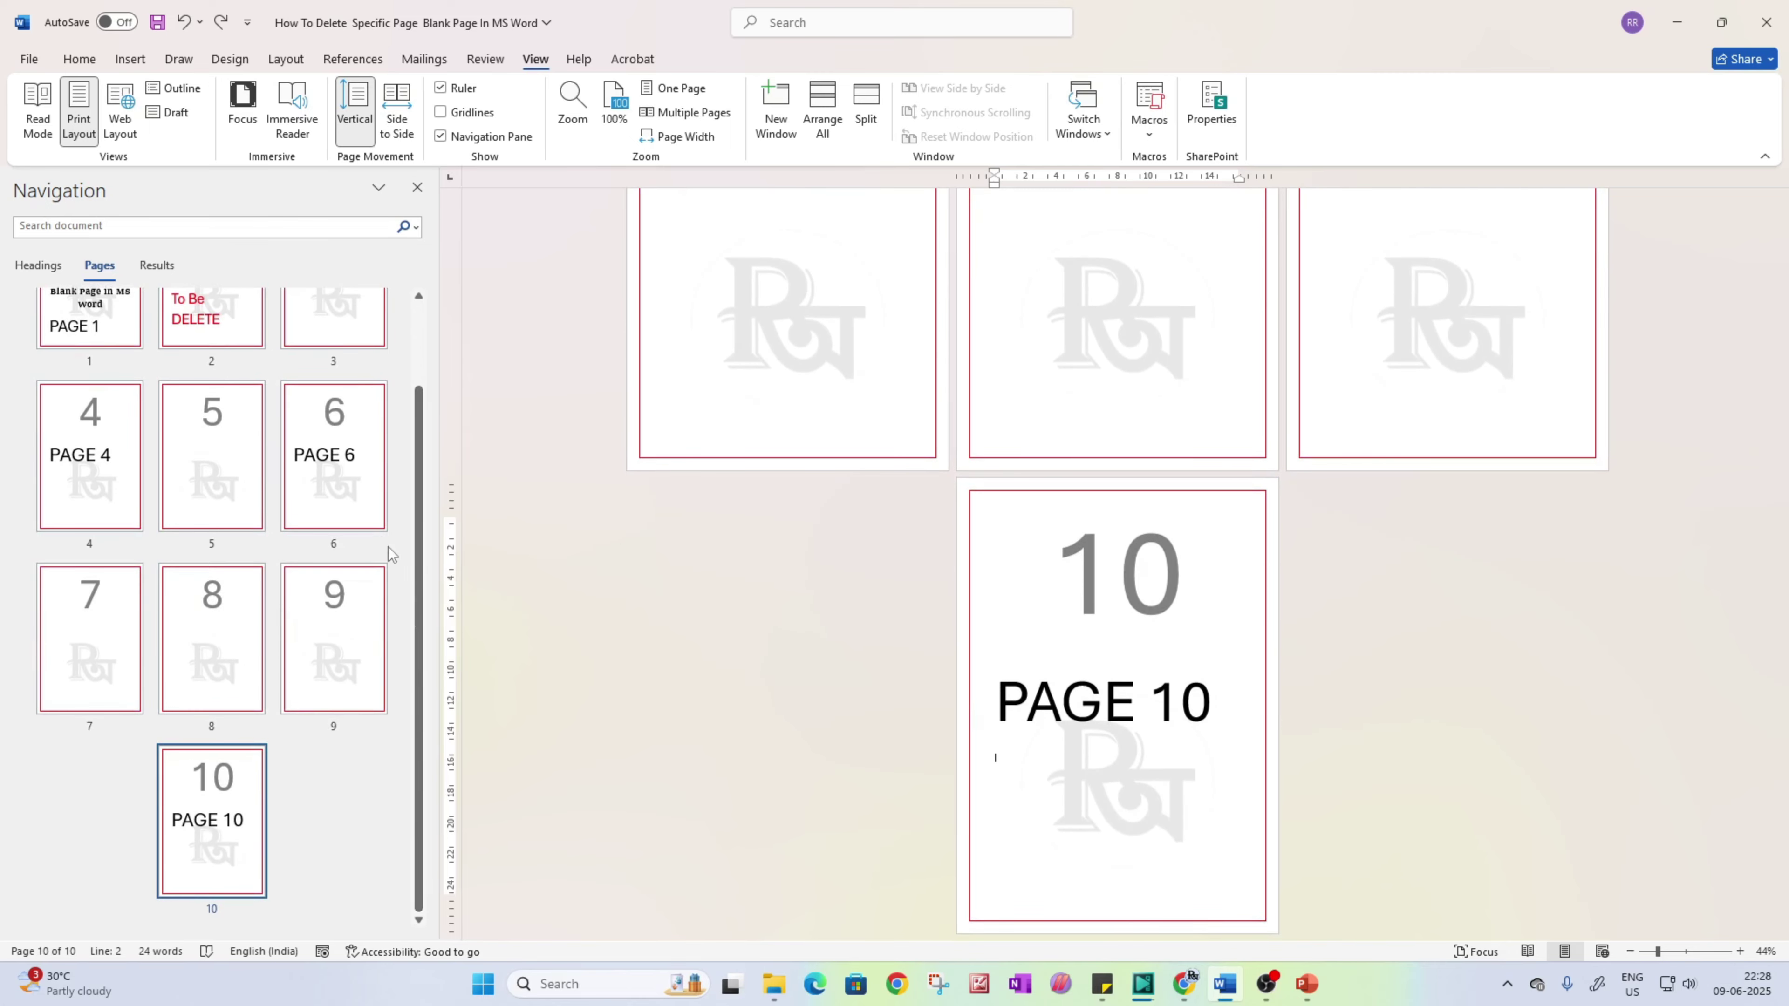
pyautogui.scroll(2, 392, 562)
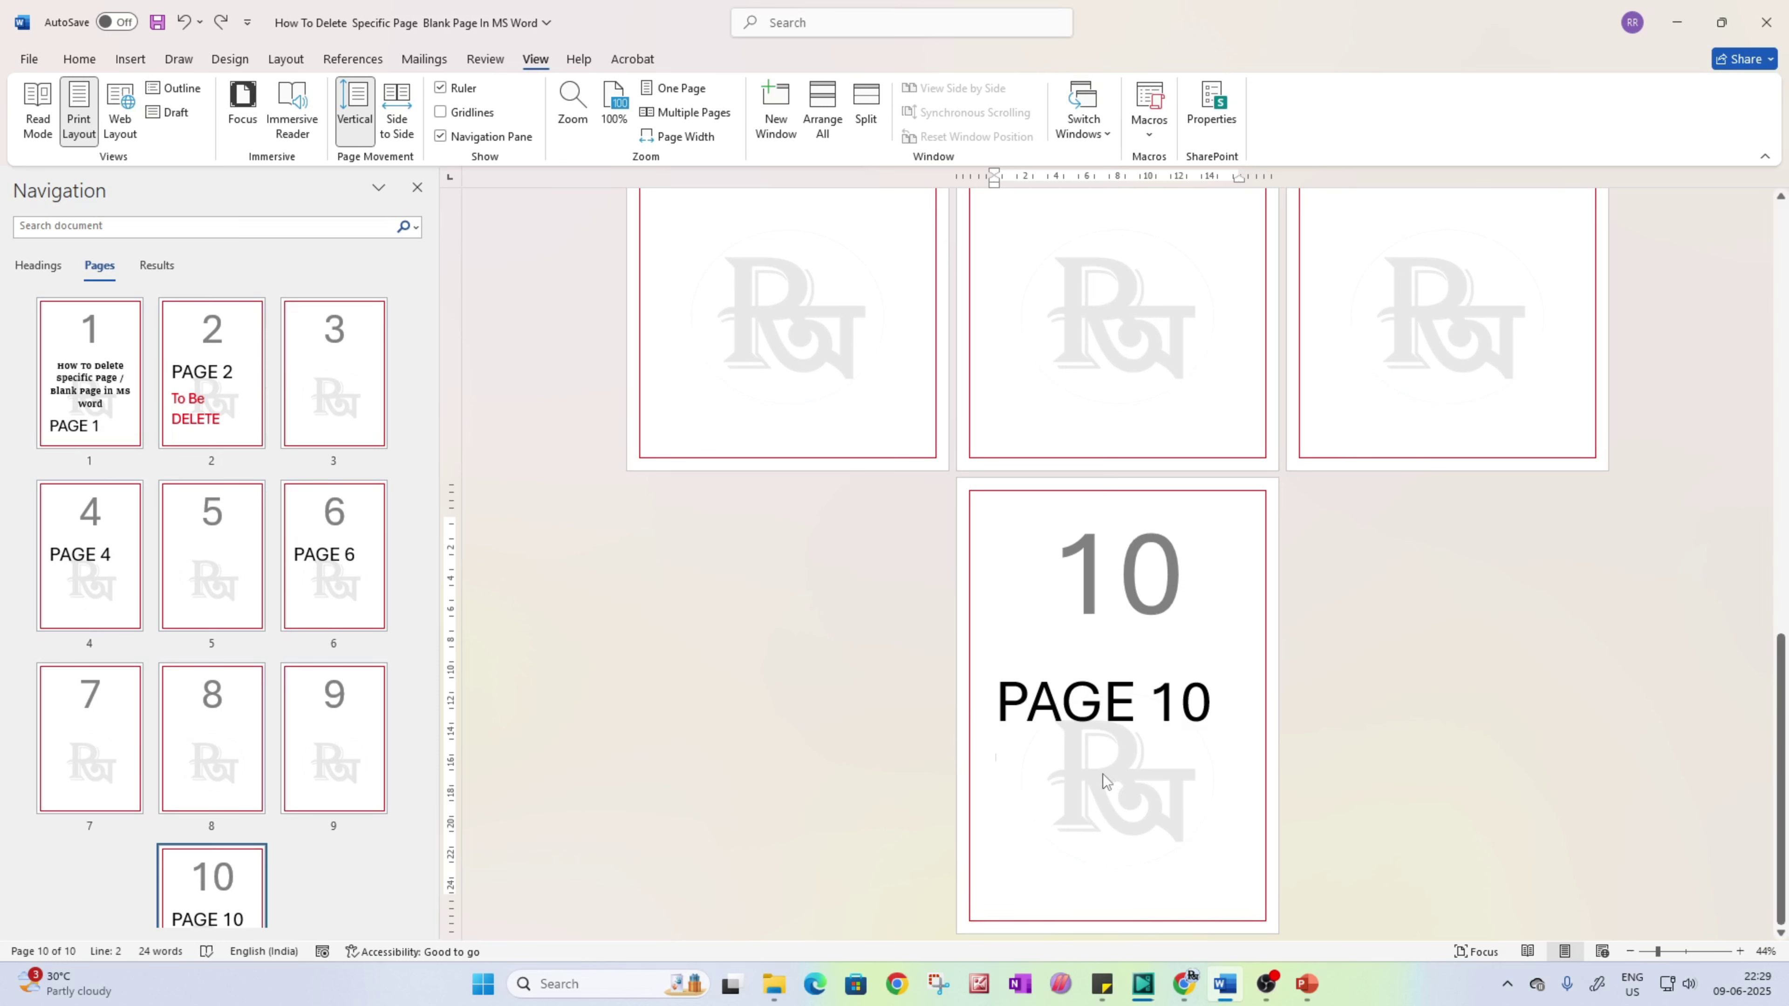
# Step: Jump from page 10 to page 2 with Go To
pyautogui.hotkey('ctrl', 'g')
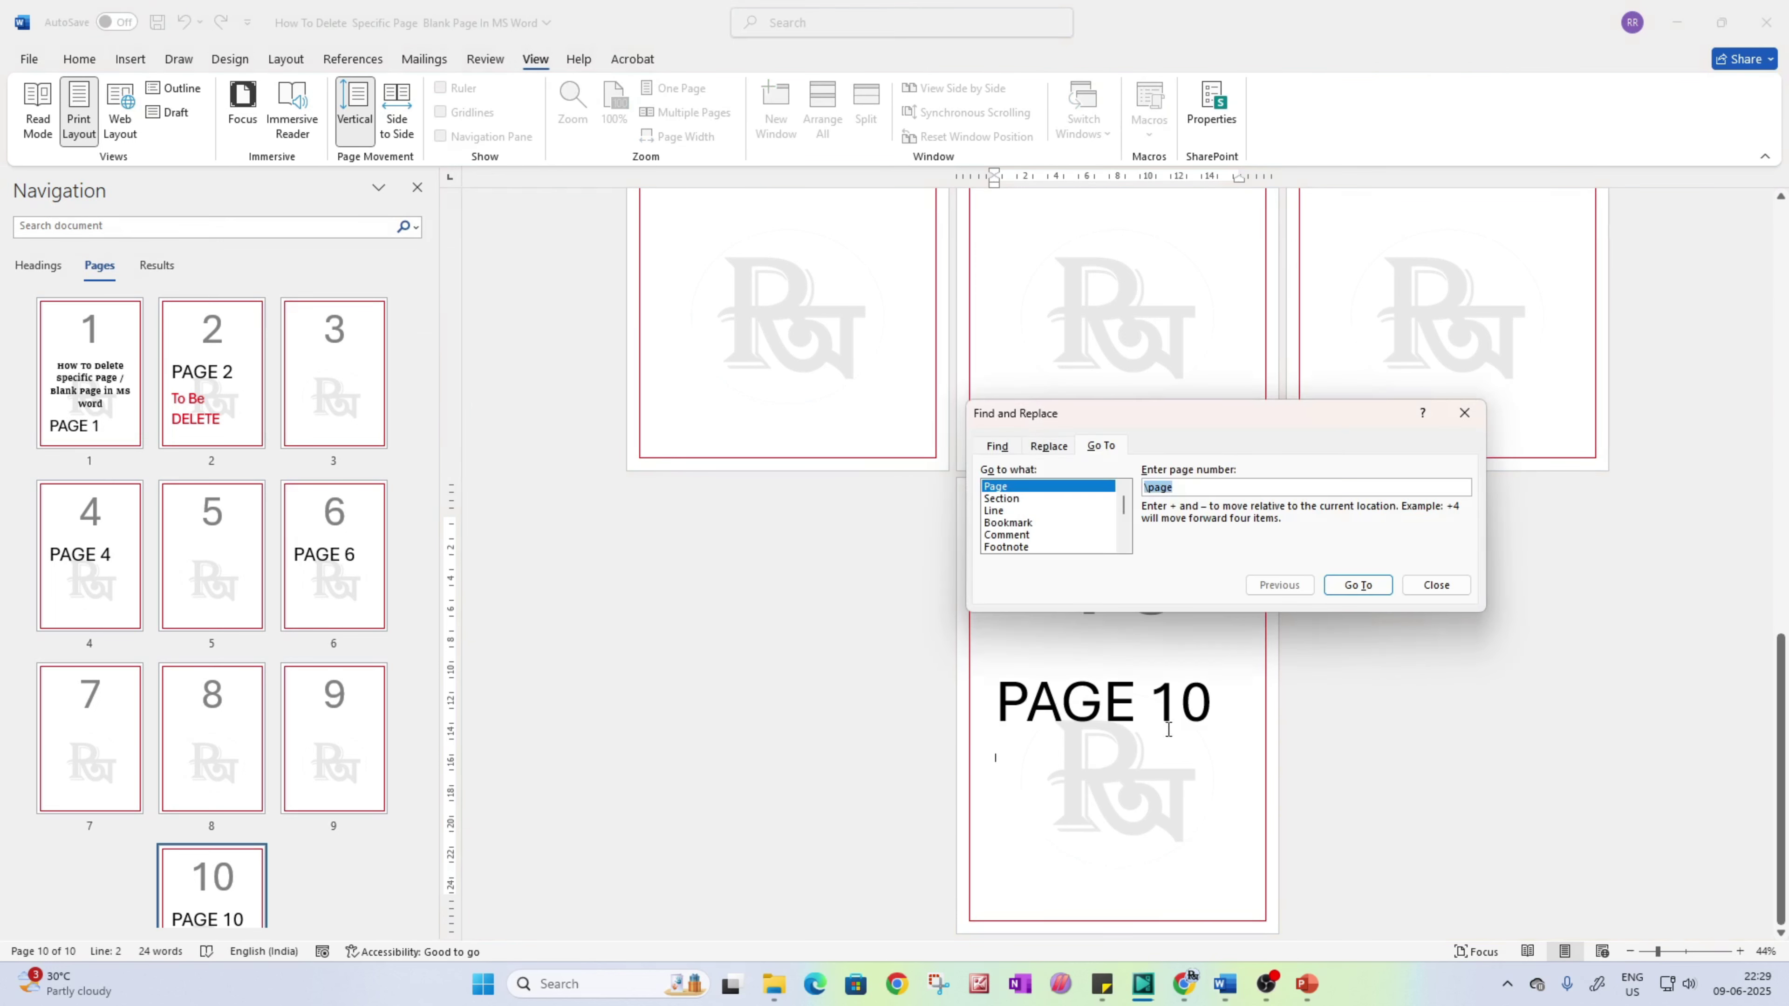
pyautogui.press('BackSpace')
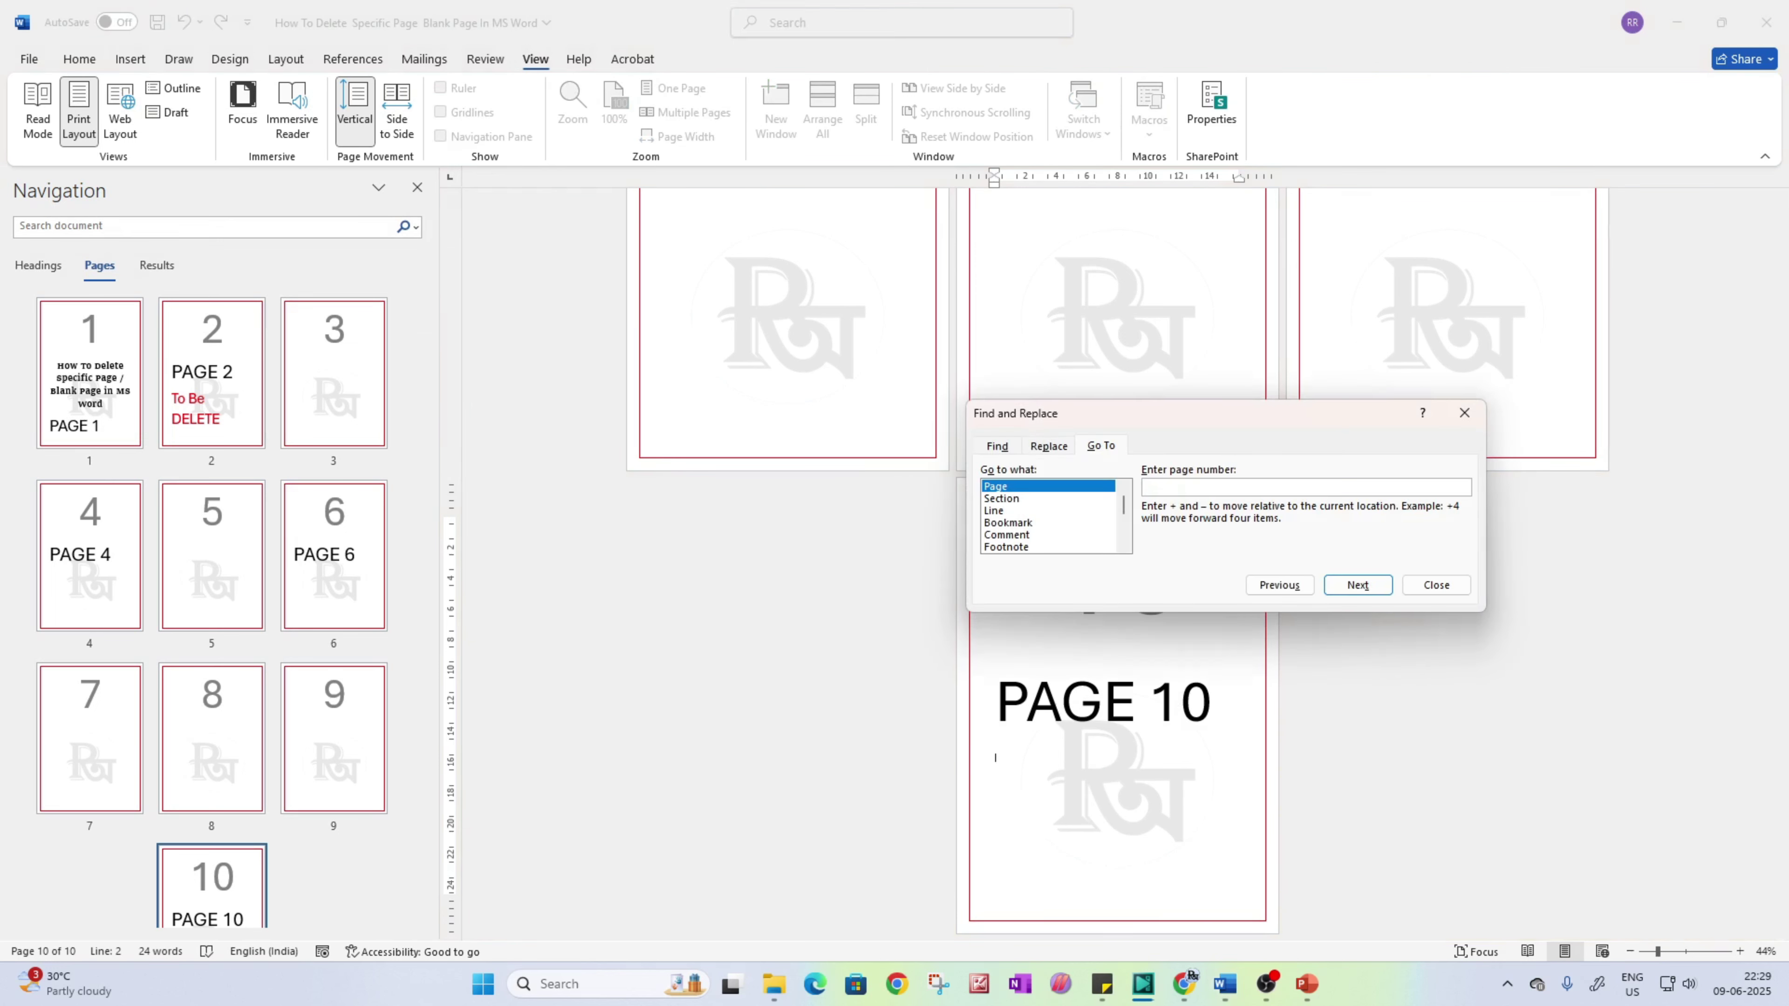
pyautogui.write('2')
pyautogui.press('Return')
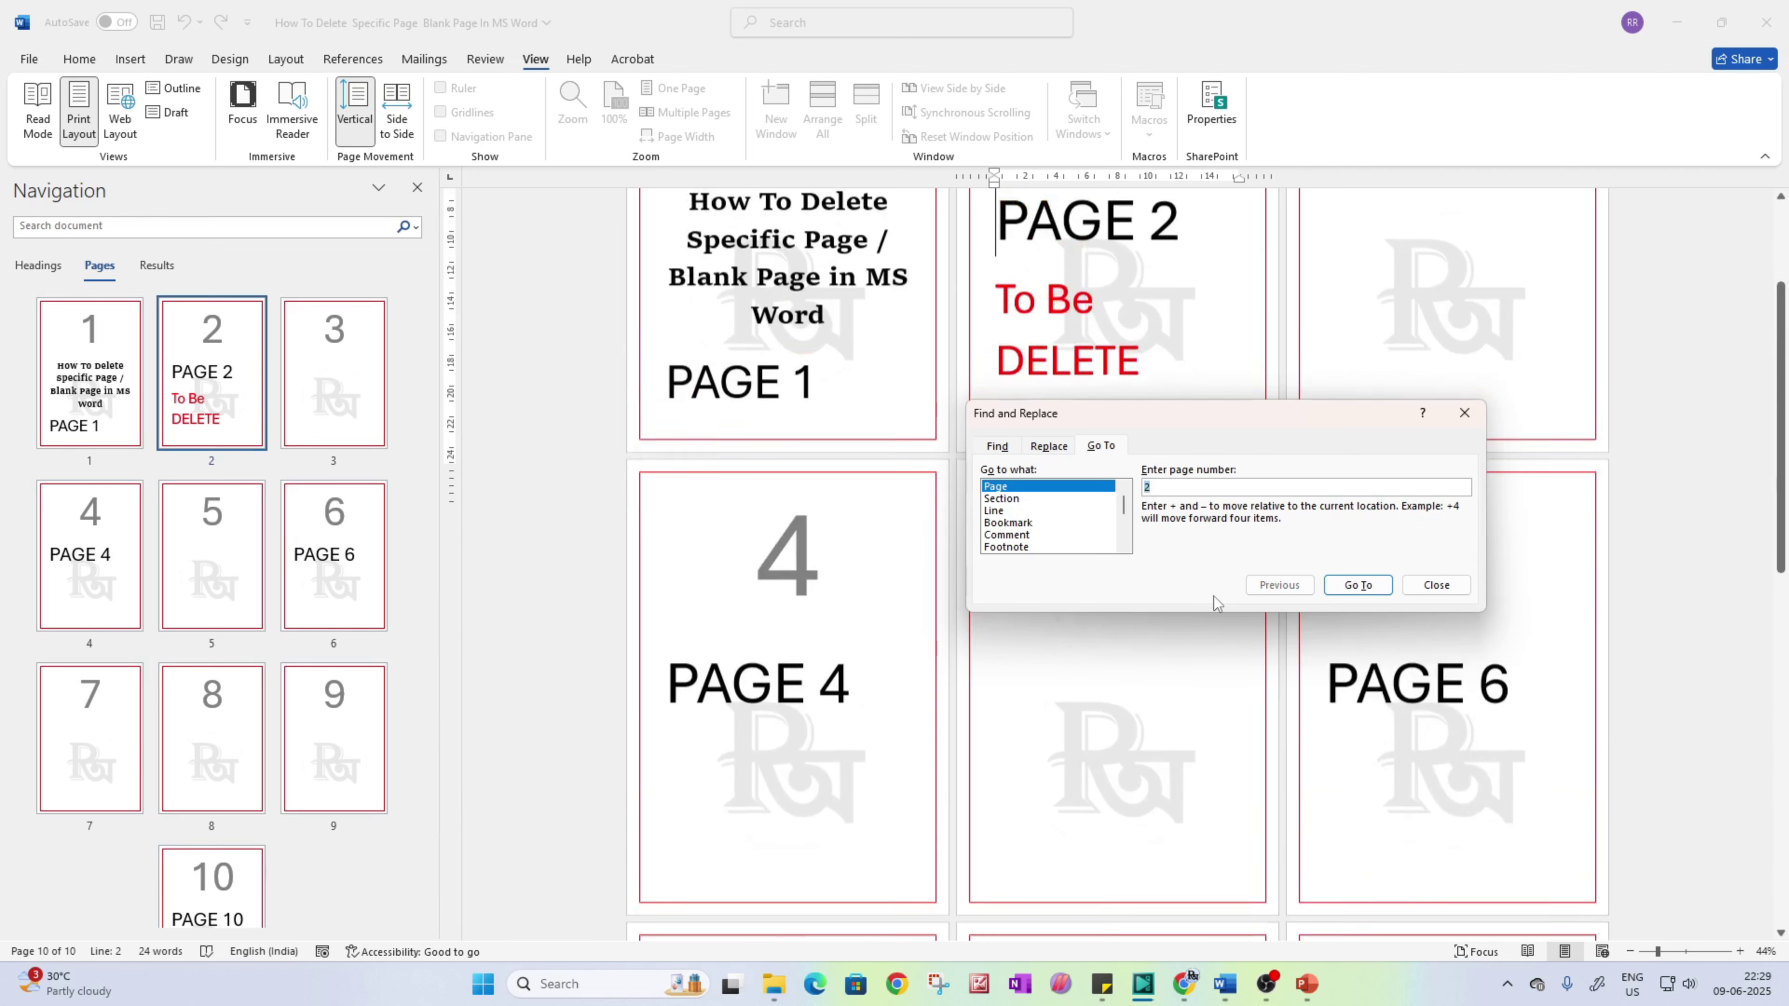
pyautogui.click(1437, 583)
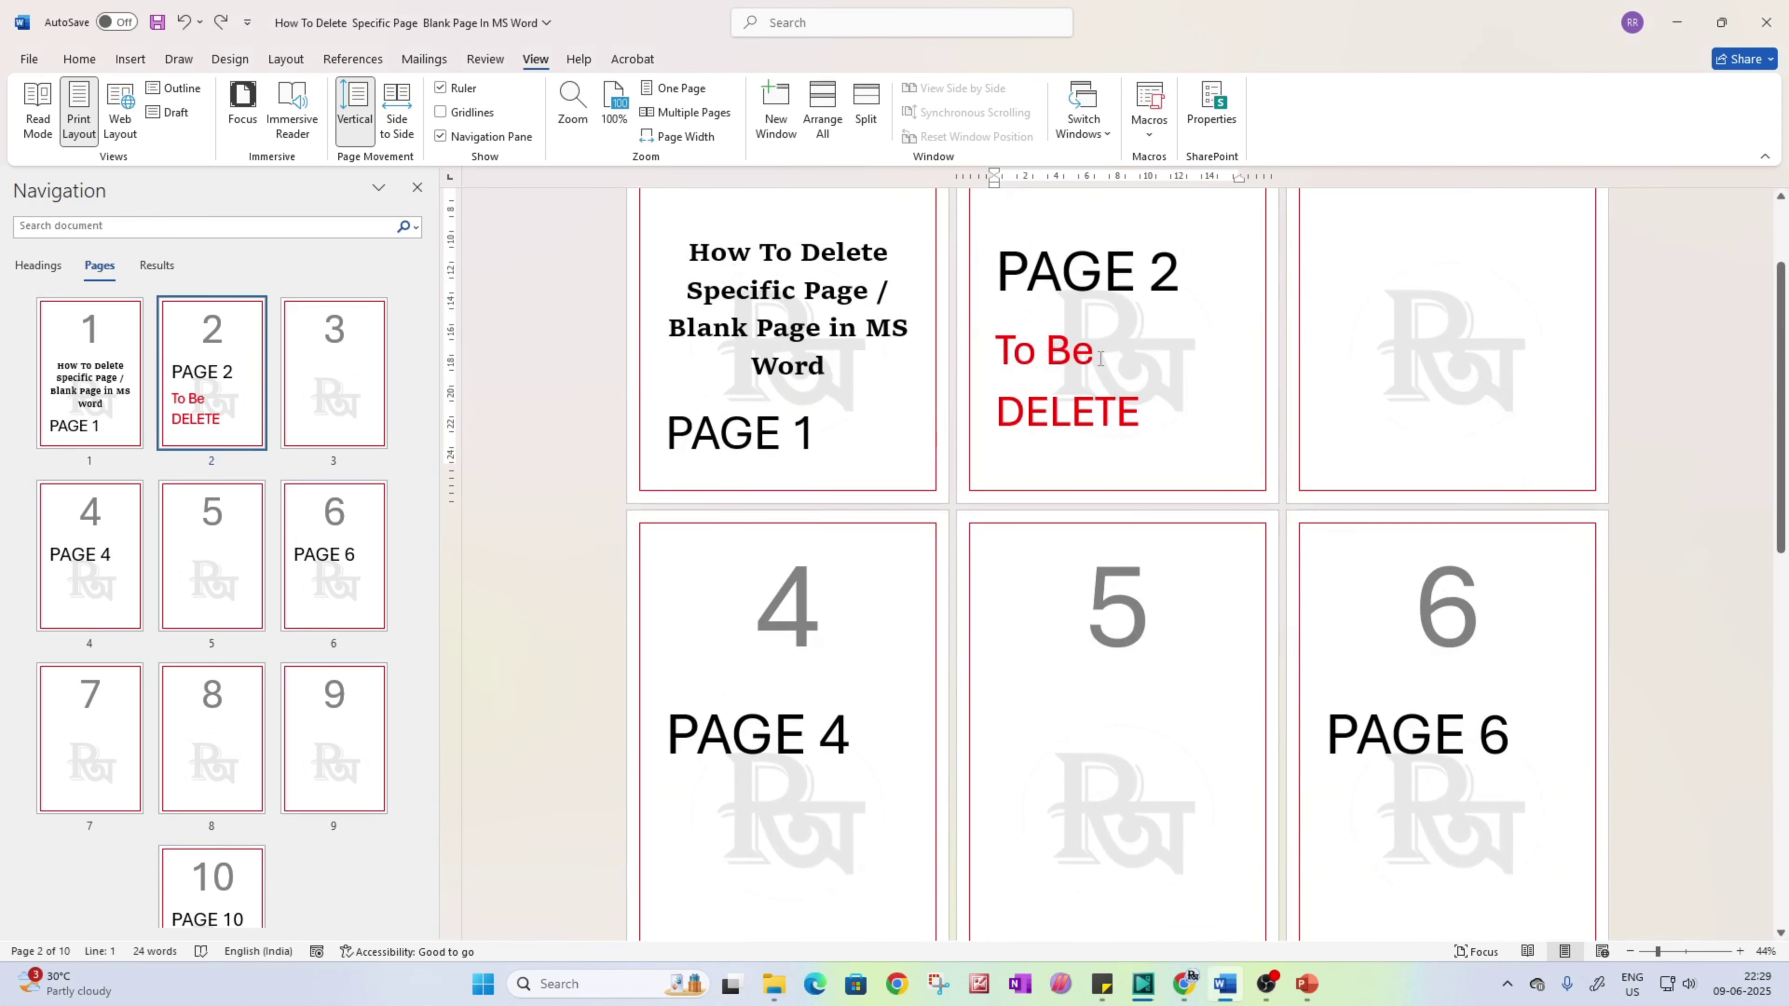
# Step: Select all of page 2's "PAGE 2 To Be DELETE" content with the Go To entry "\page" and delete it
pyautogui.click(1169, 367)
pyautogui.hotkey('ctrl', 'g')
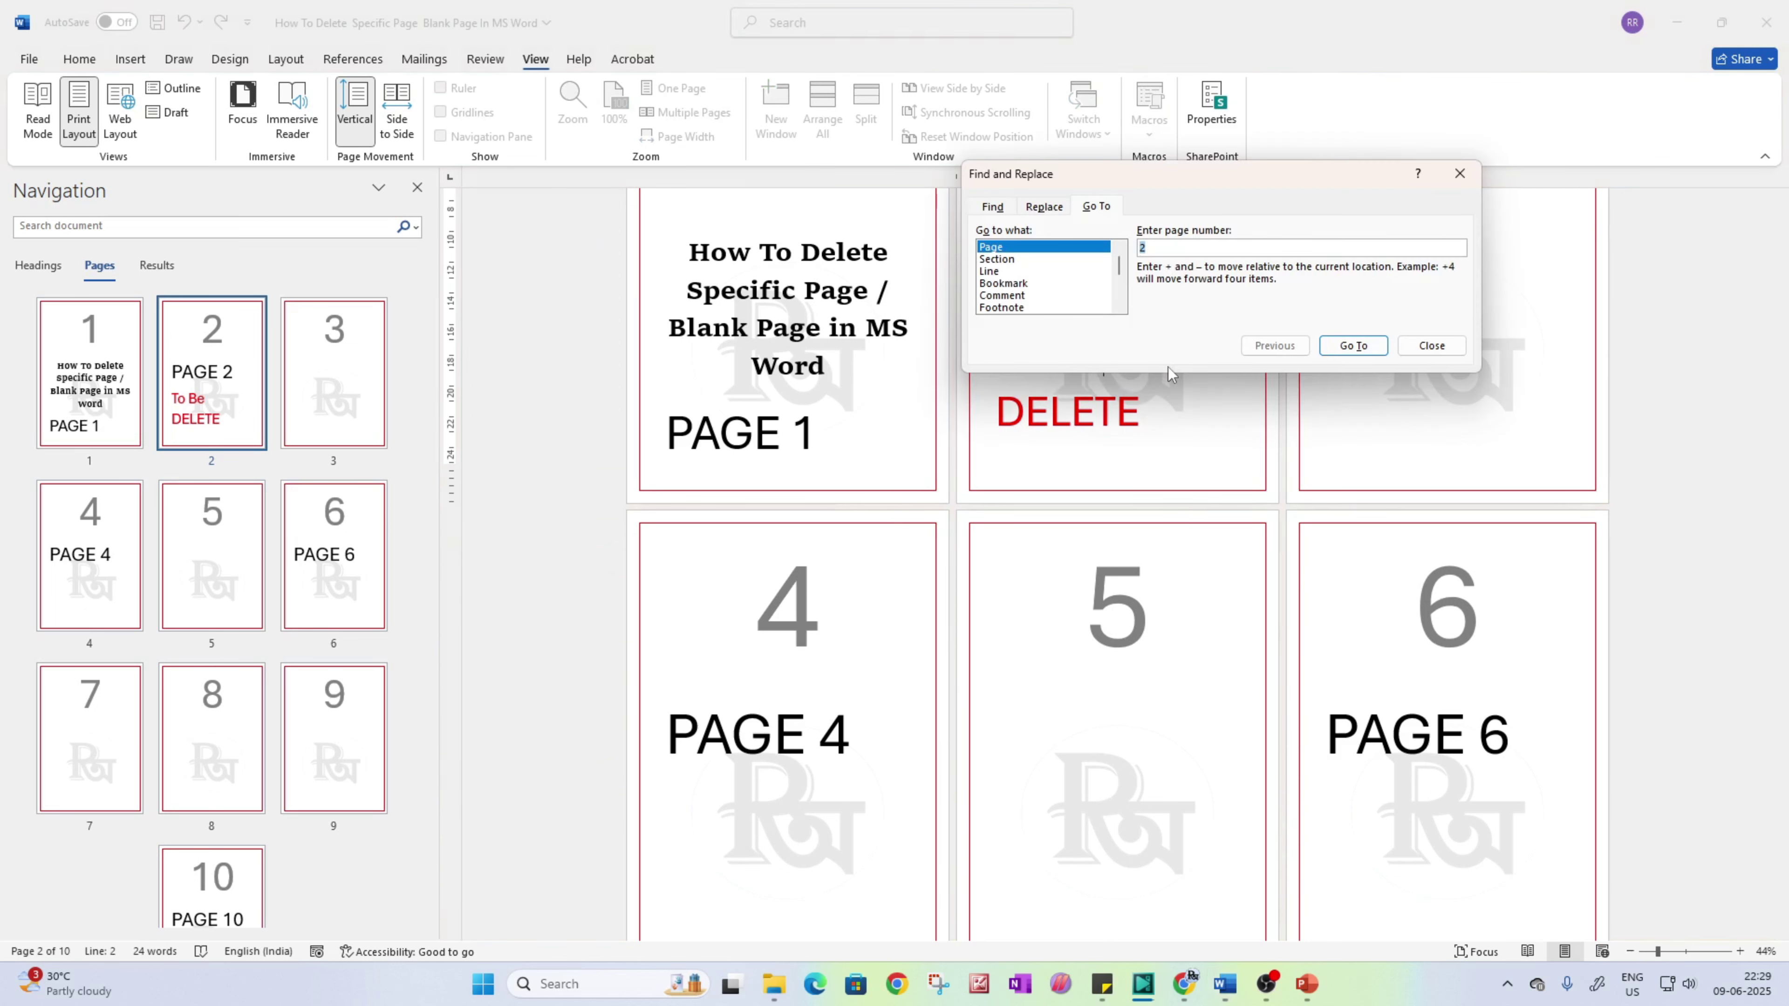
pyautogui.write('\\page')
pyautogui.click(1352, 345)
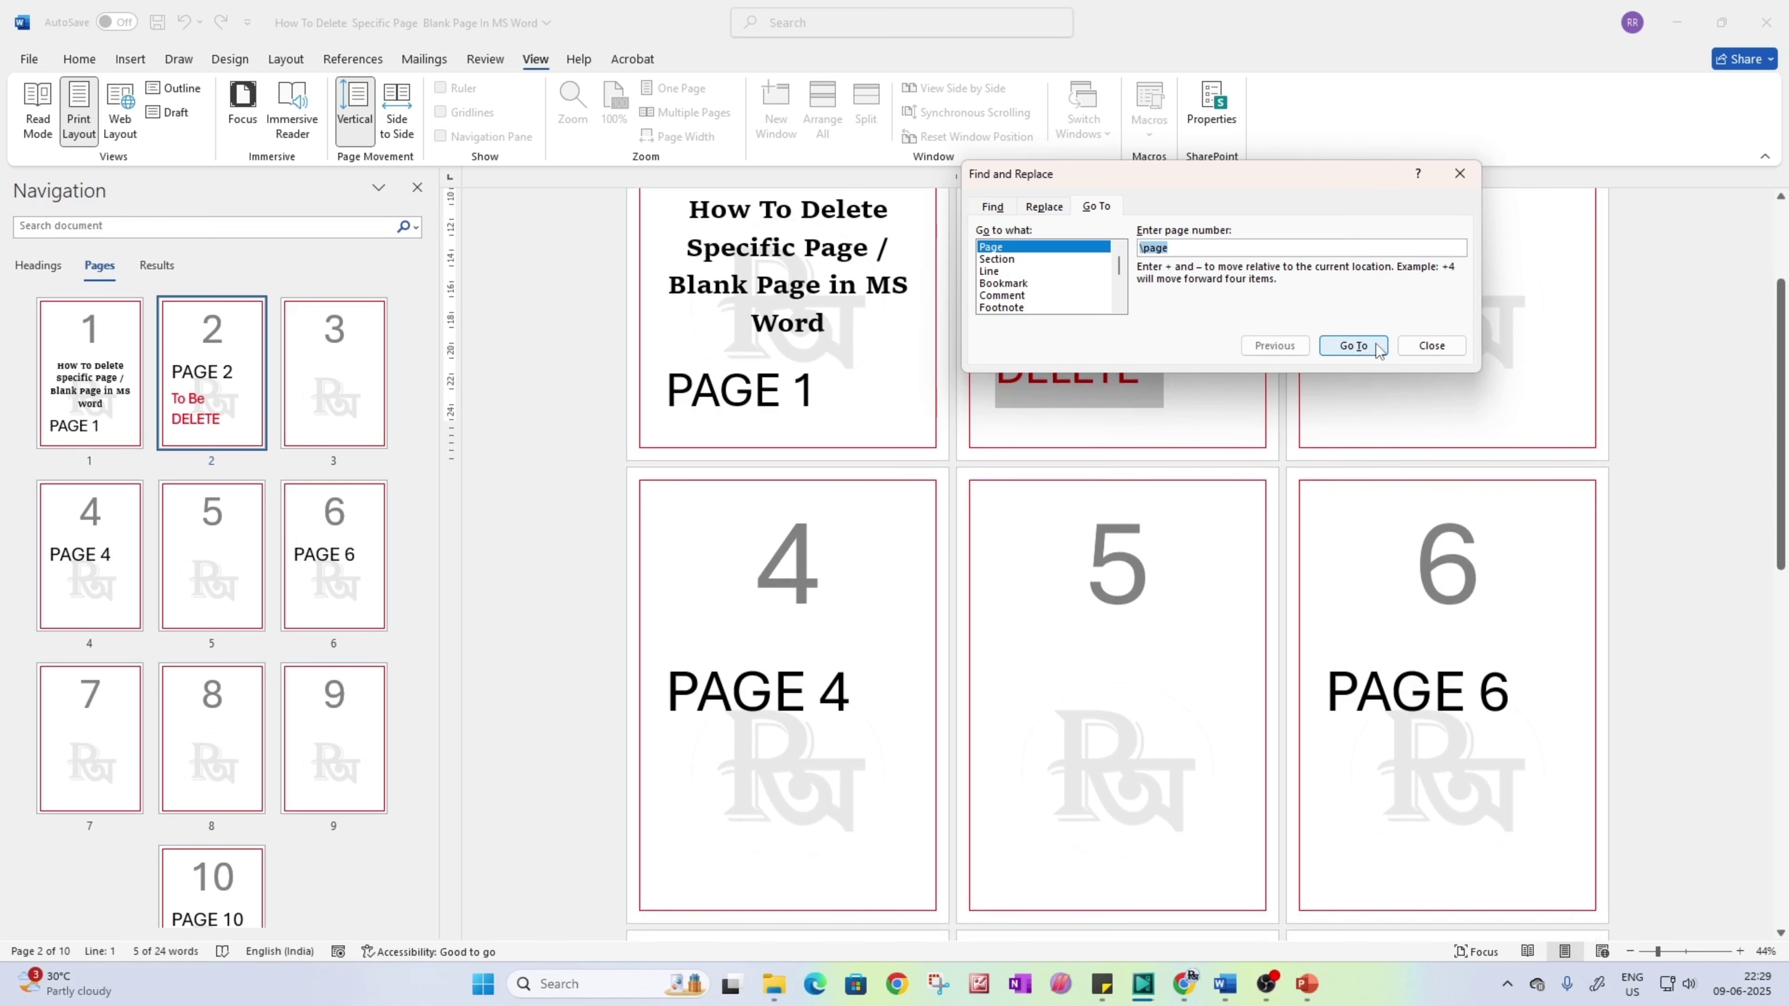
pyautogui.click(1430, 345)
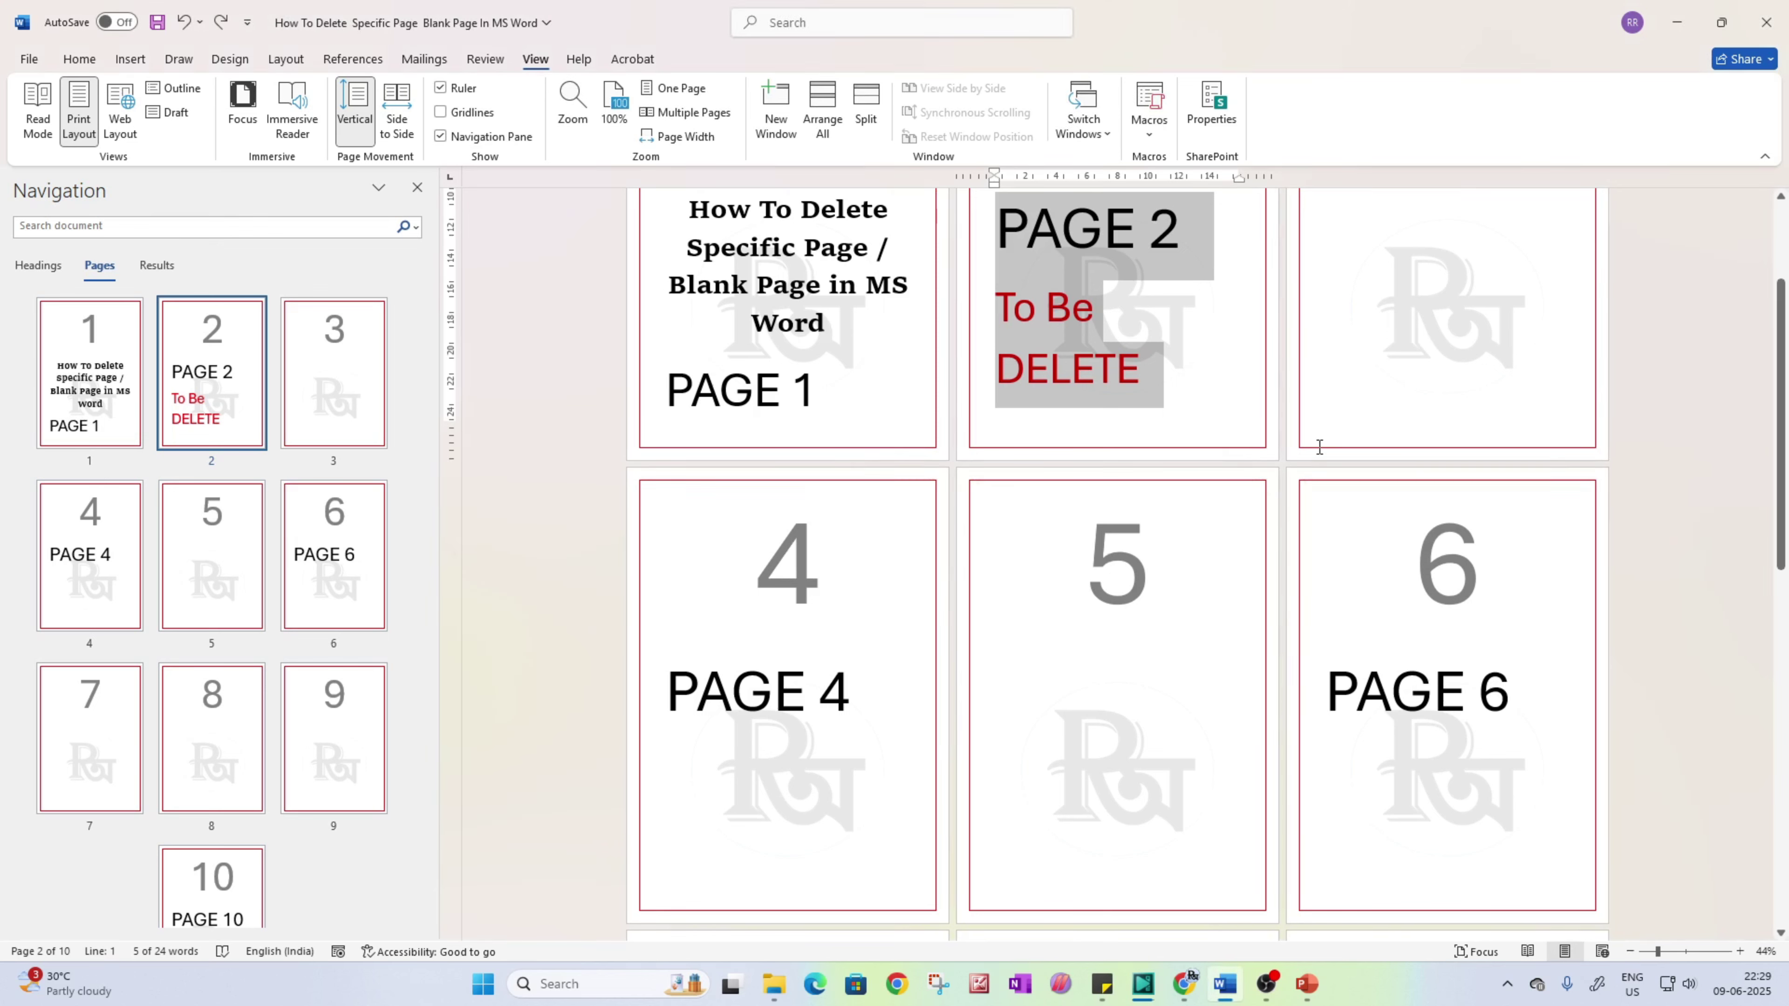
pyautogui.press('Delete')
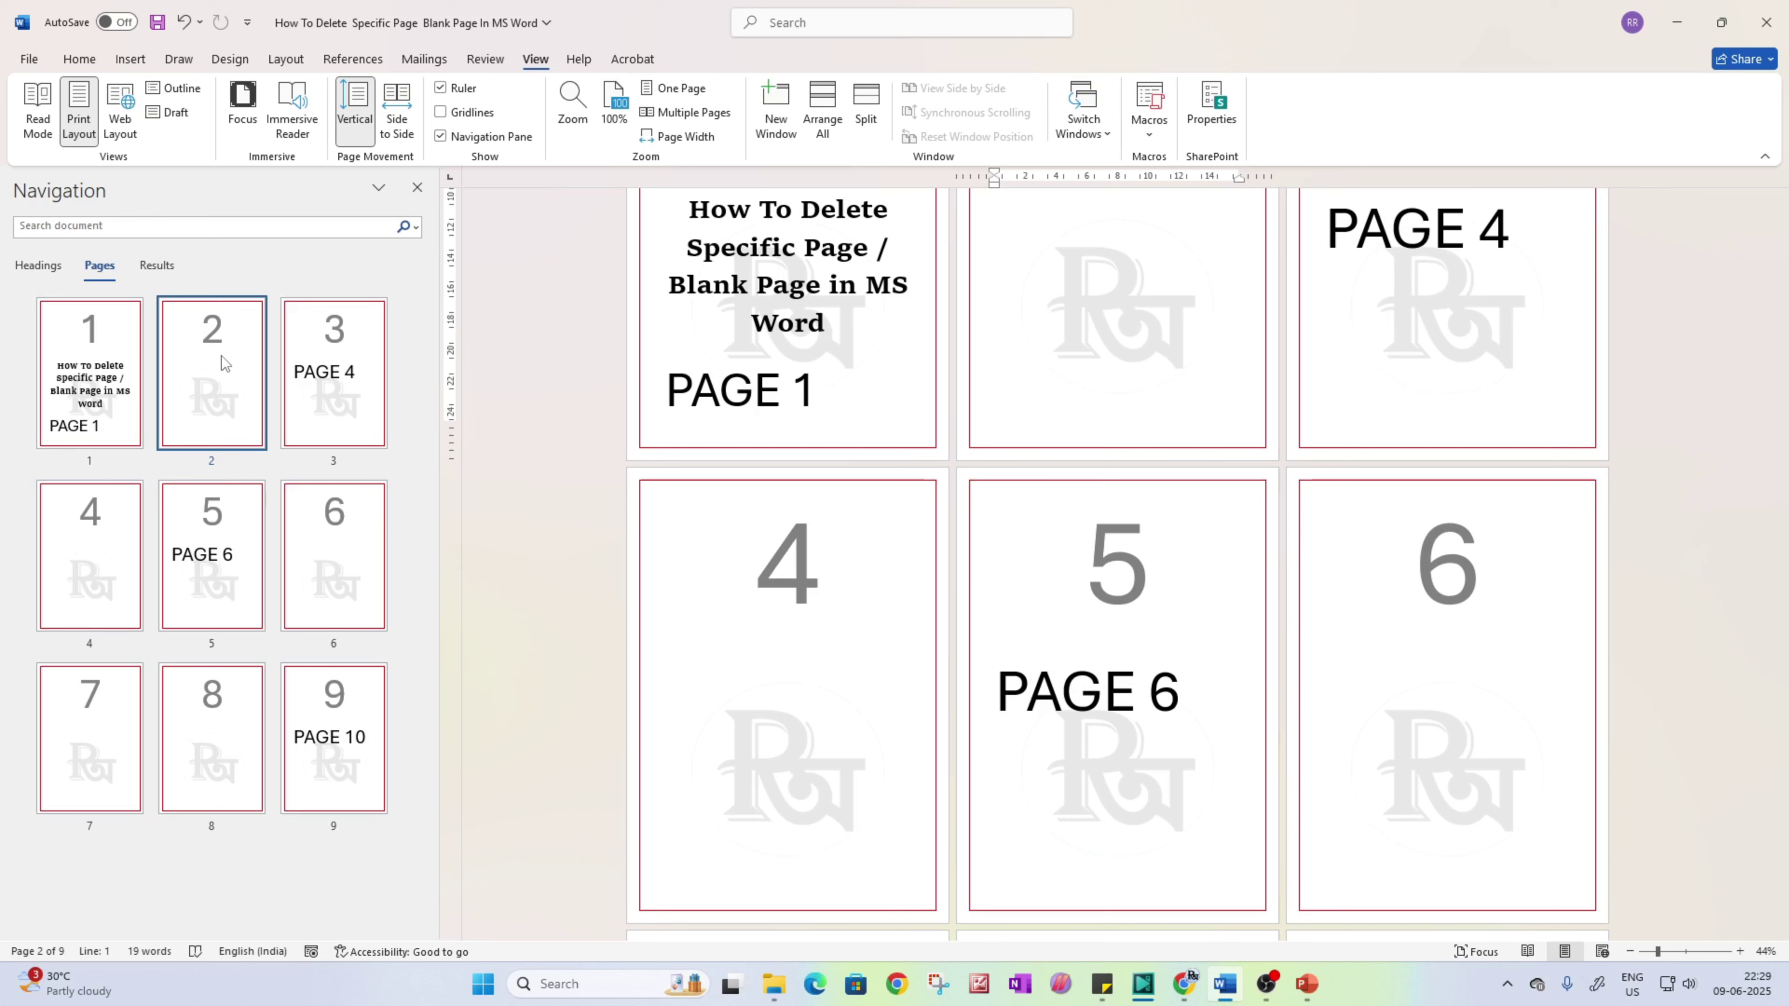
# Step: Undo the deletion of page 2's content and delete the same selected content again
pyautogui.hotkey('ctrl', 'z')
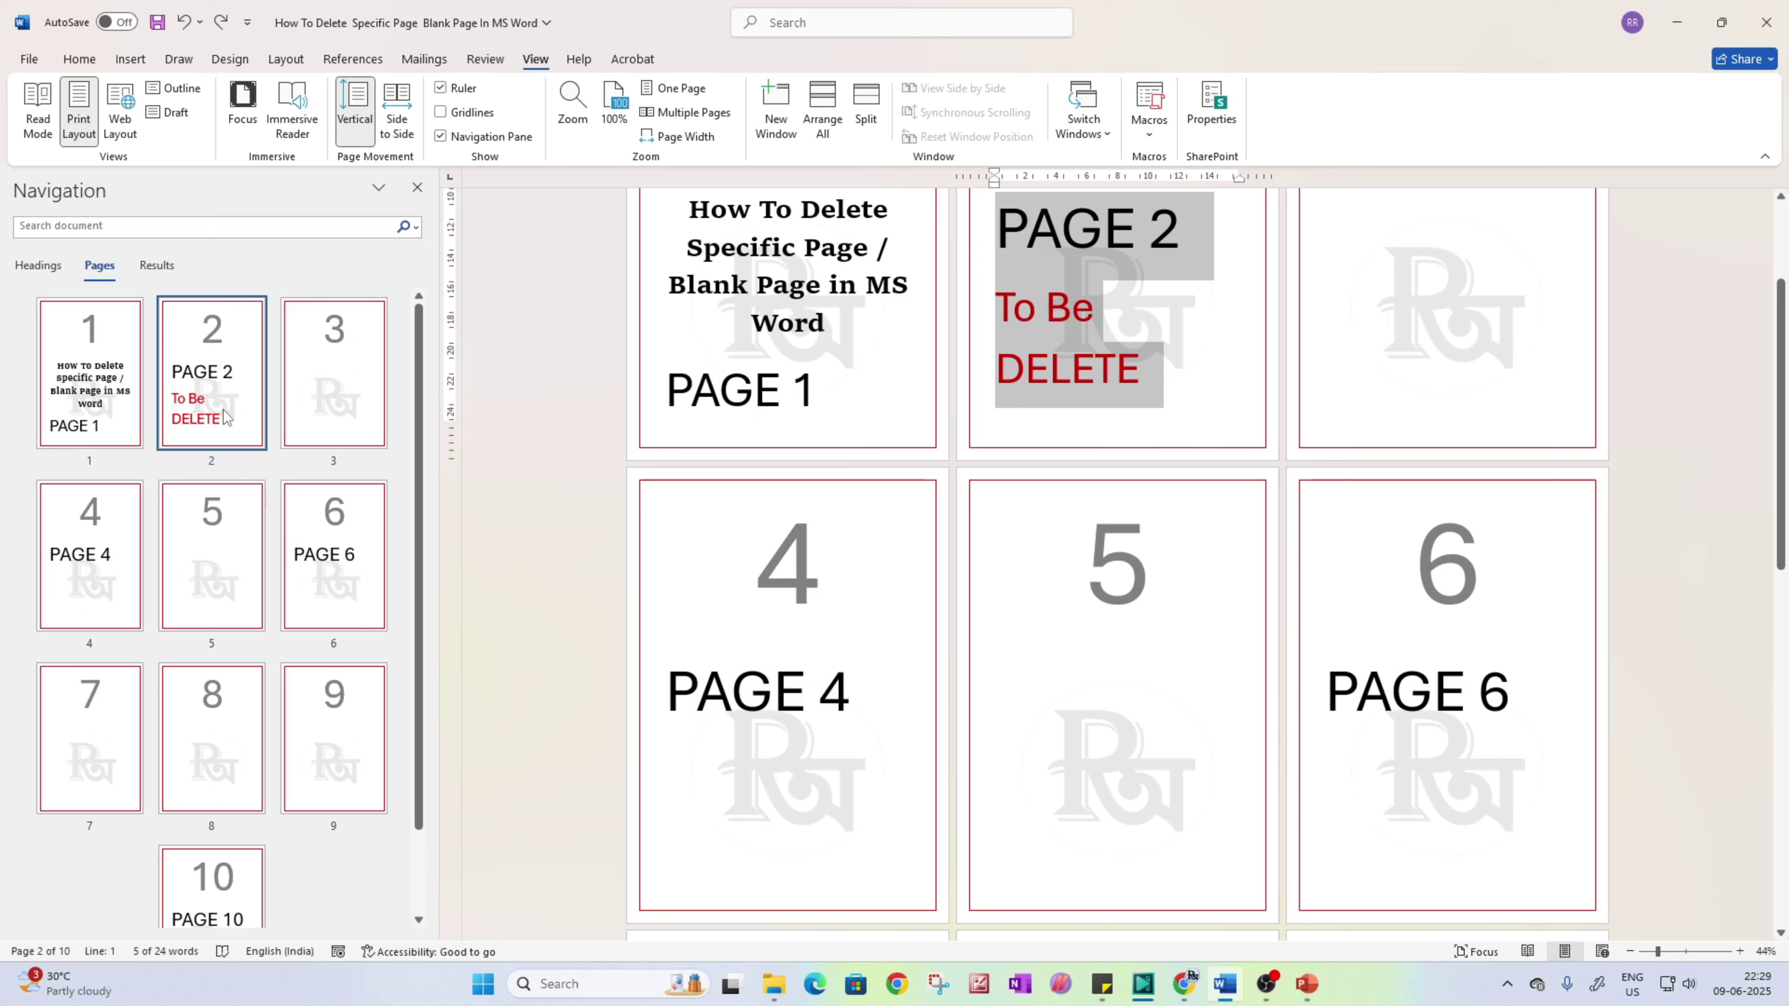
pyautogui.press('Delete')
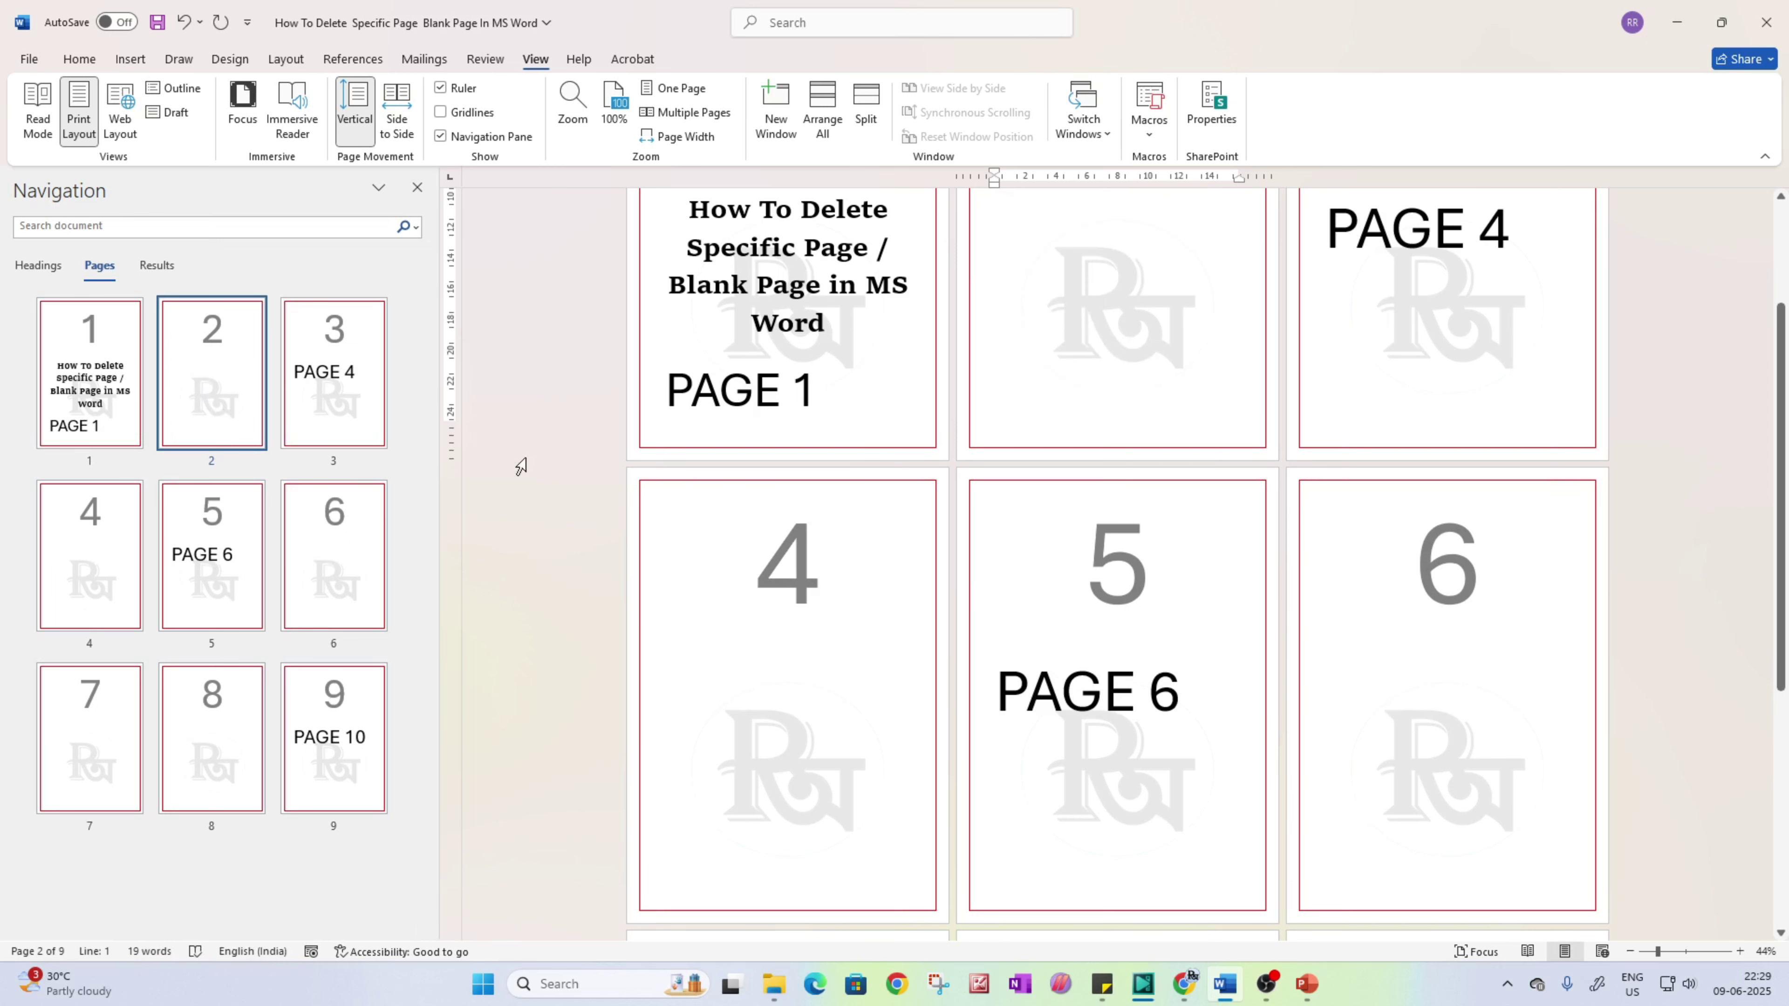
pyautogui.click(534, 556)
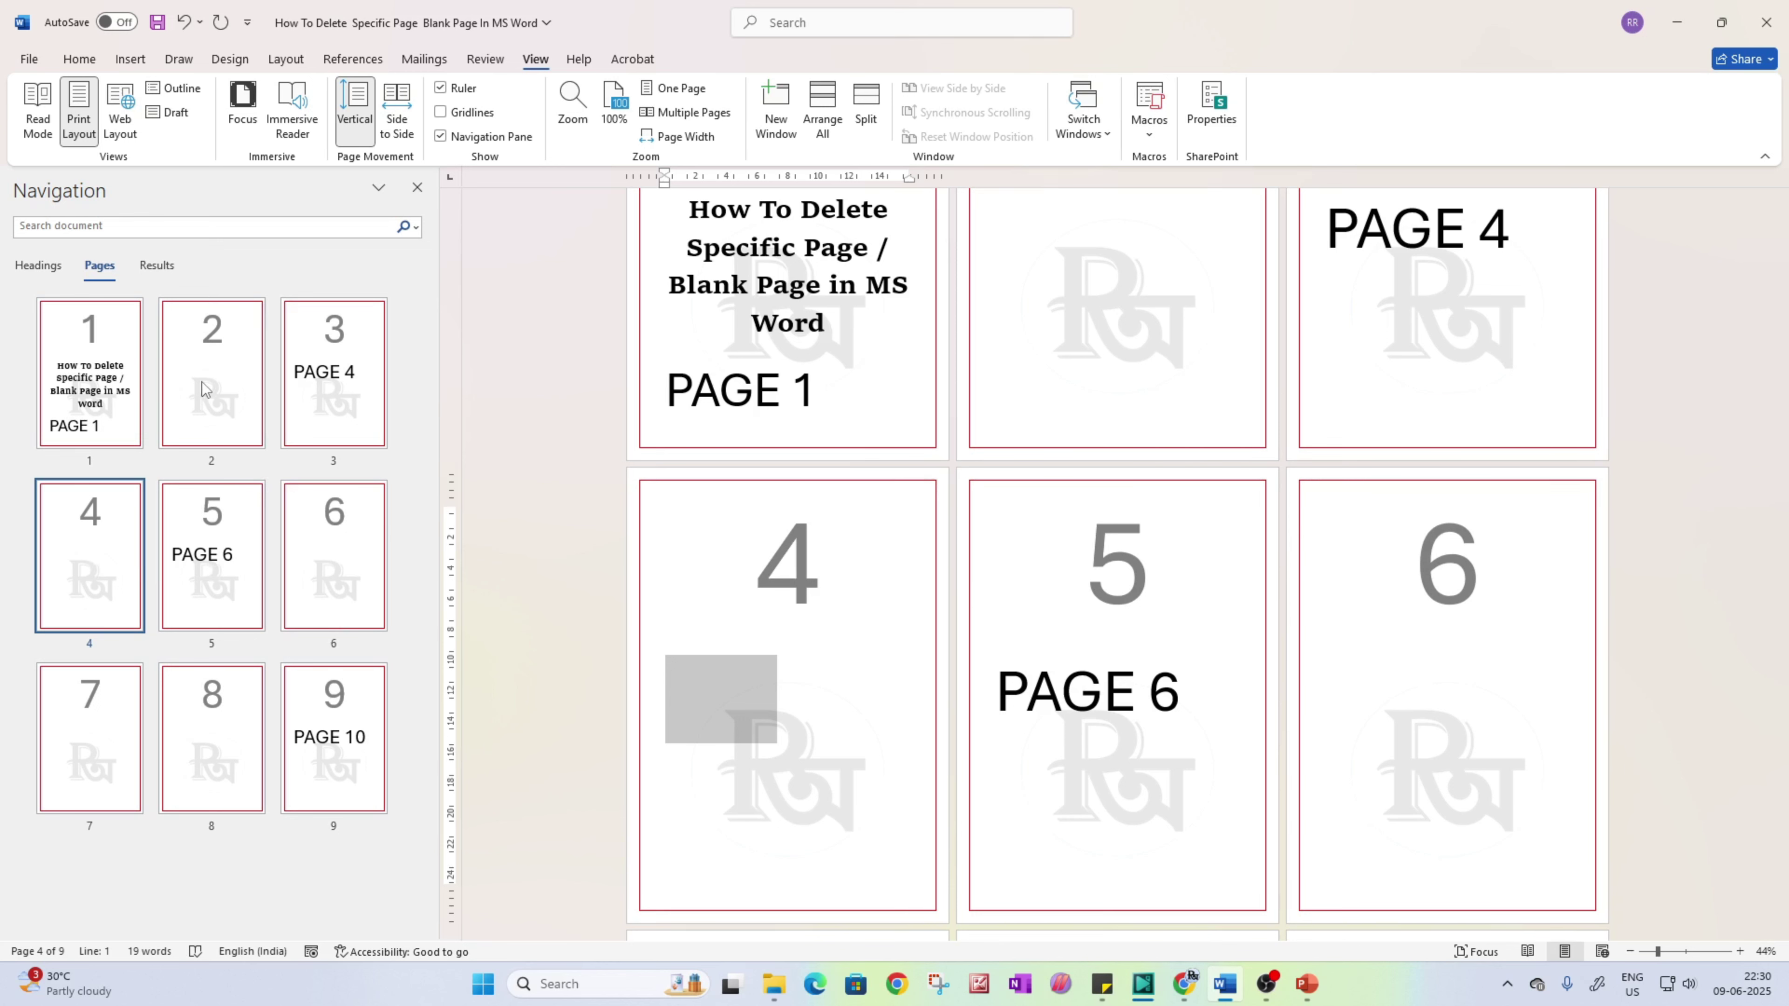
# Step: Append "mkdjl" to the "PAGE 6" text on page 5
pyautogui.click(1180, 746)
pyautogui.scroll(-2, 1183, 752)
pyautogui.scroll(-3, 1183, 751)
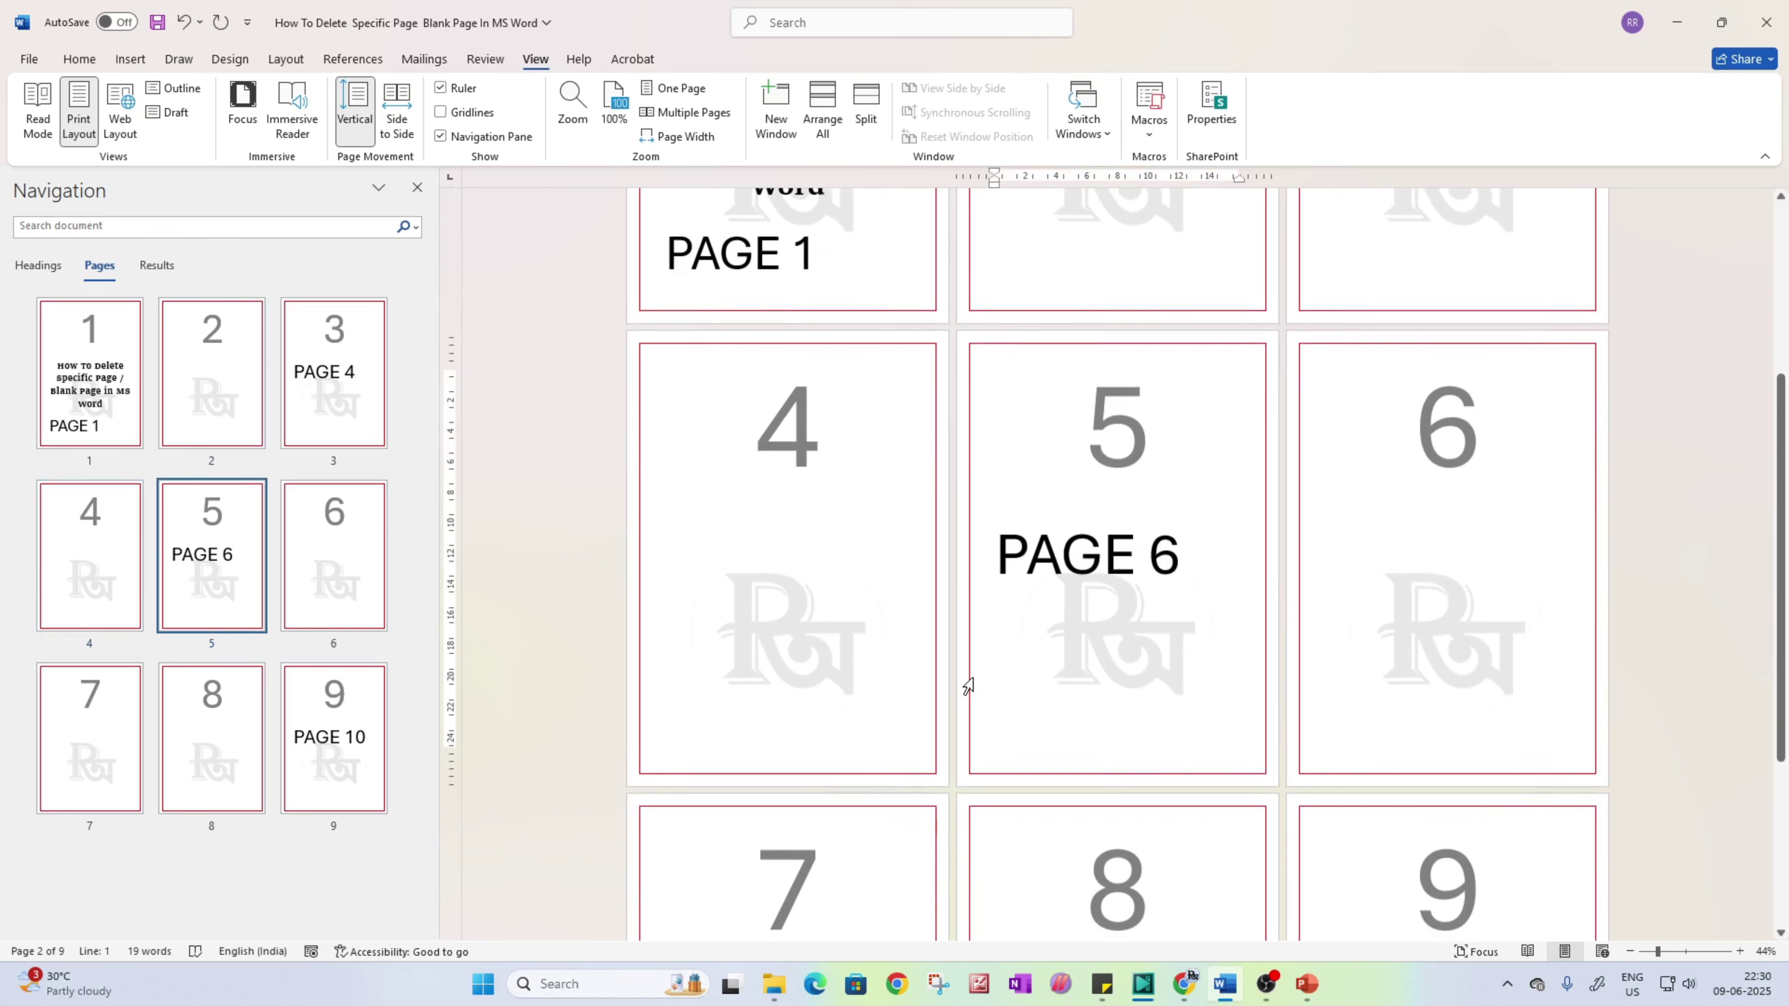
pyautogui.scroll(1, 1049, 746)
pyautogui.click(1156, 545)
pyautogui.click(1224, 565)
pyautogui.write('mkdjl')
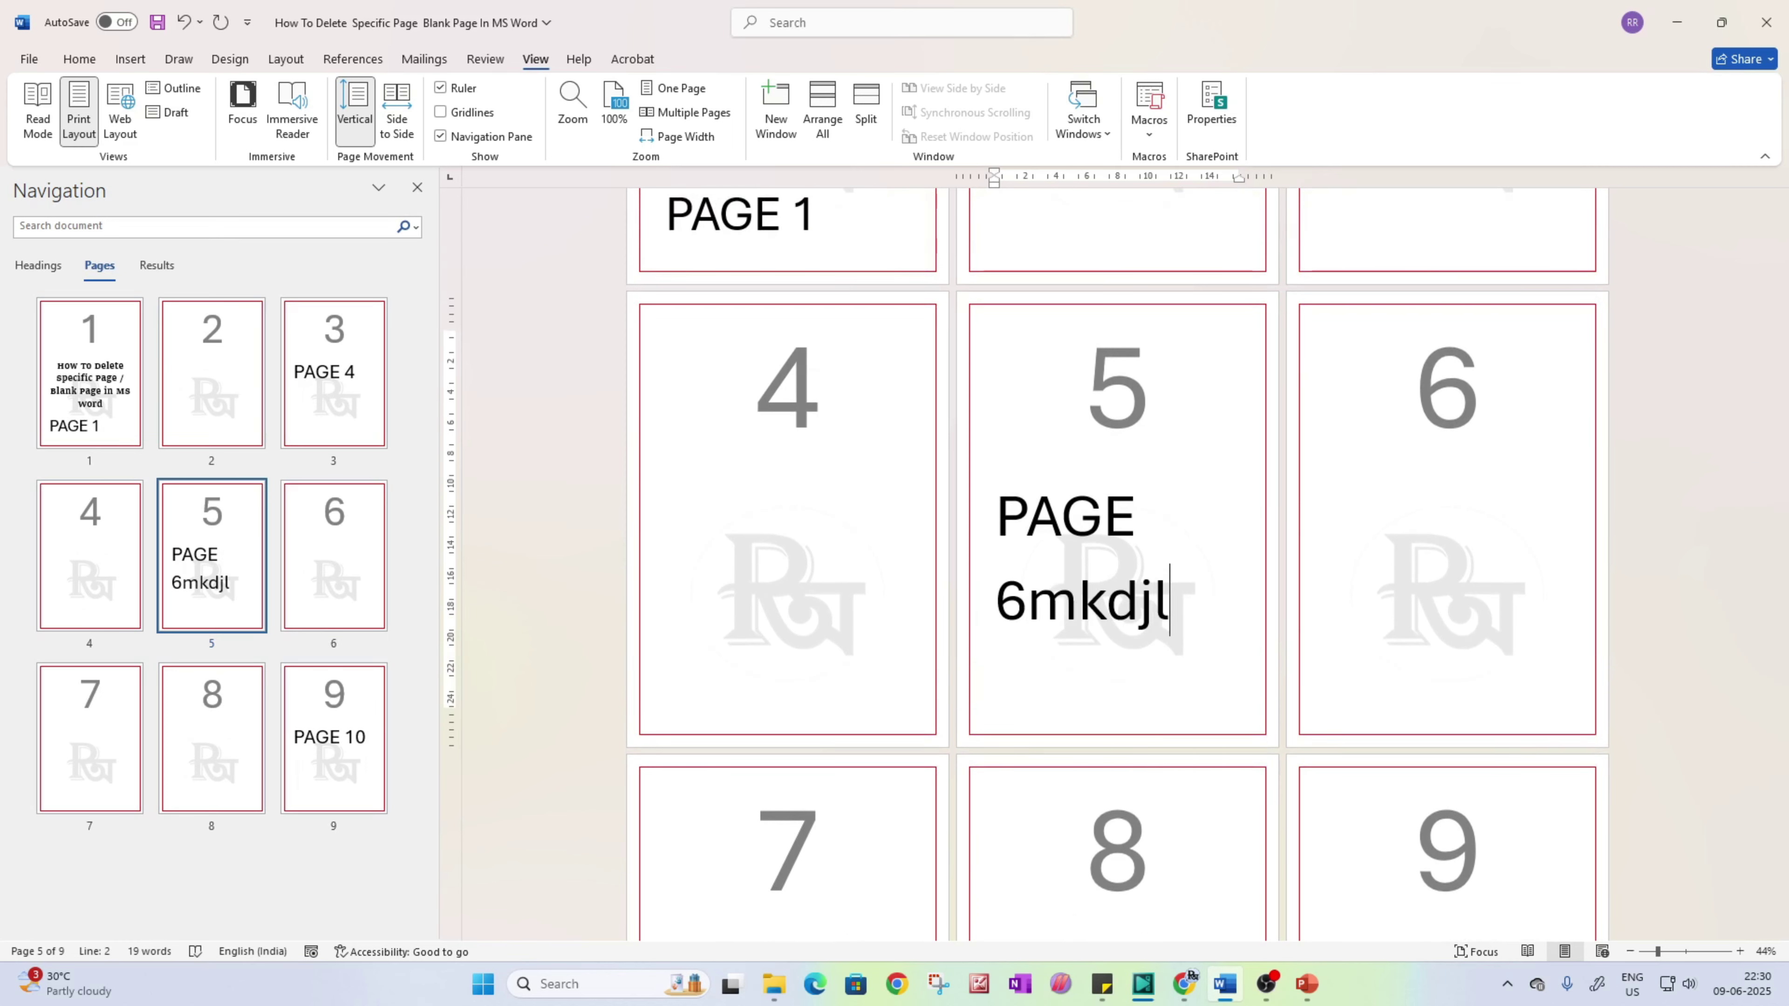
# Step: Jump from page 5 to the blank page 2 with Go To
pyautogui.hotkey('ctrl', 'g')
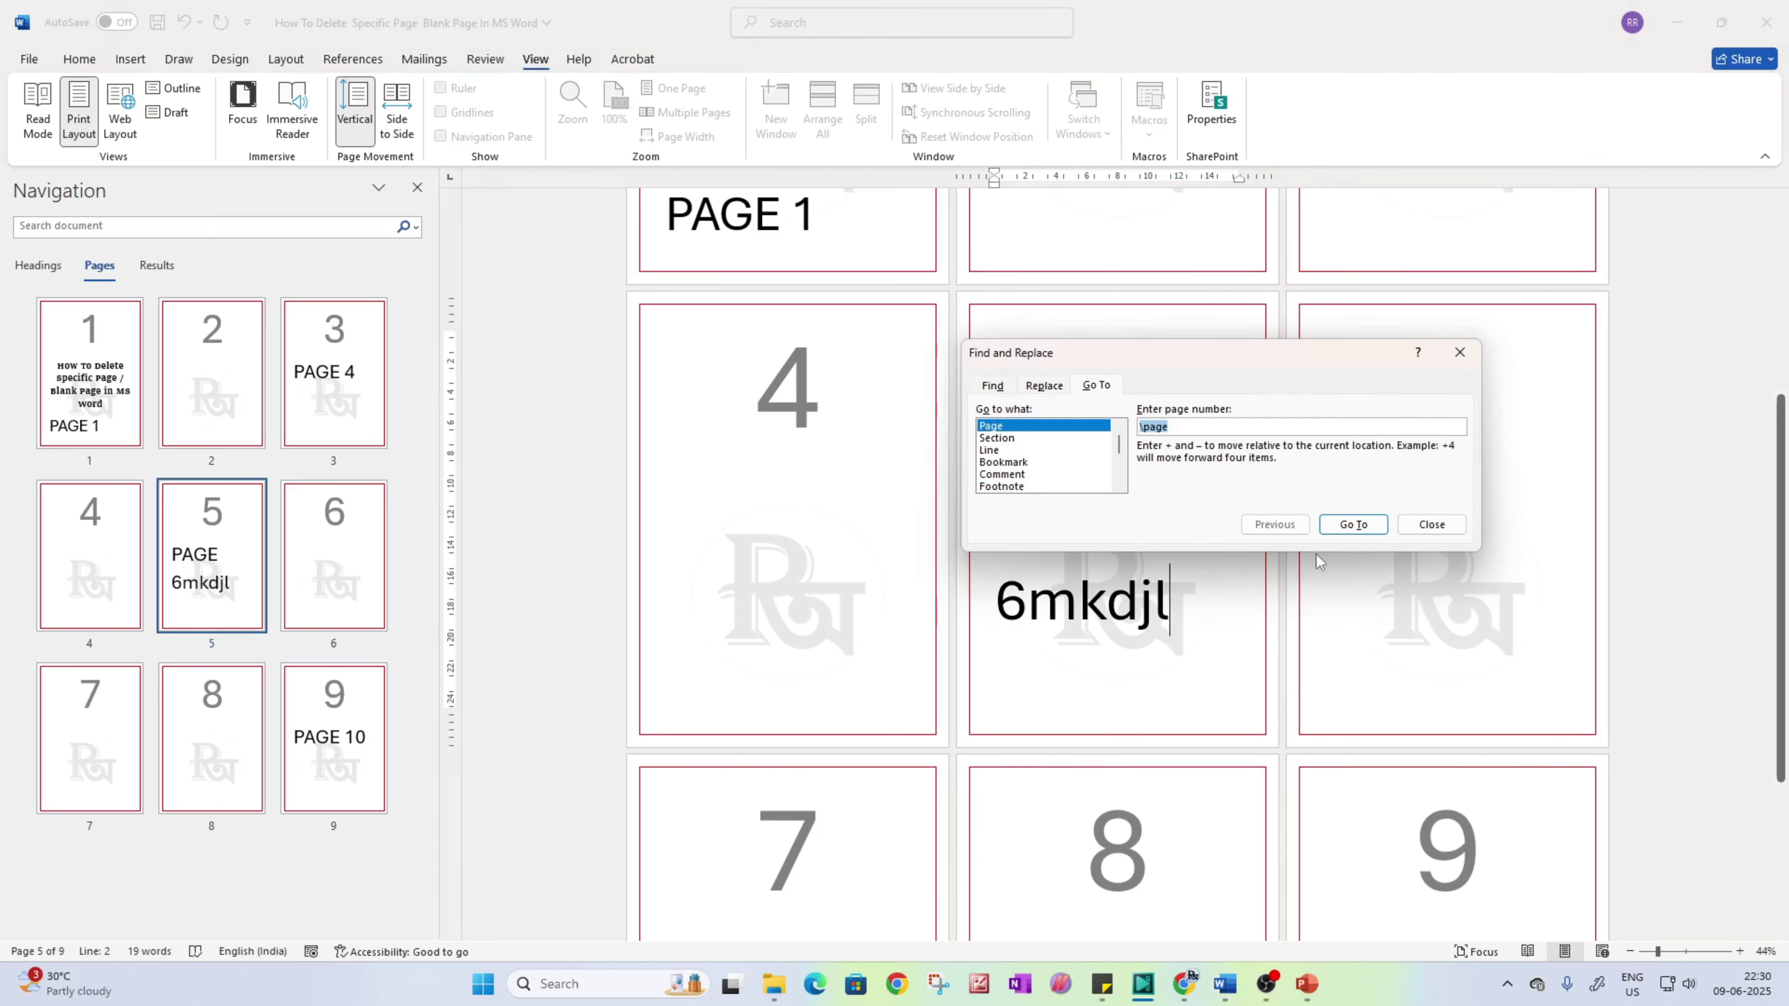
pyautogui.write('2')
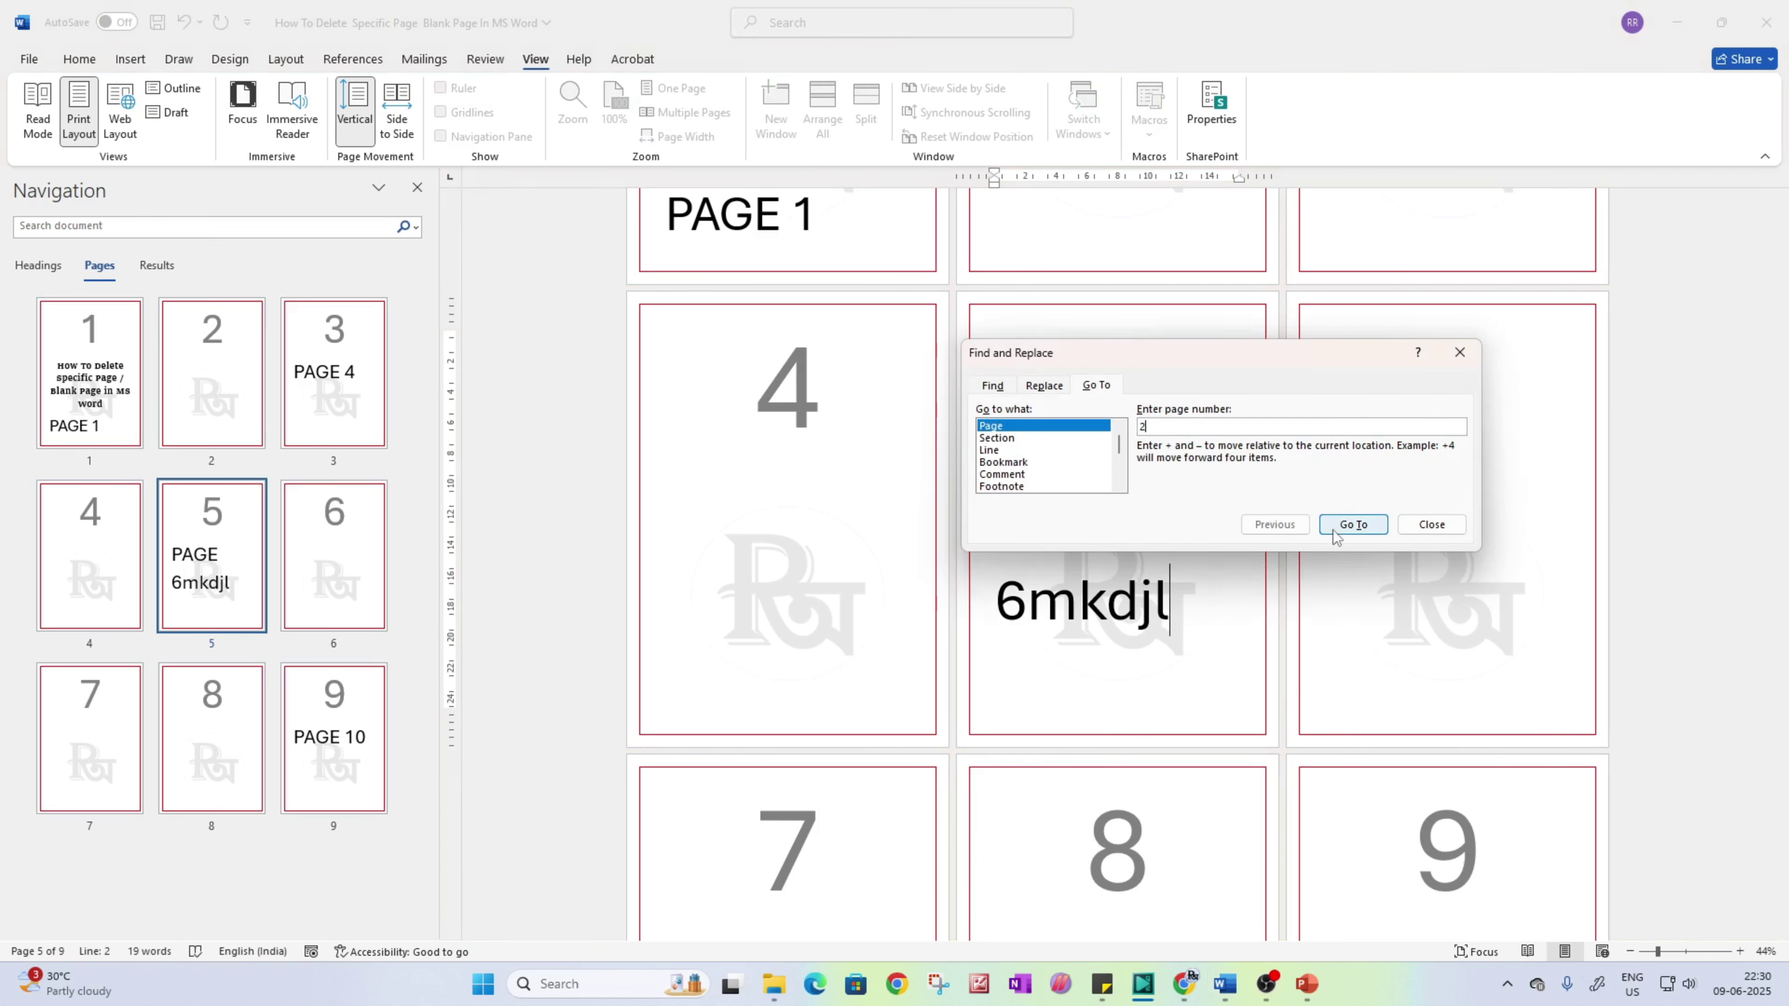
pyautogui.click(1353, 524)
pyautogui.click(1432, 524)
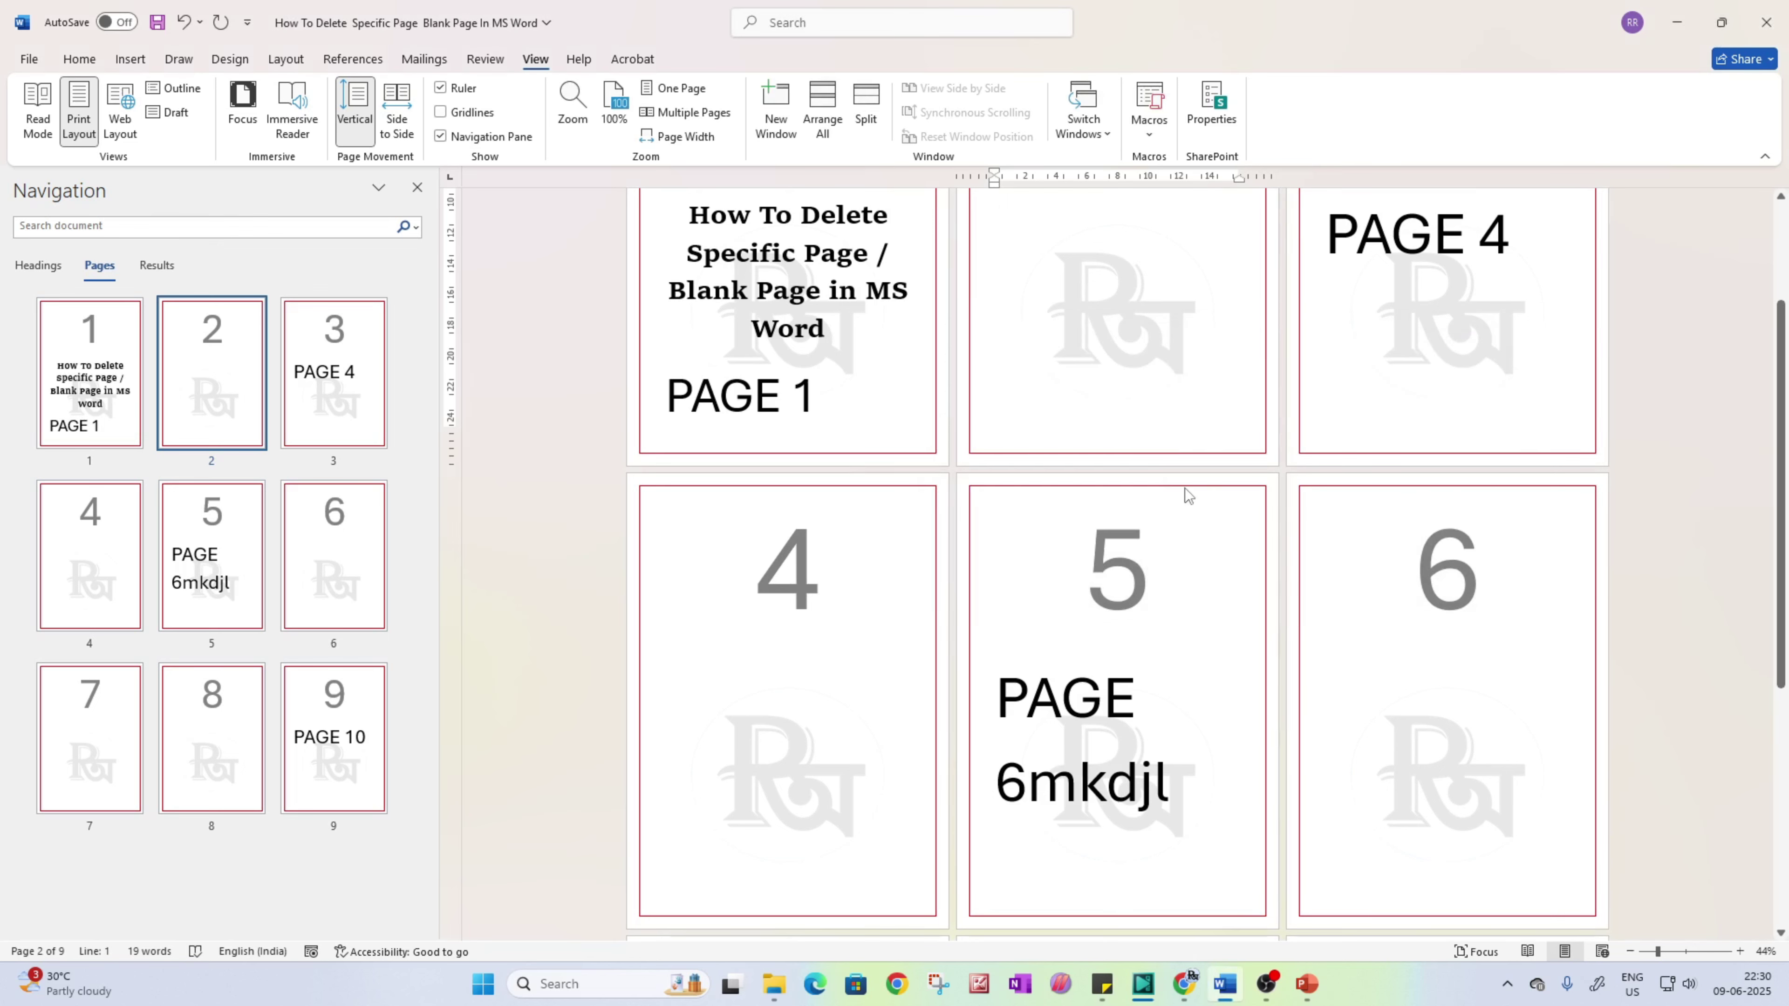
# Step: Select the blank page 2 with the Go To entry "\page" and delete it
pyautogui.hotkey('ctrl', 'g')
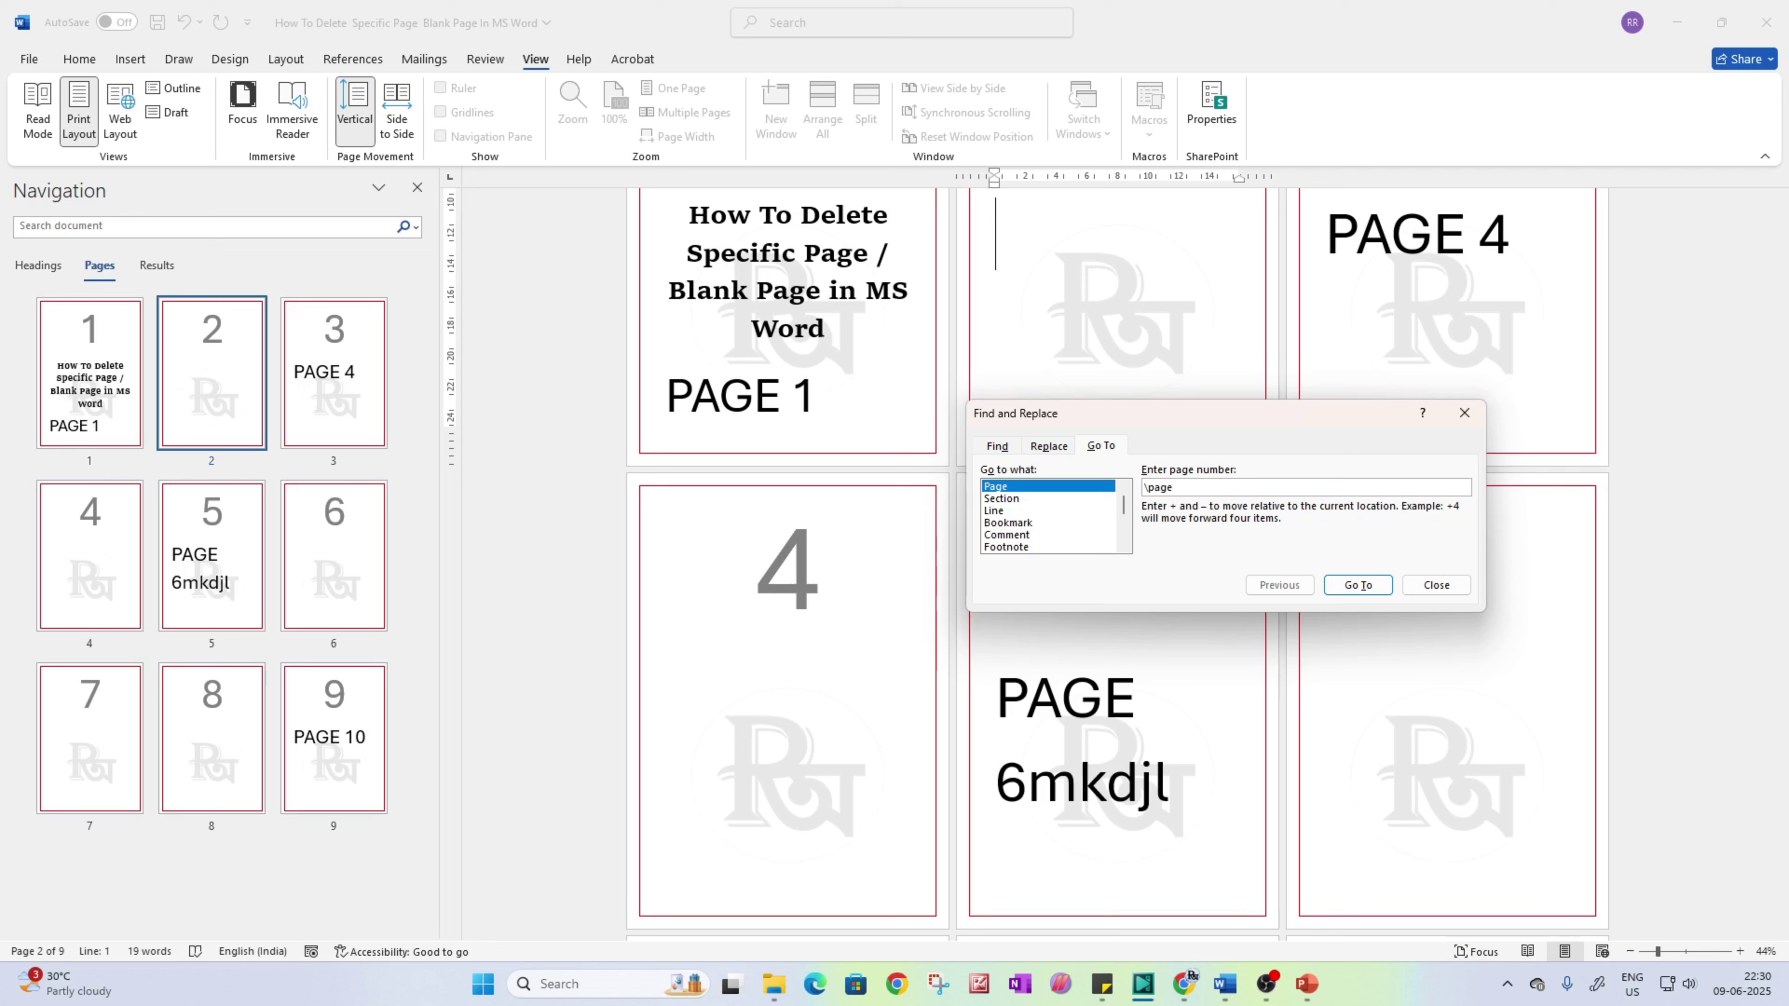
pyautogui.press('Return')
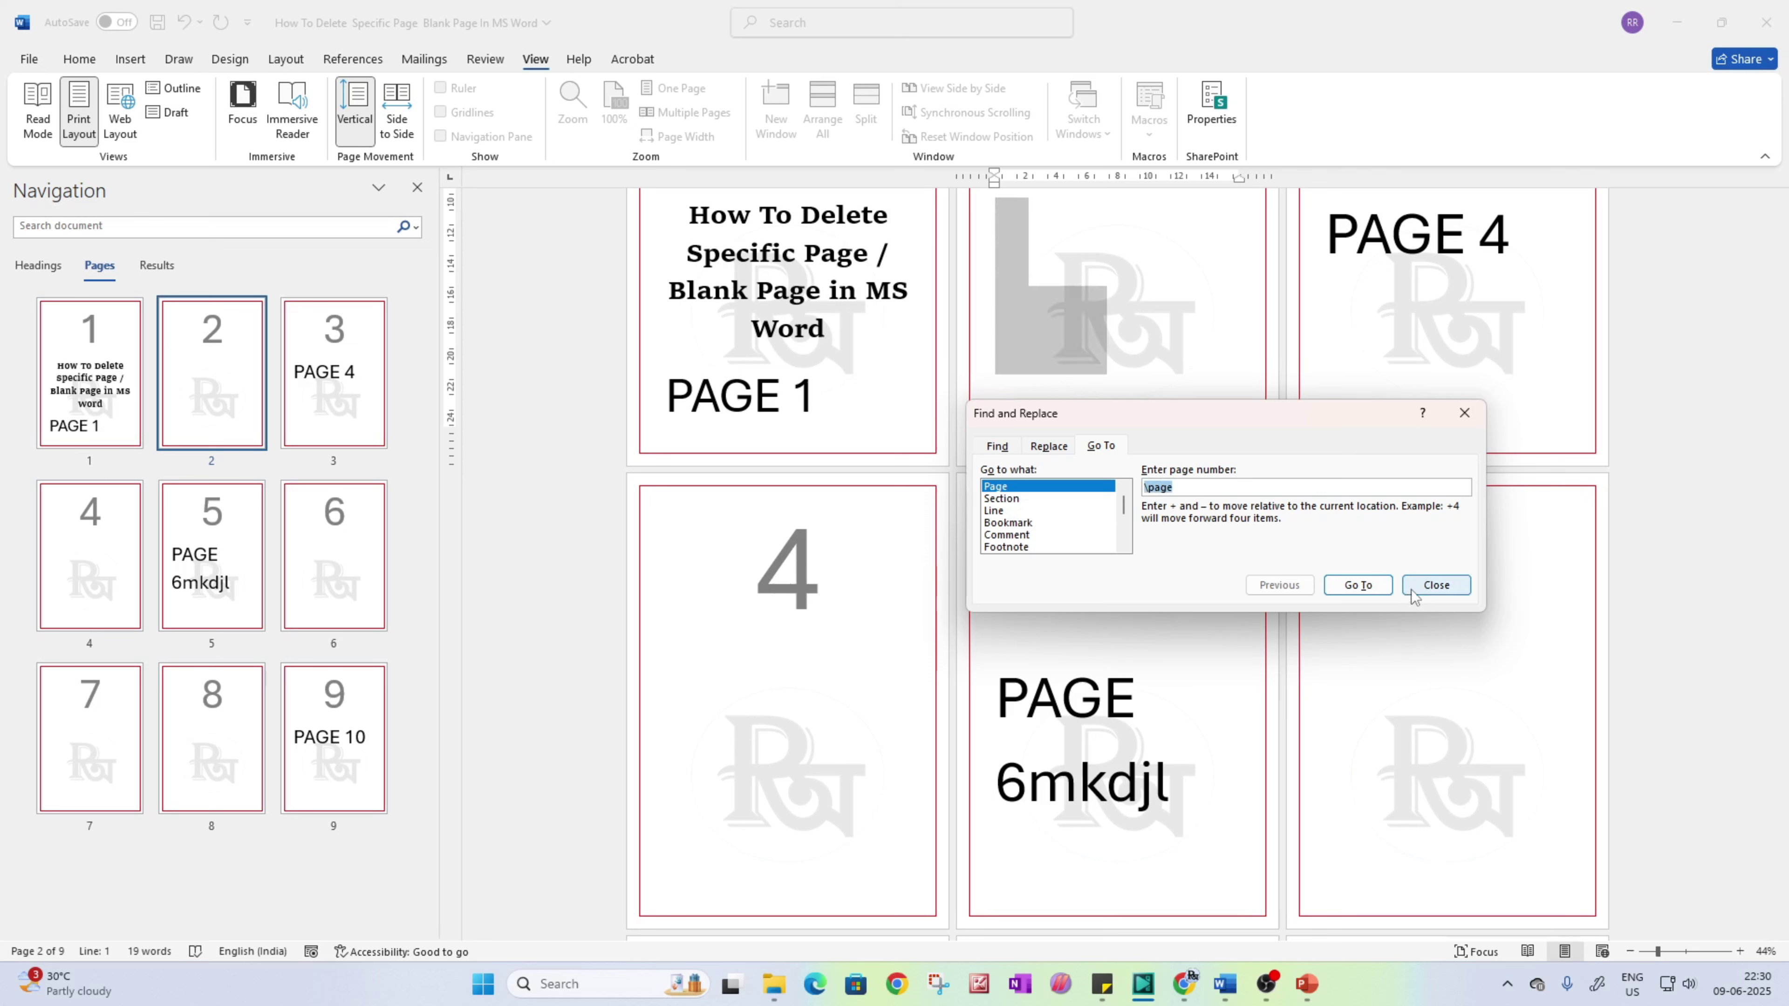
pyautogui.click(1435, 585)
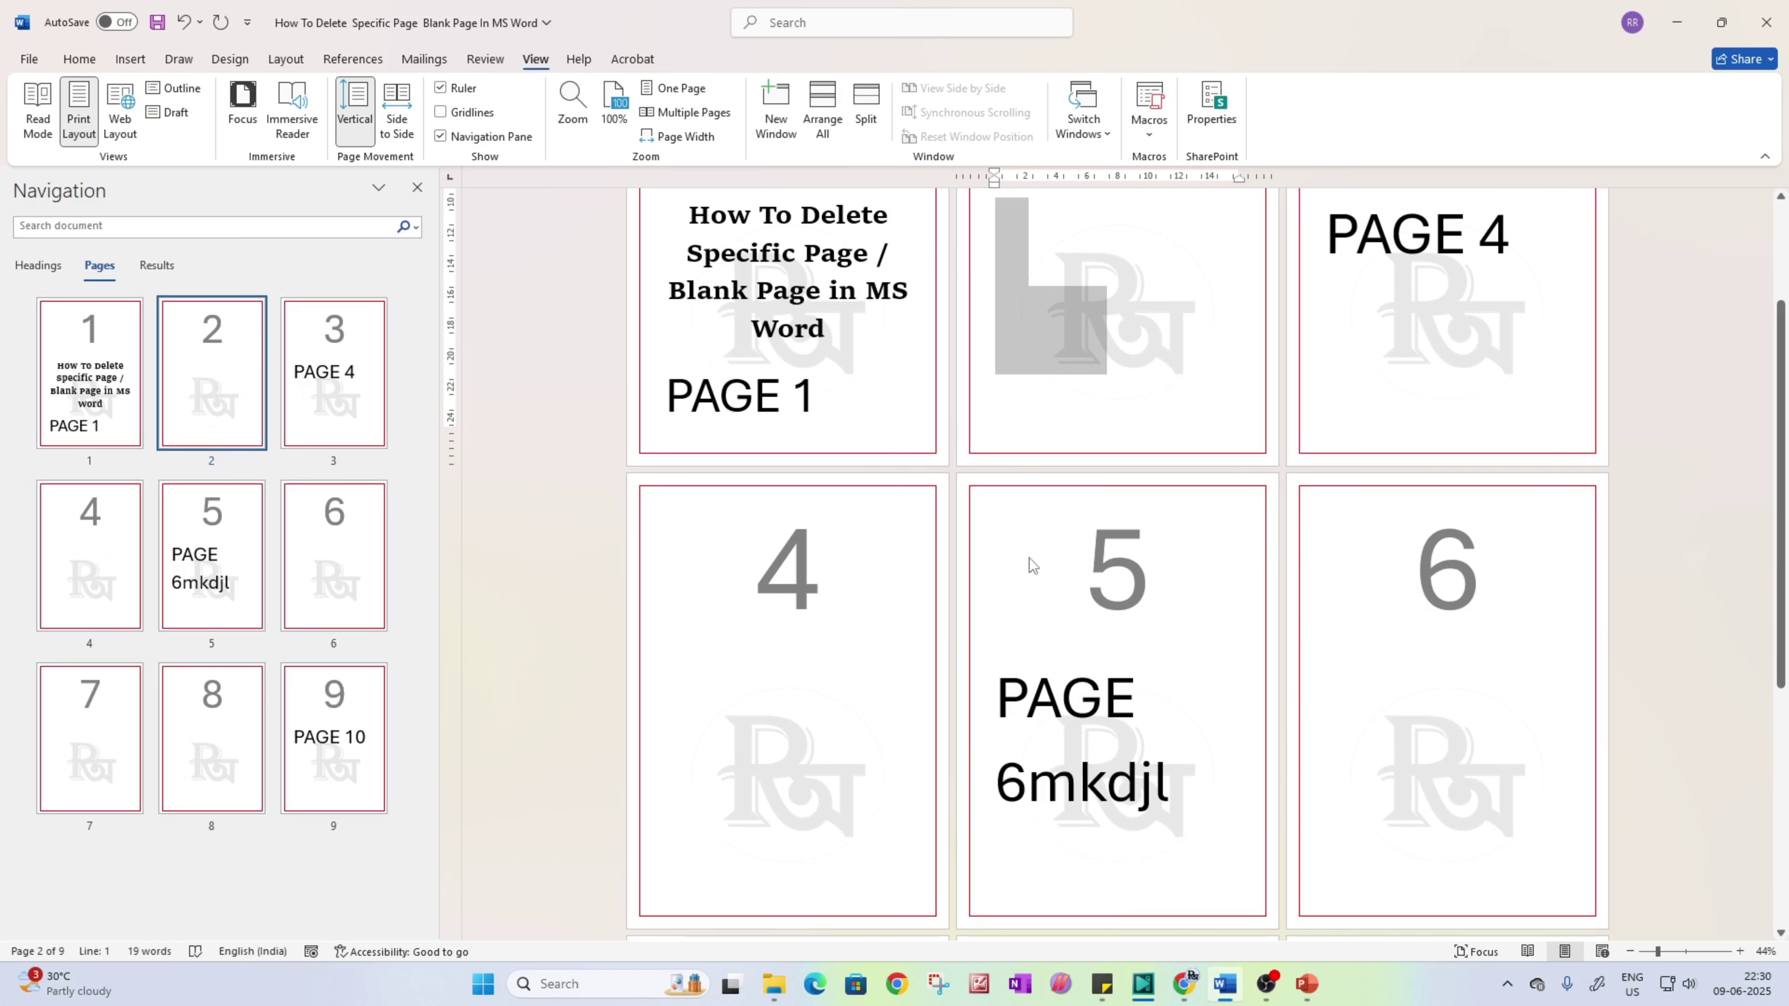
pyautogui.press('Delete')
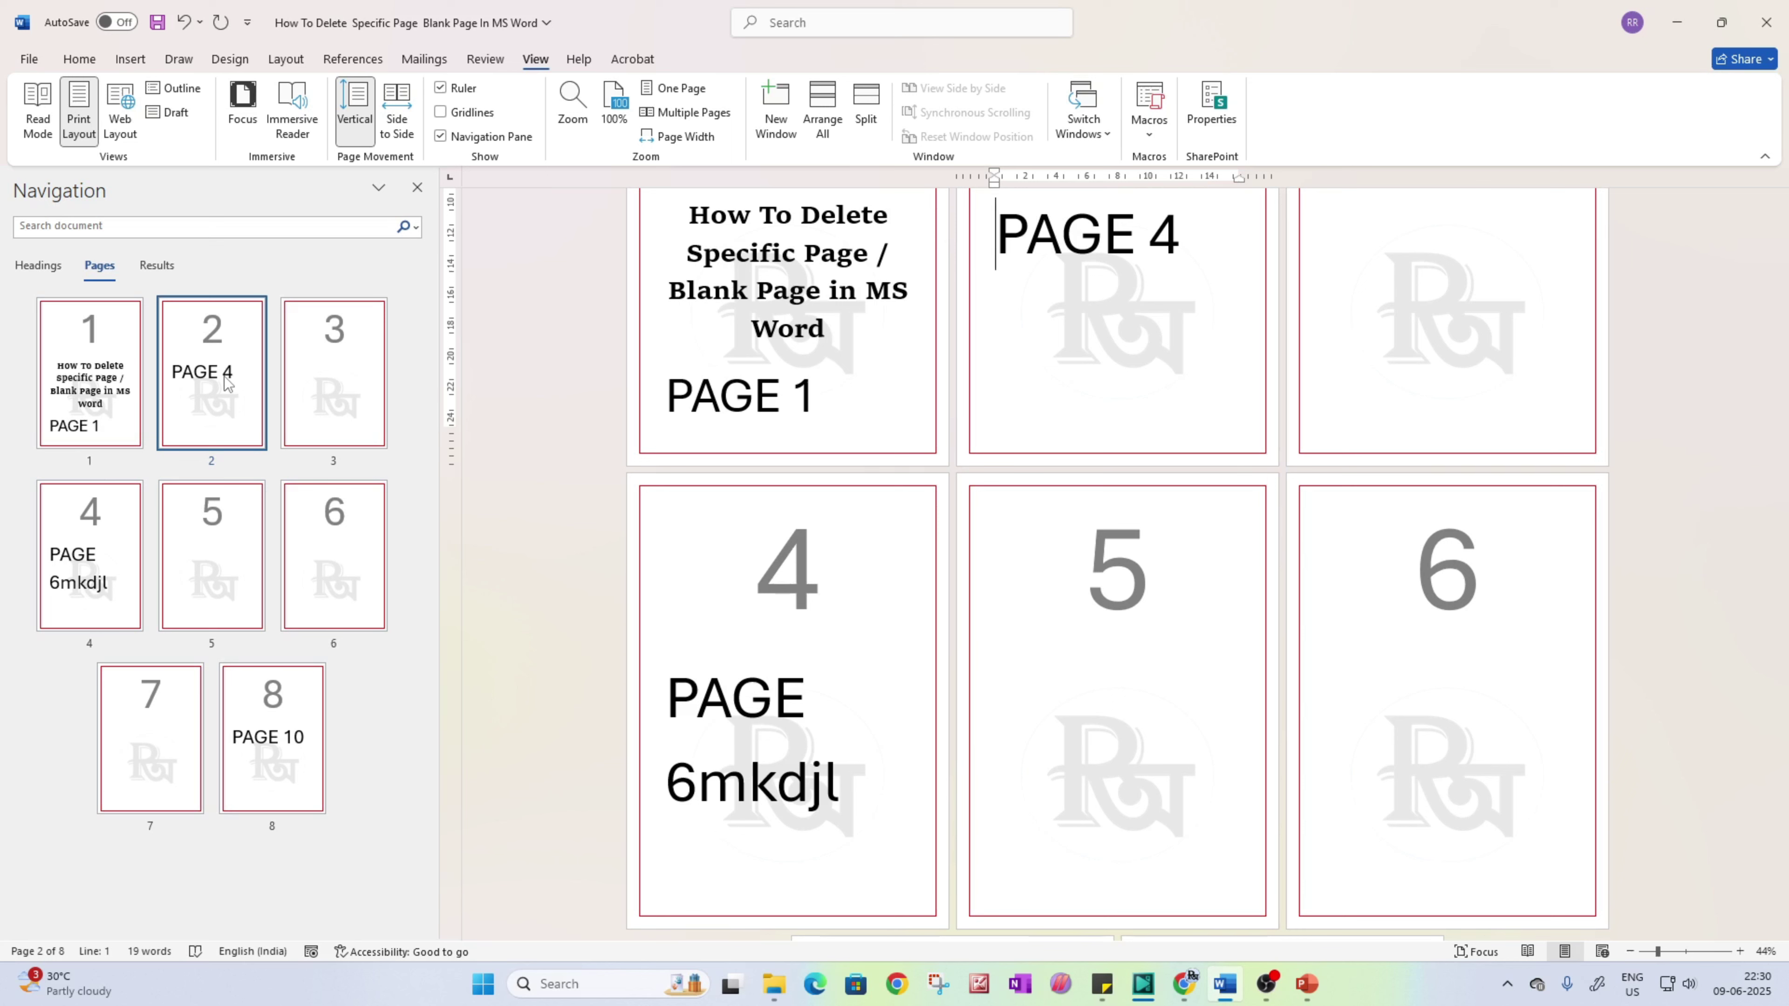
# Step: Replace the "PAGE 10" text on page 8 with "hsdsdsd sd"
pyautogui.click(1104, 286)
pyautogui.scroll(-2, 1517, 670)
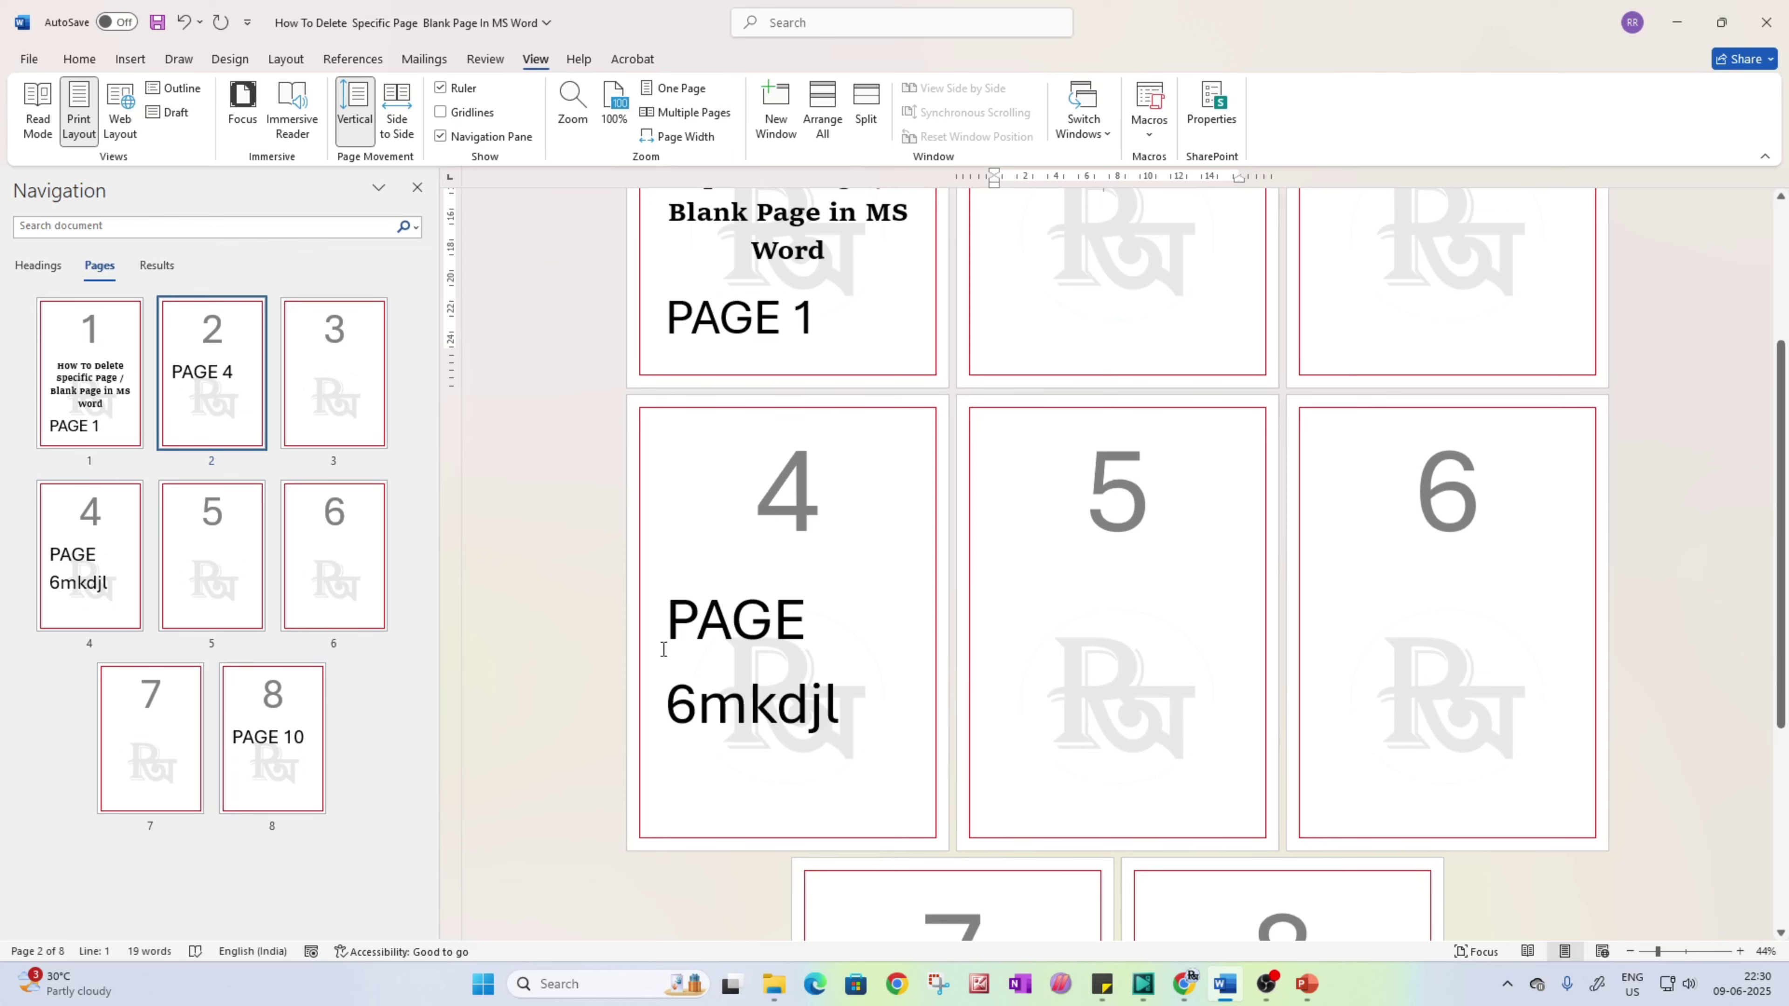
pyautogui.scroll(-6, 1218, 536)
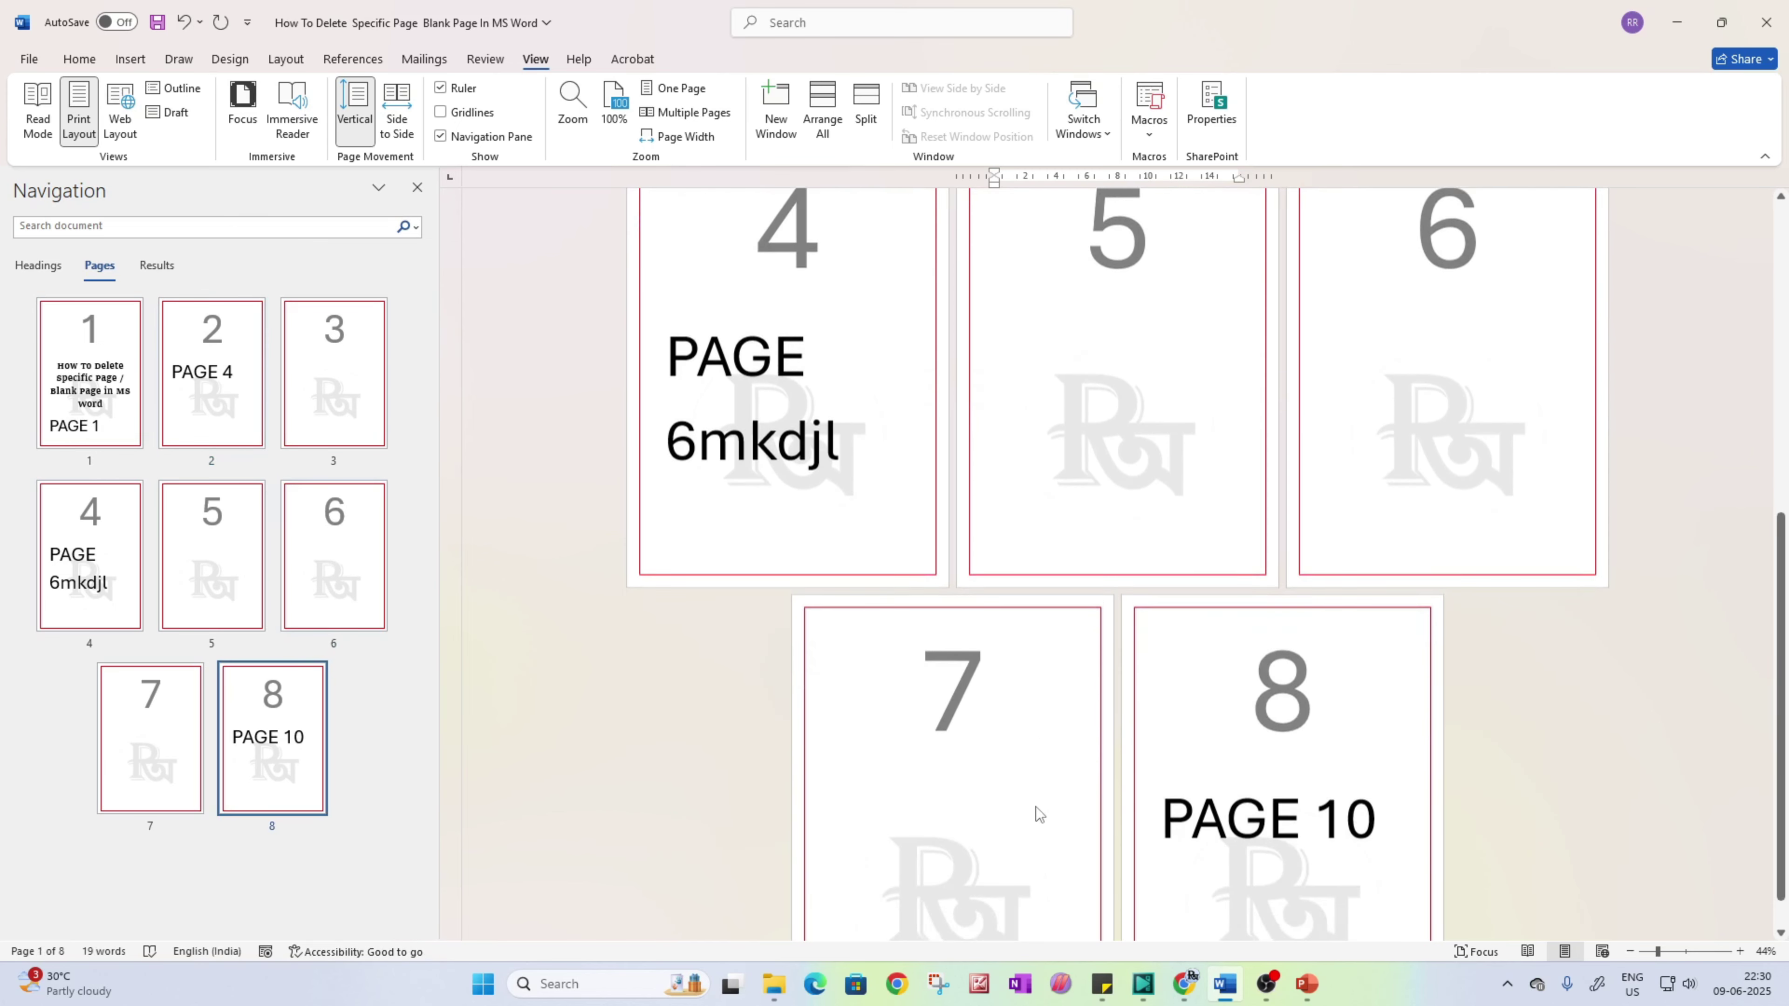
pyautogui.scroll(-3, 1042, 803)
pyautogui.scroll(3, 1070, 708)
pyautogui.scroll(-2, 1137, 719)
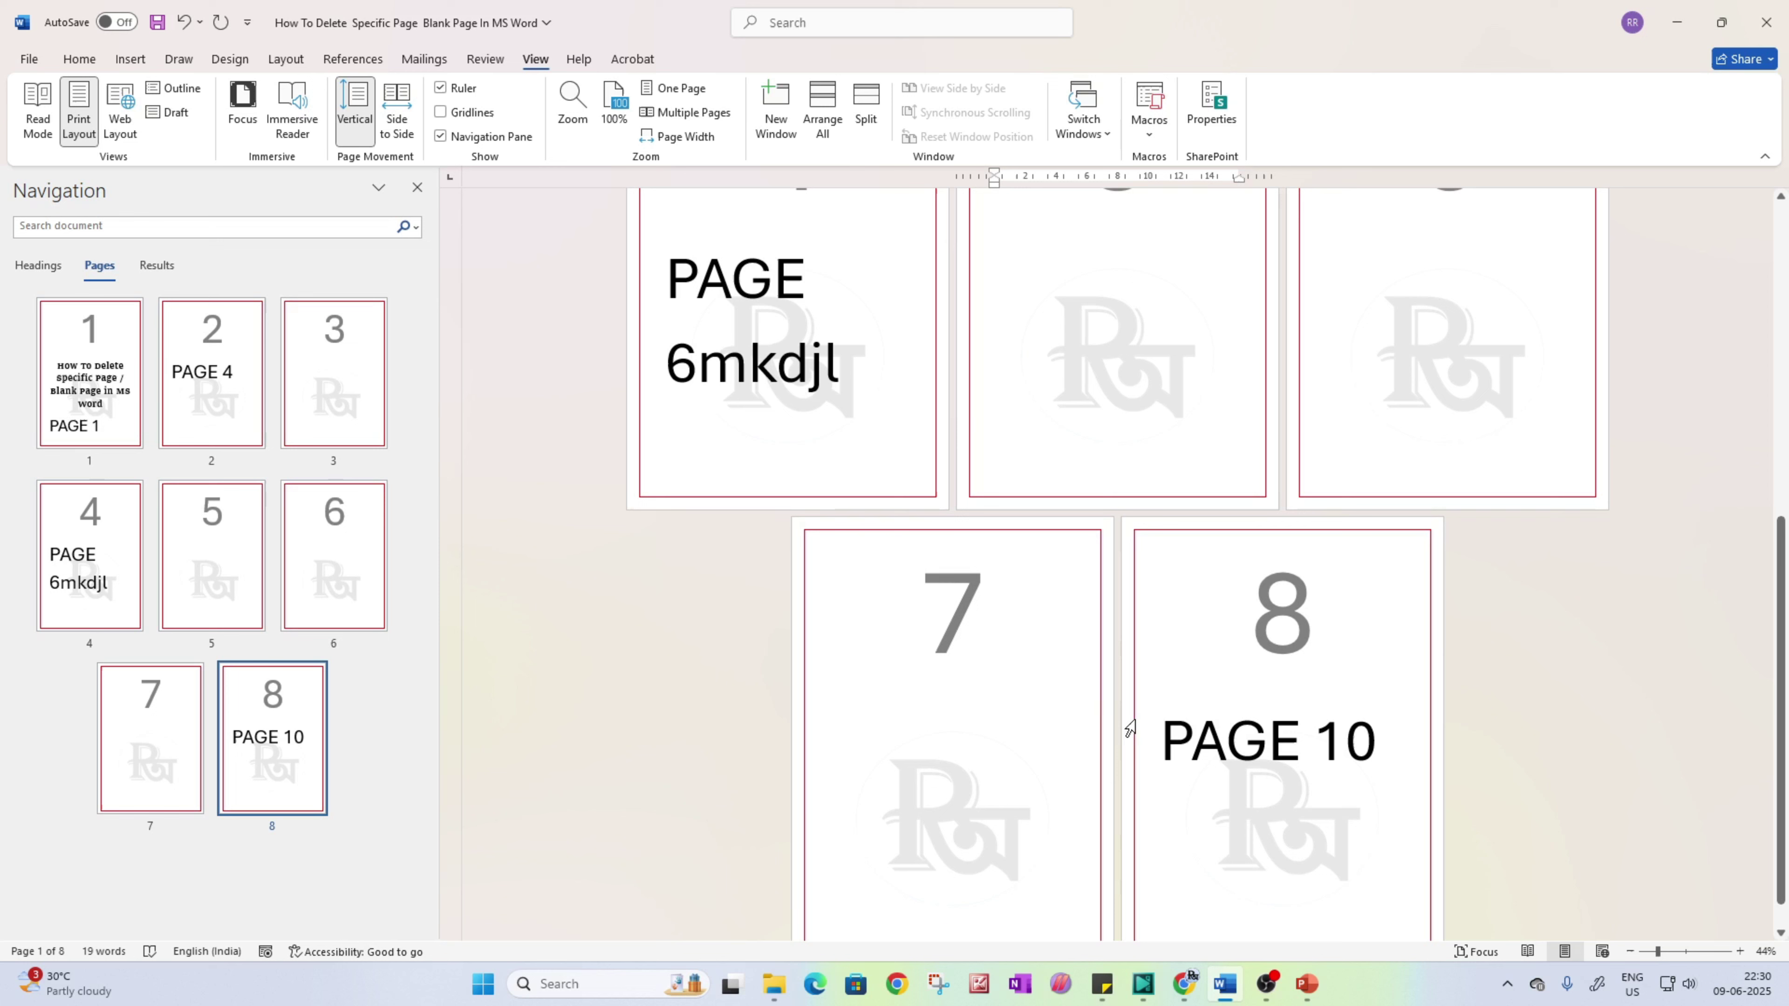
pyautogui.moveTo(1397, 754); pyautogui.dragTo(1179, 745)
pyautogui.write('hsdsdsd sd')
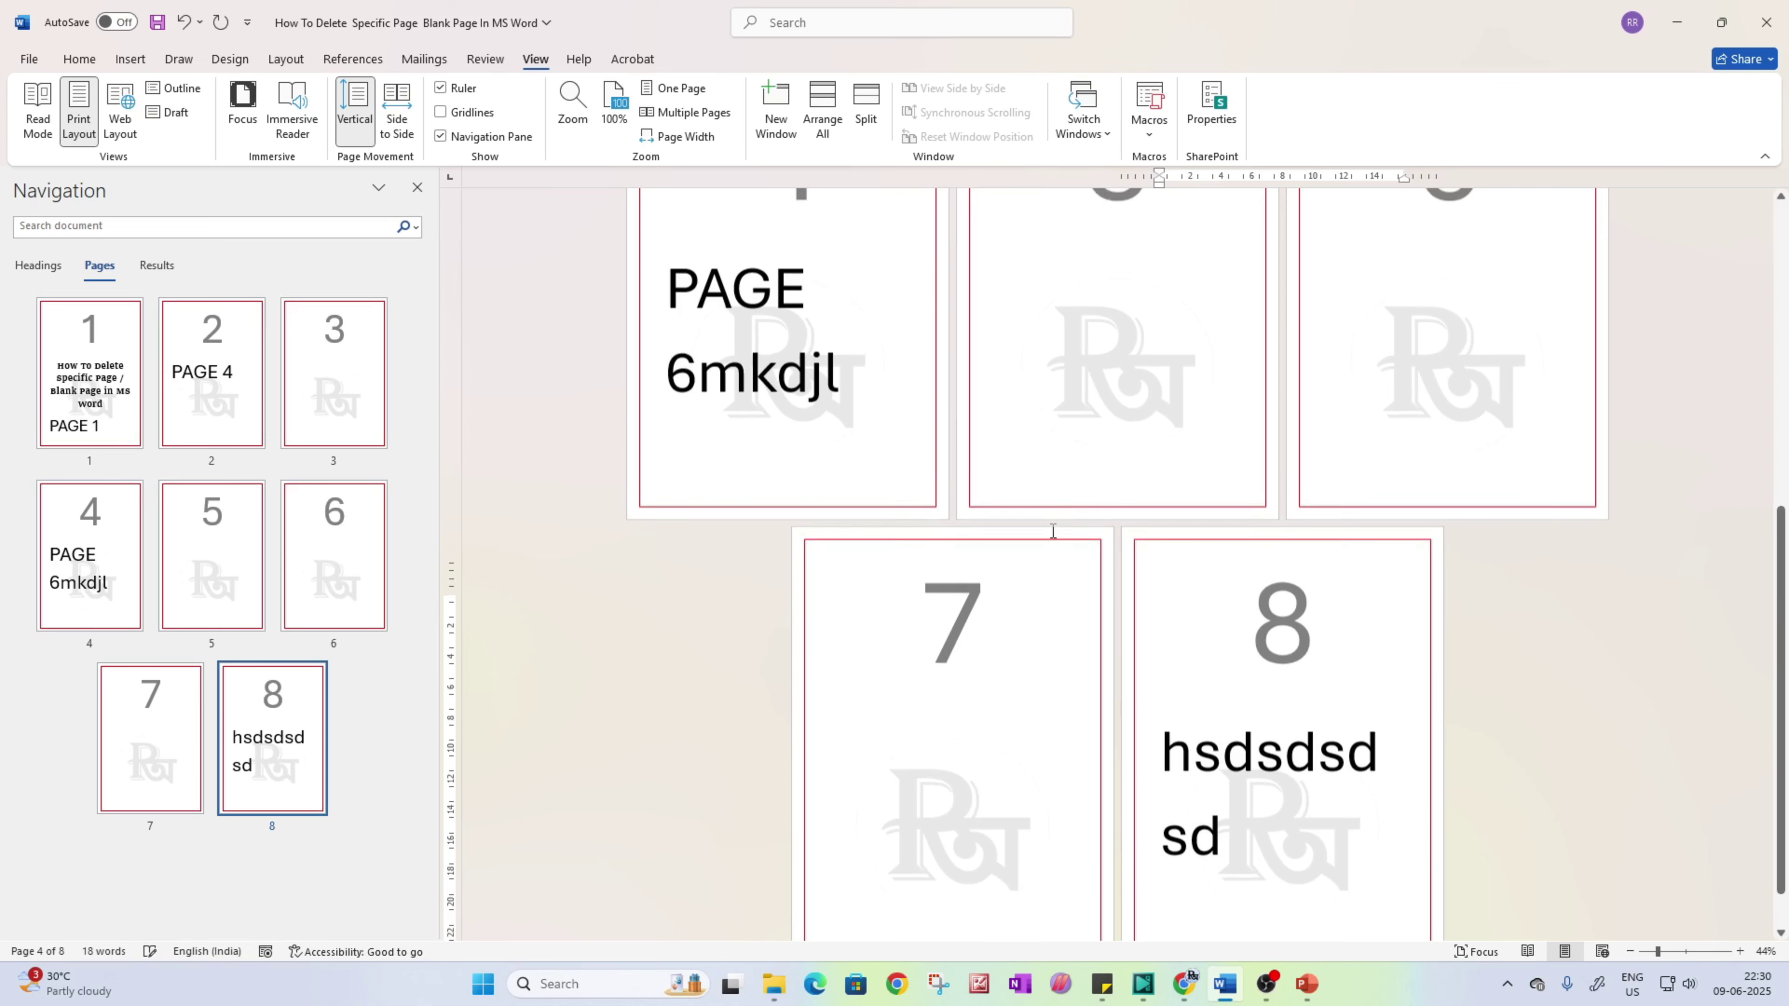
# Step: Replace "PAGE 1" on page 1 with "fgfg" and "PAGE 4" on page 2 with "sfgdfgdfg"
pyautogui.scroll(6, 1053, 530)
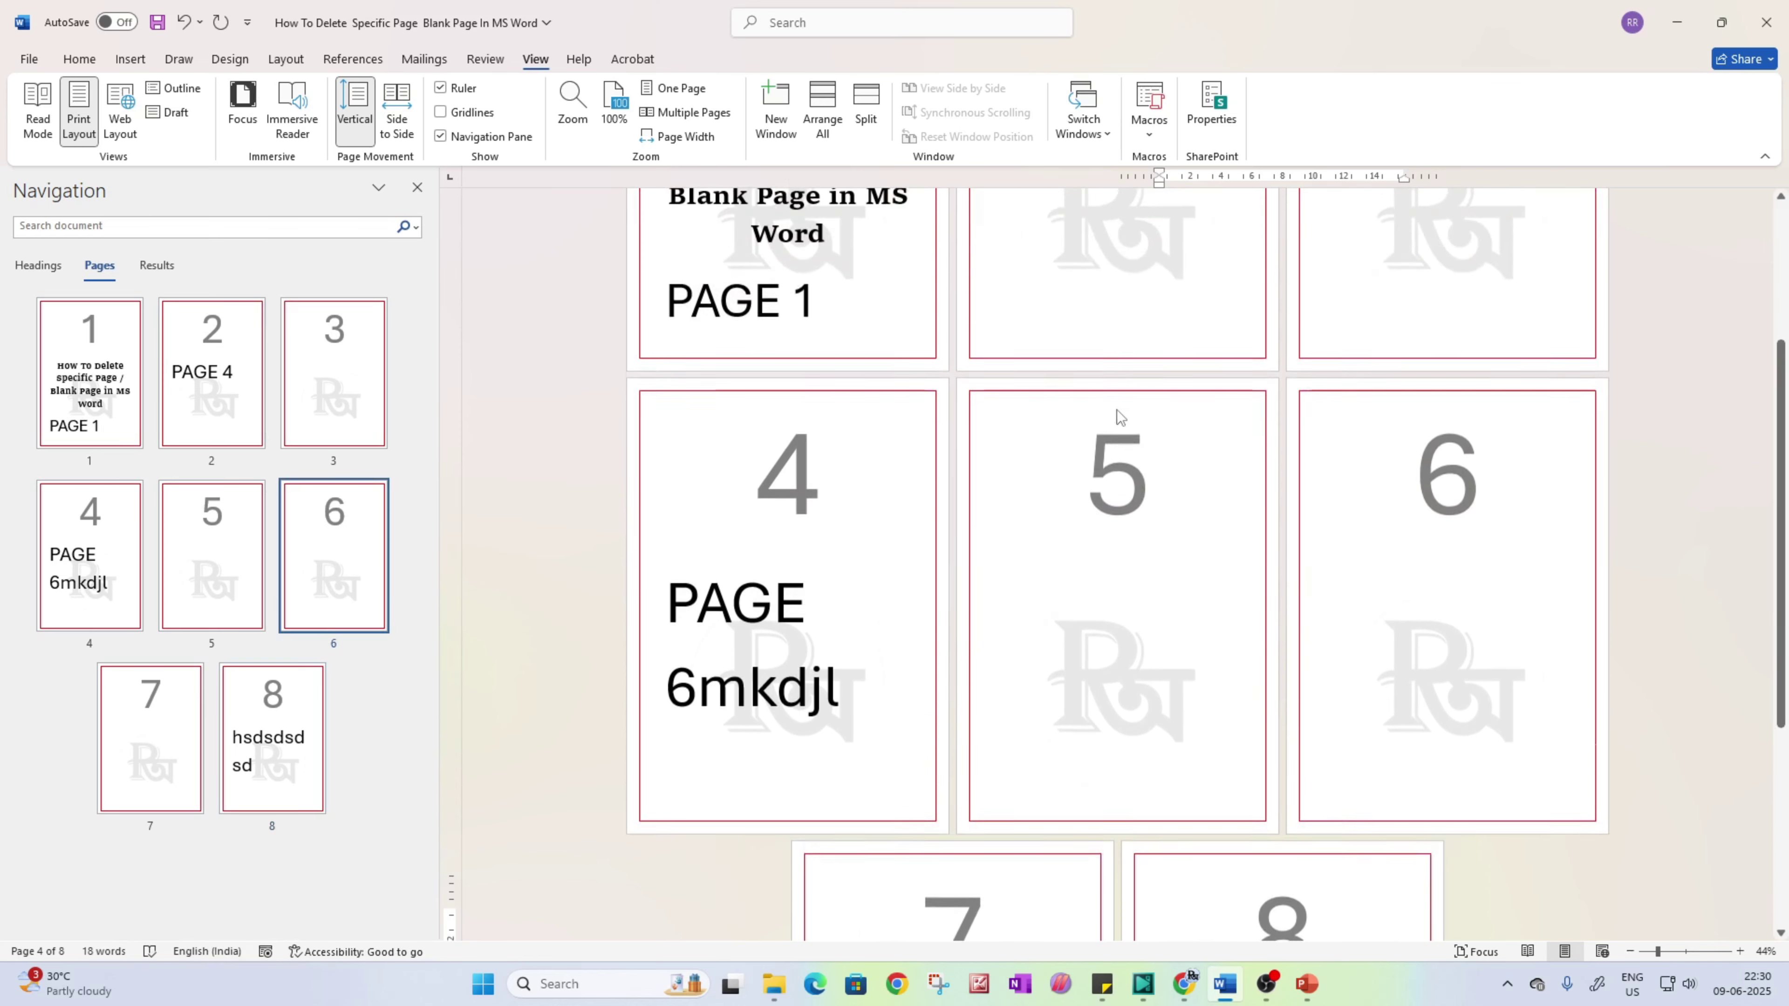
pyautogui.tripleClick(787, 446)
pyautogui.write('fgfg')
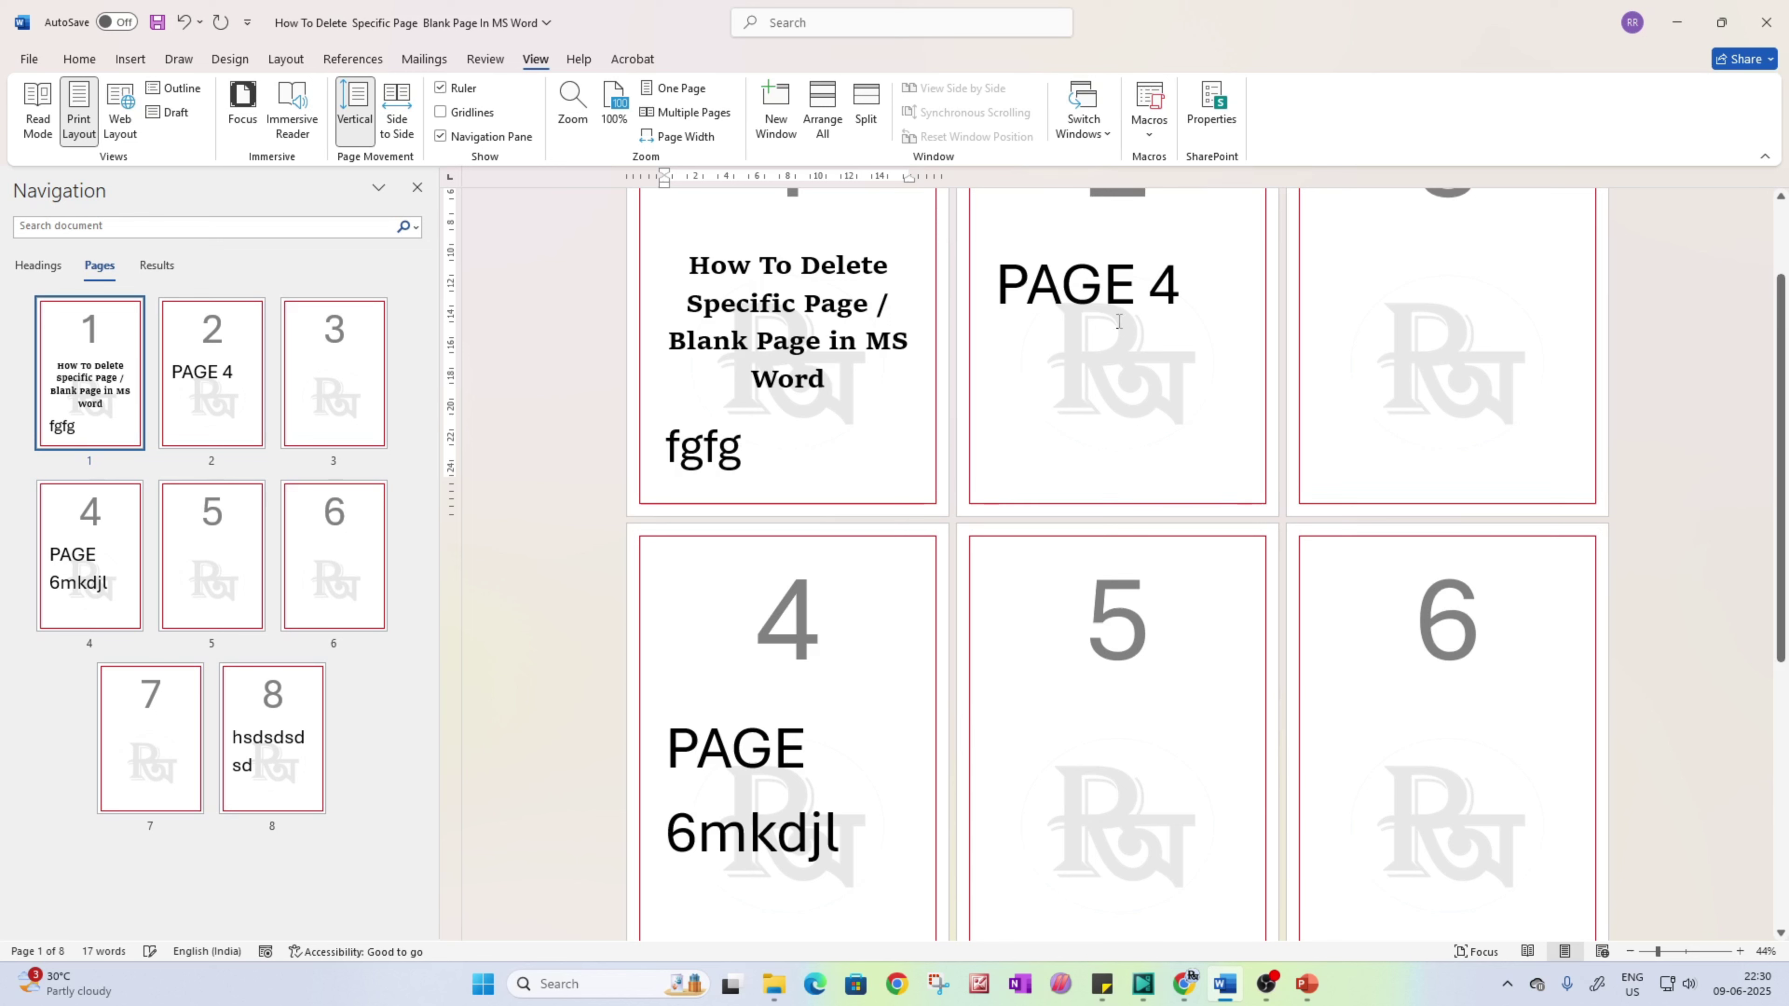
pyautogui.moveTo(1189, 297); pyautogui.dragTo(997, 296)
pyautogui.write('sfgdfgdfgf')
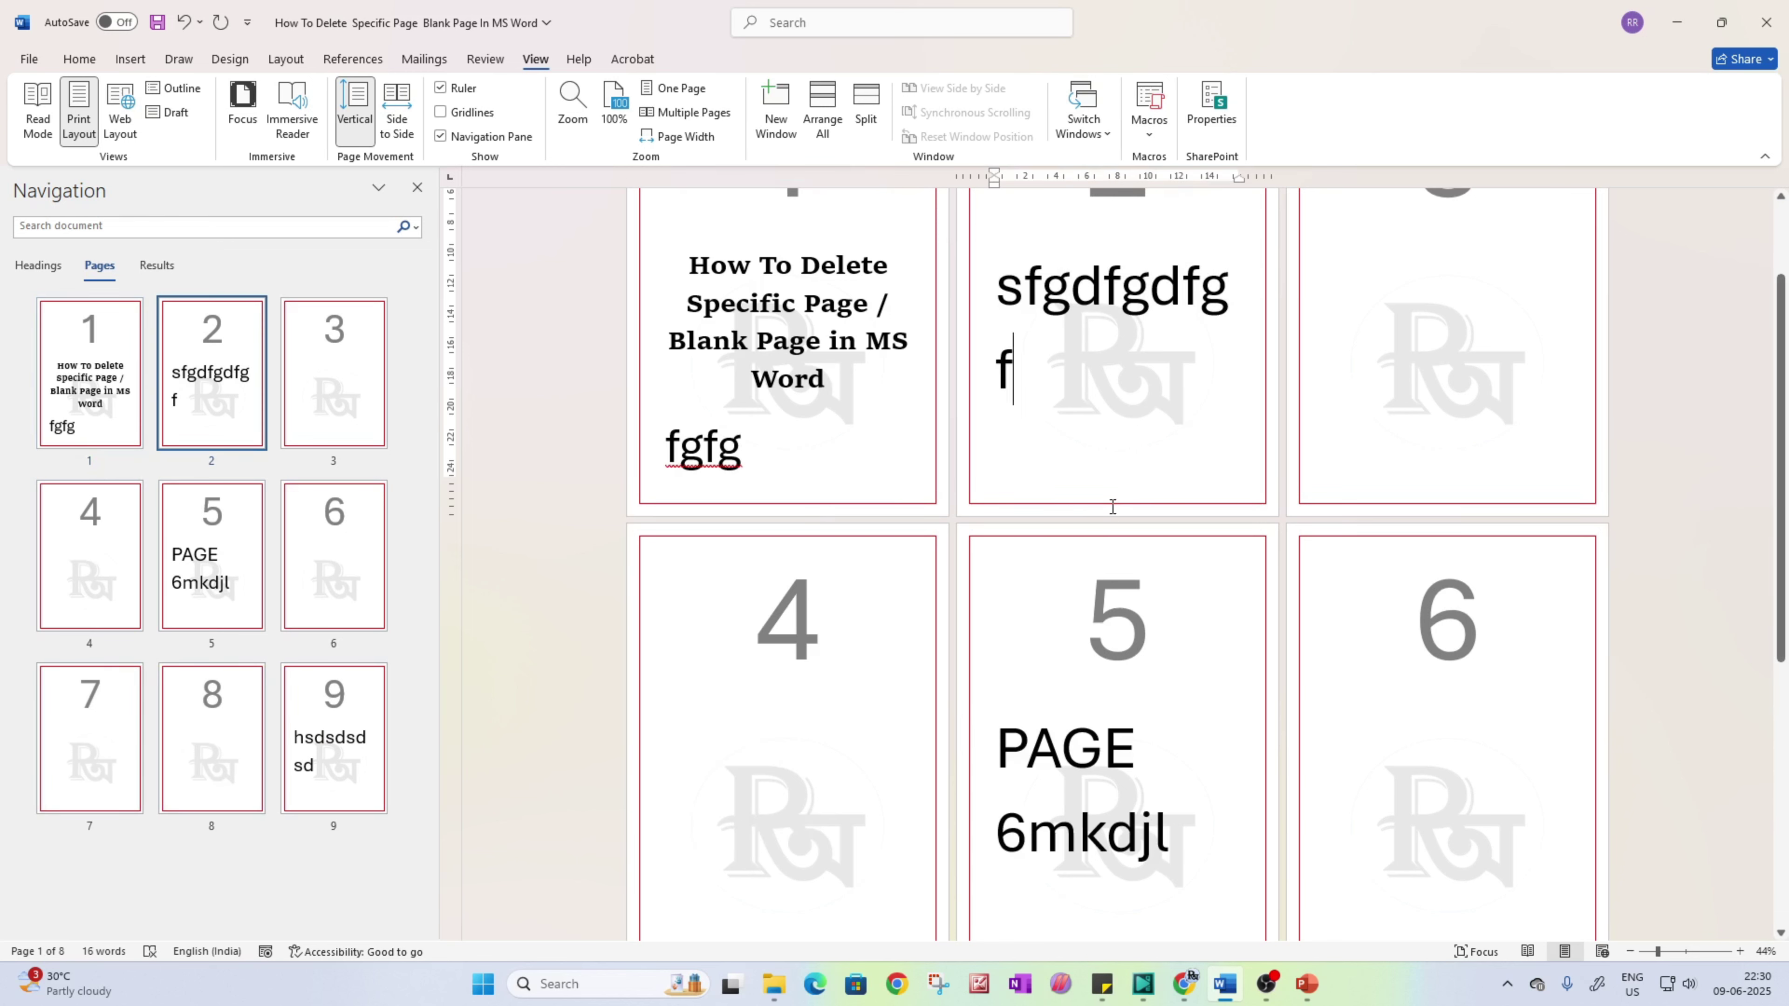
pyautogui.press('BackSpace')
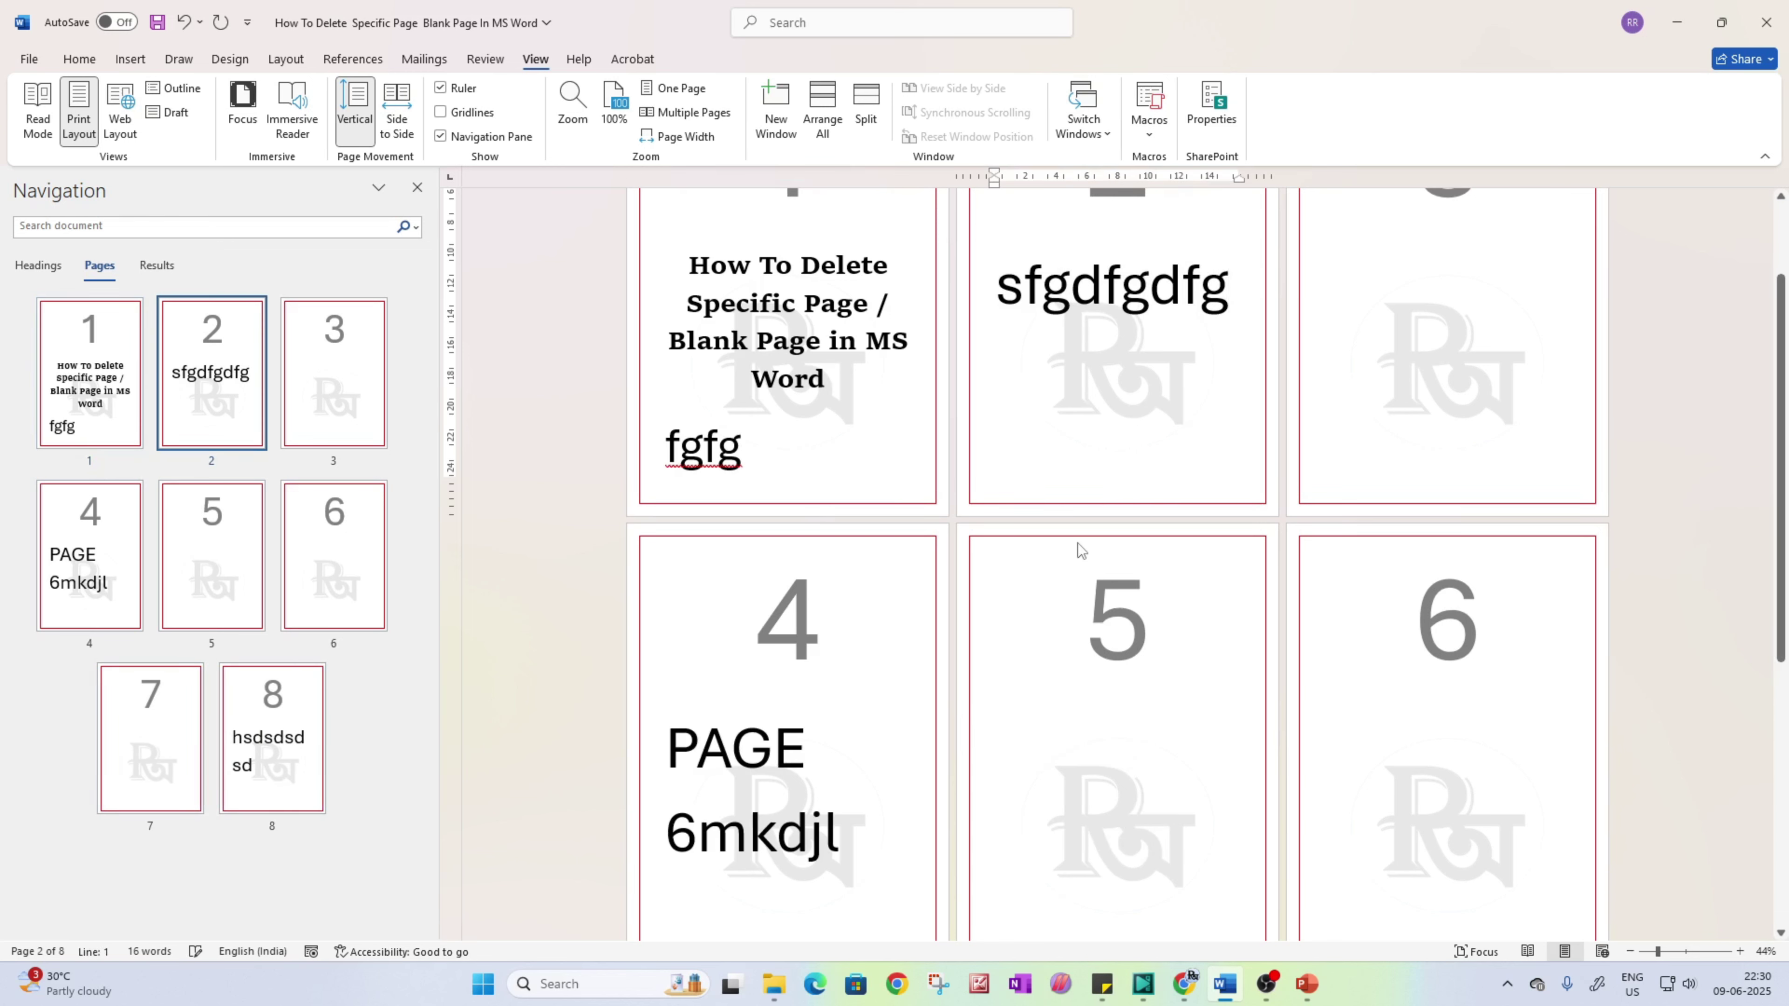
# Step: Replace the "PAGE 6mkdjl" text on page 4 with "ffghghghg"
pyautogui.tripleClick(734, 817)
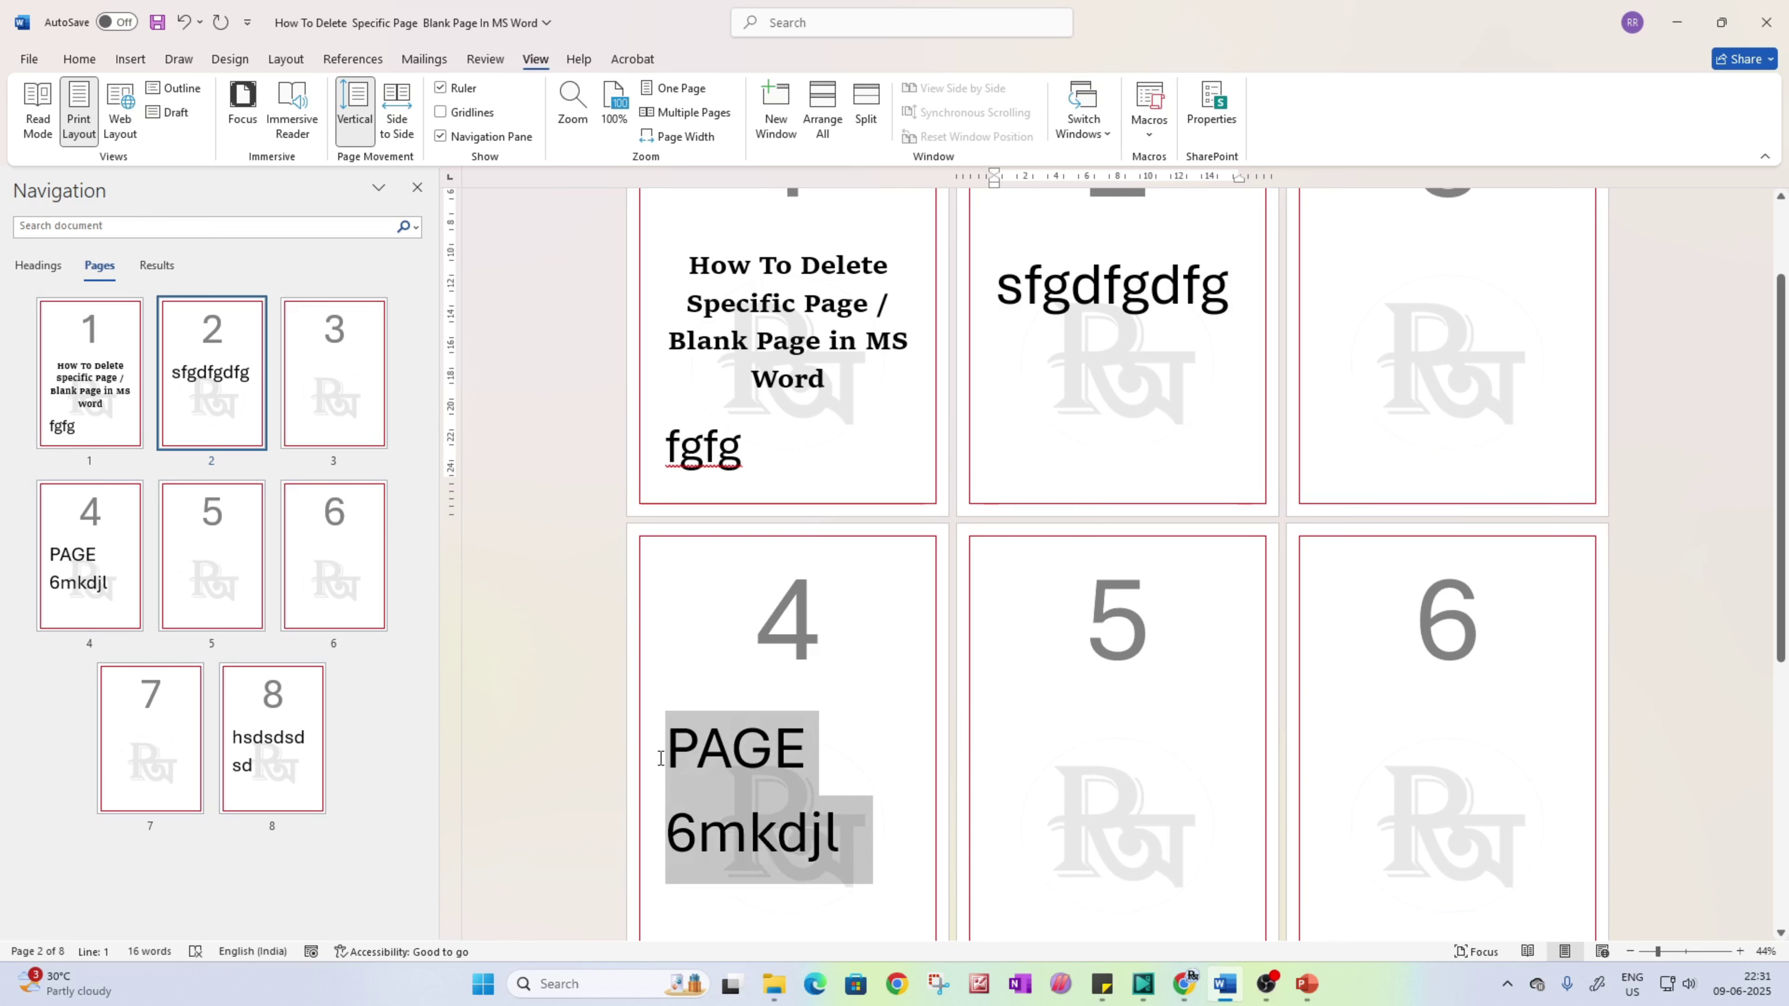
pyautogui.write('ffghghghg')
# Step: Place the cursor on page 4 and jump from there to the blank page 3 with Go To
pyautogui.scroll(3, 1043, 761)
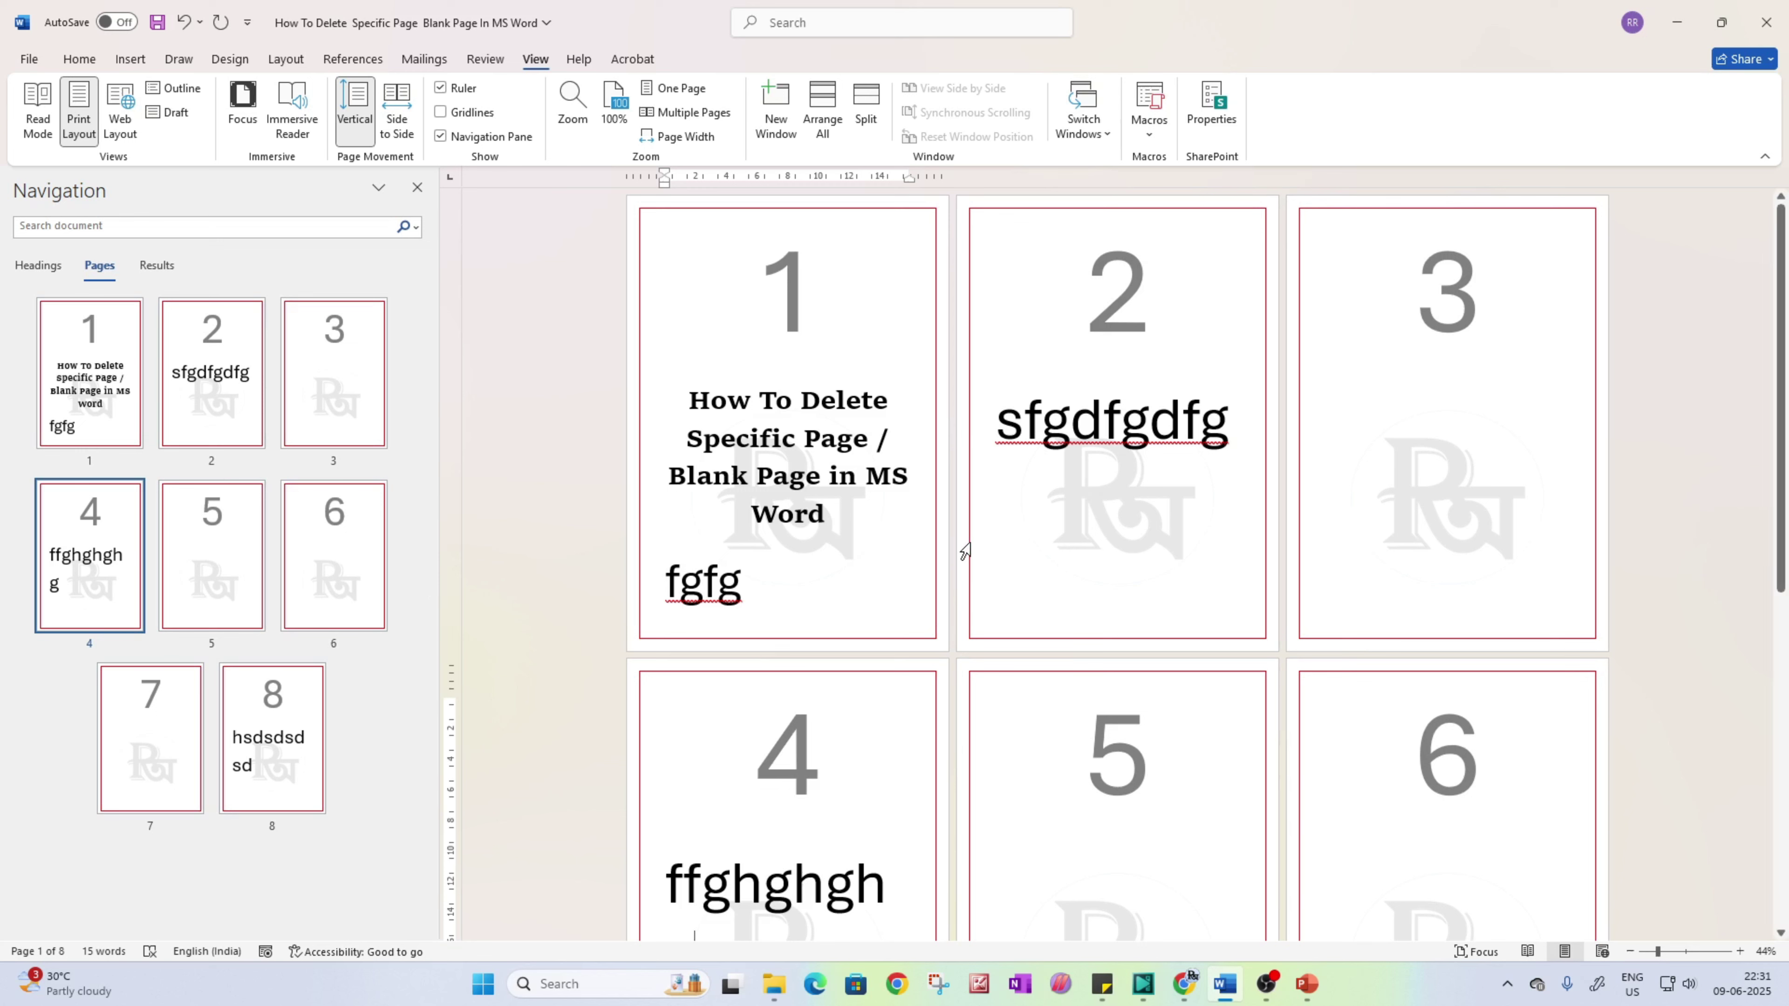
pyautogui.click(1424, 601)
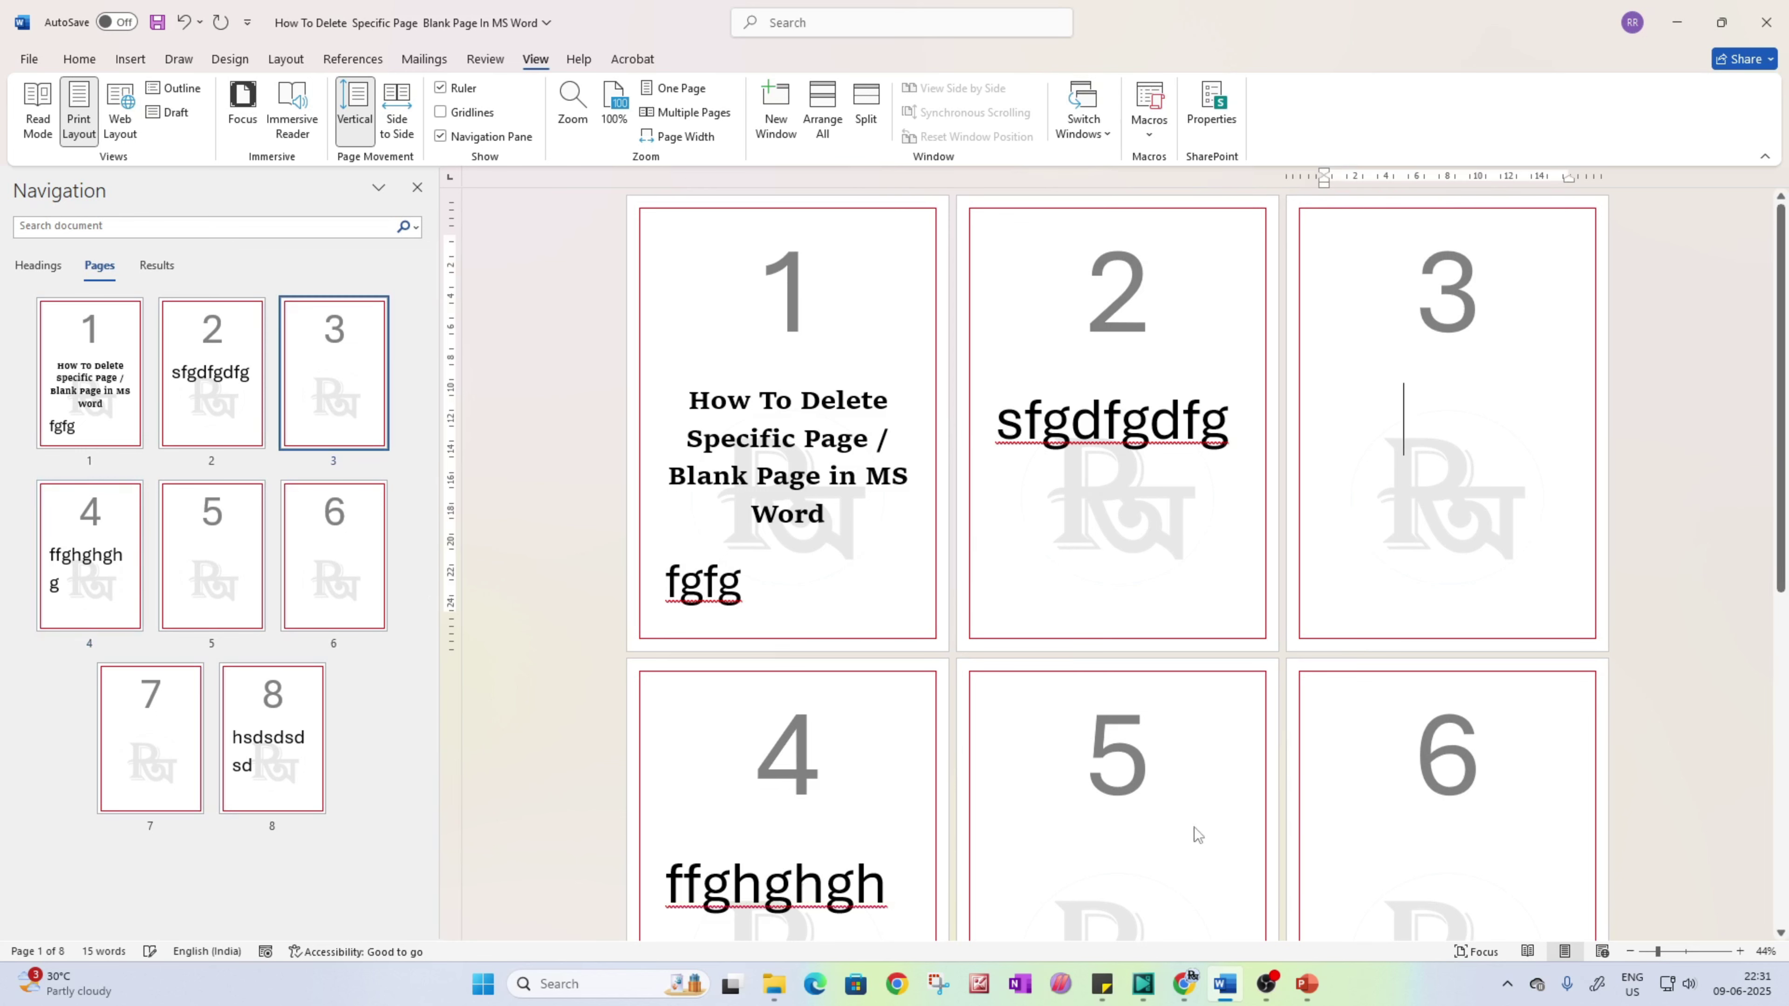
pyautogui.click(825, 887)
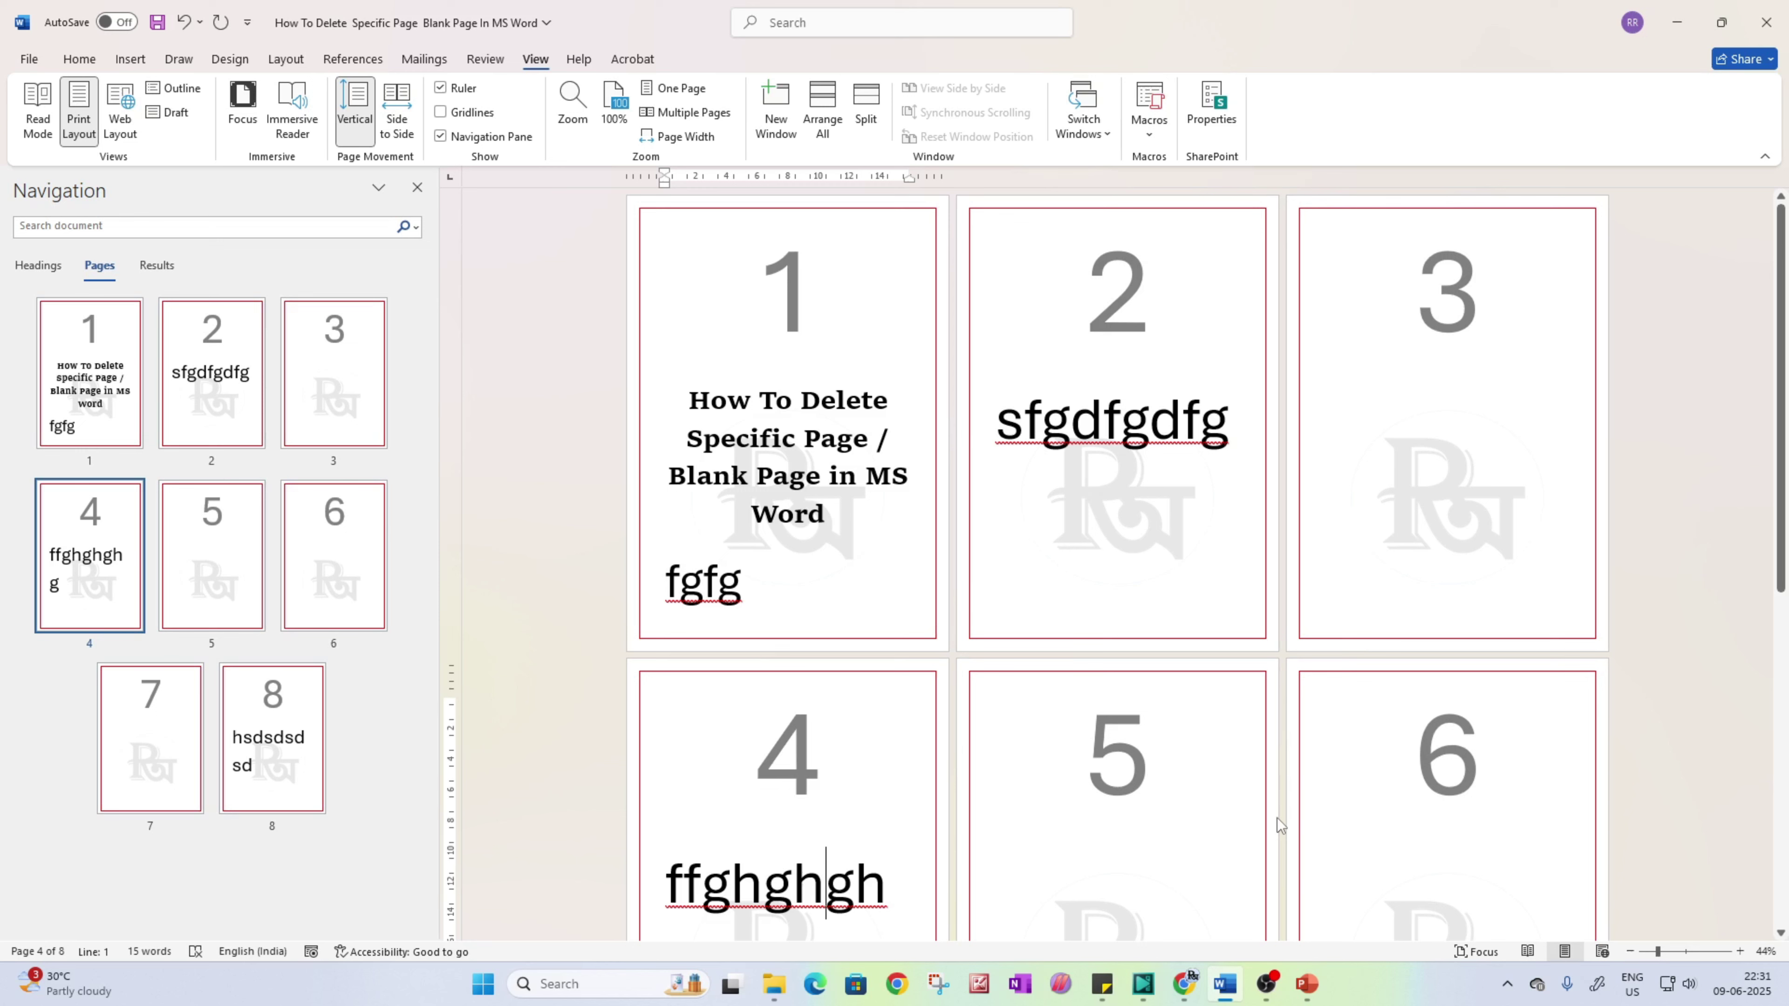
pyautogui.hotkey('ctrl', 'g')
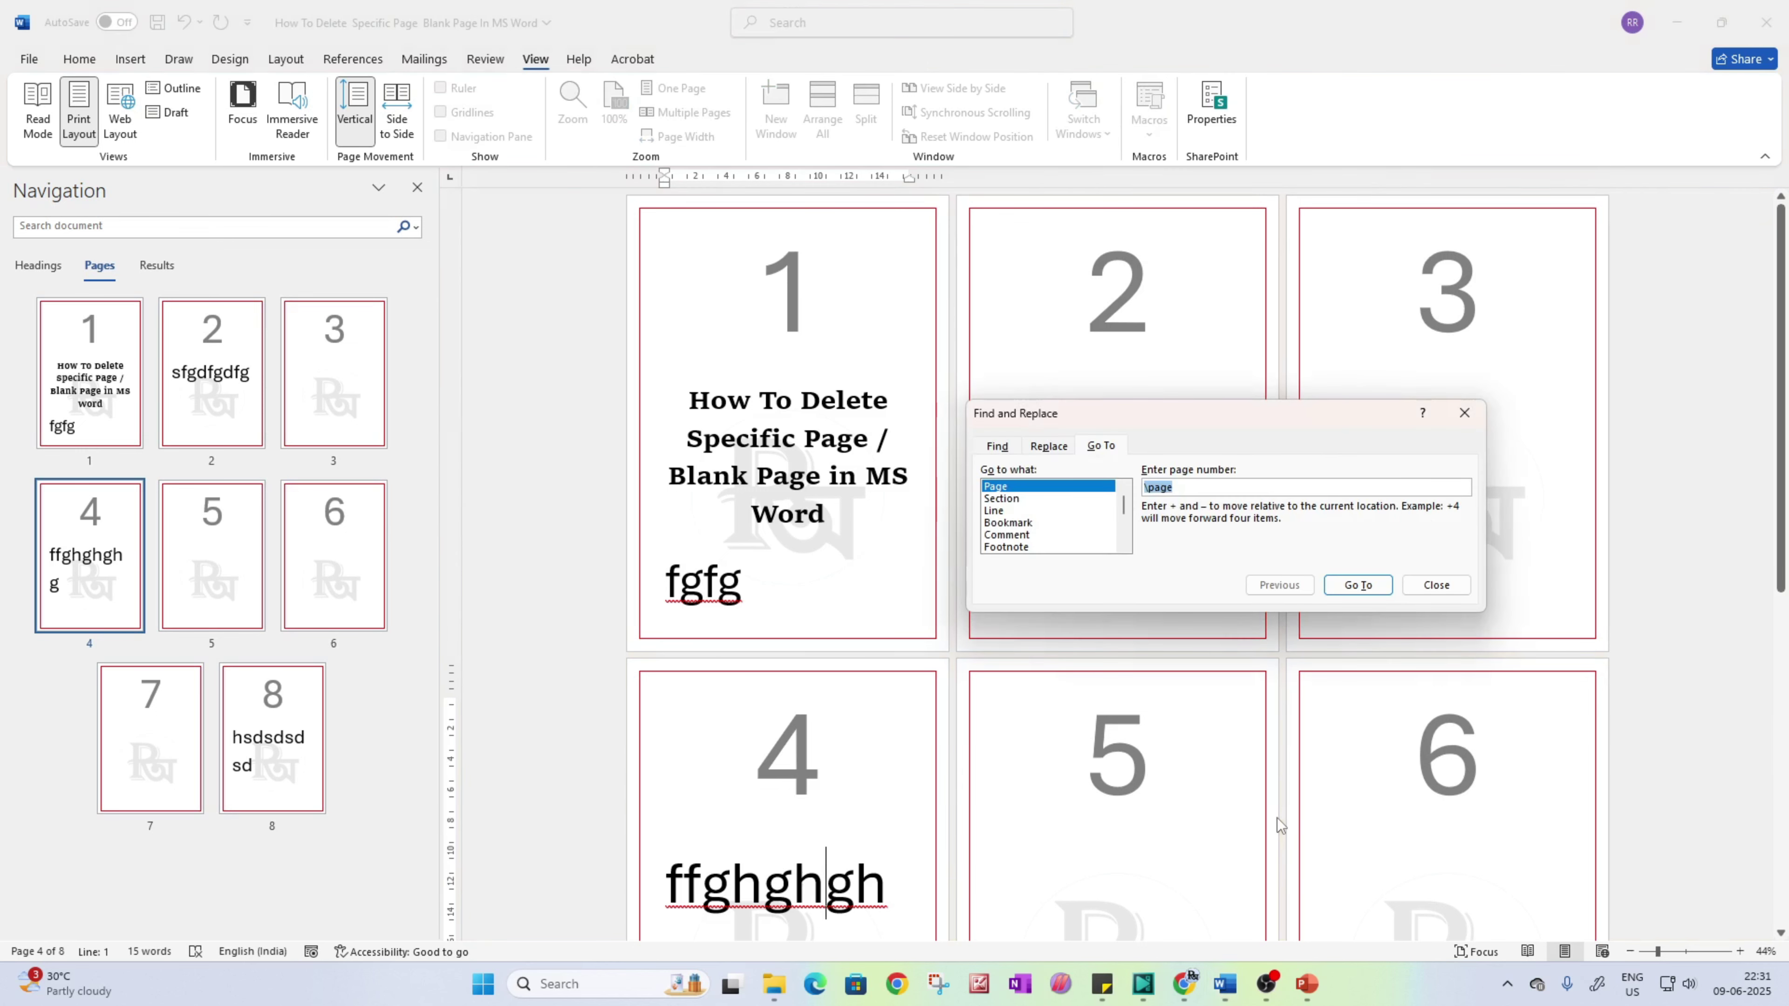
pyautogui.write('3')
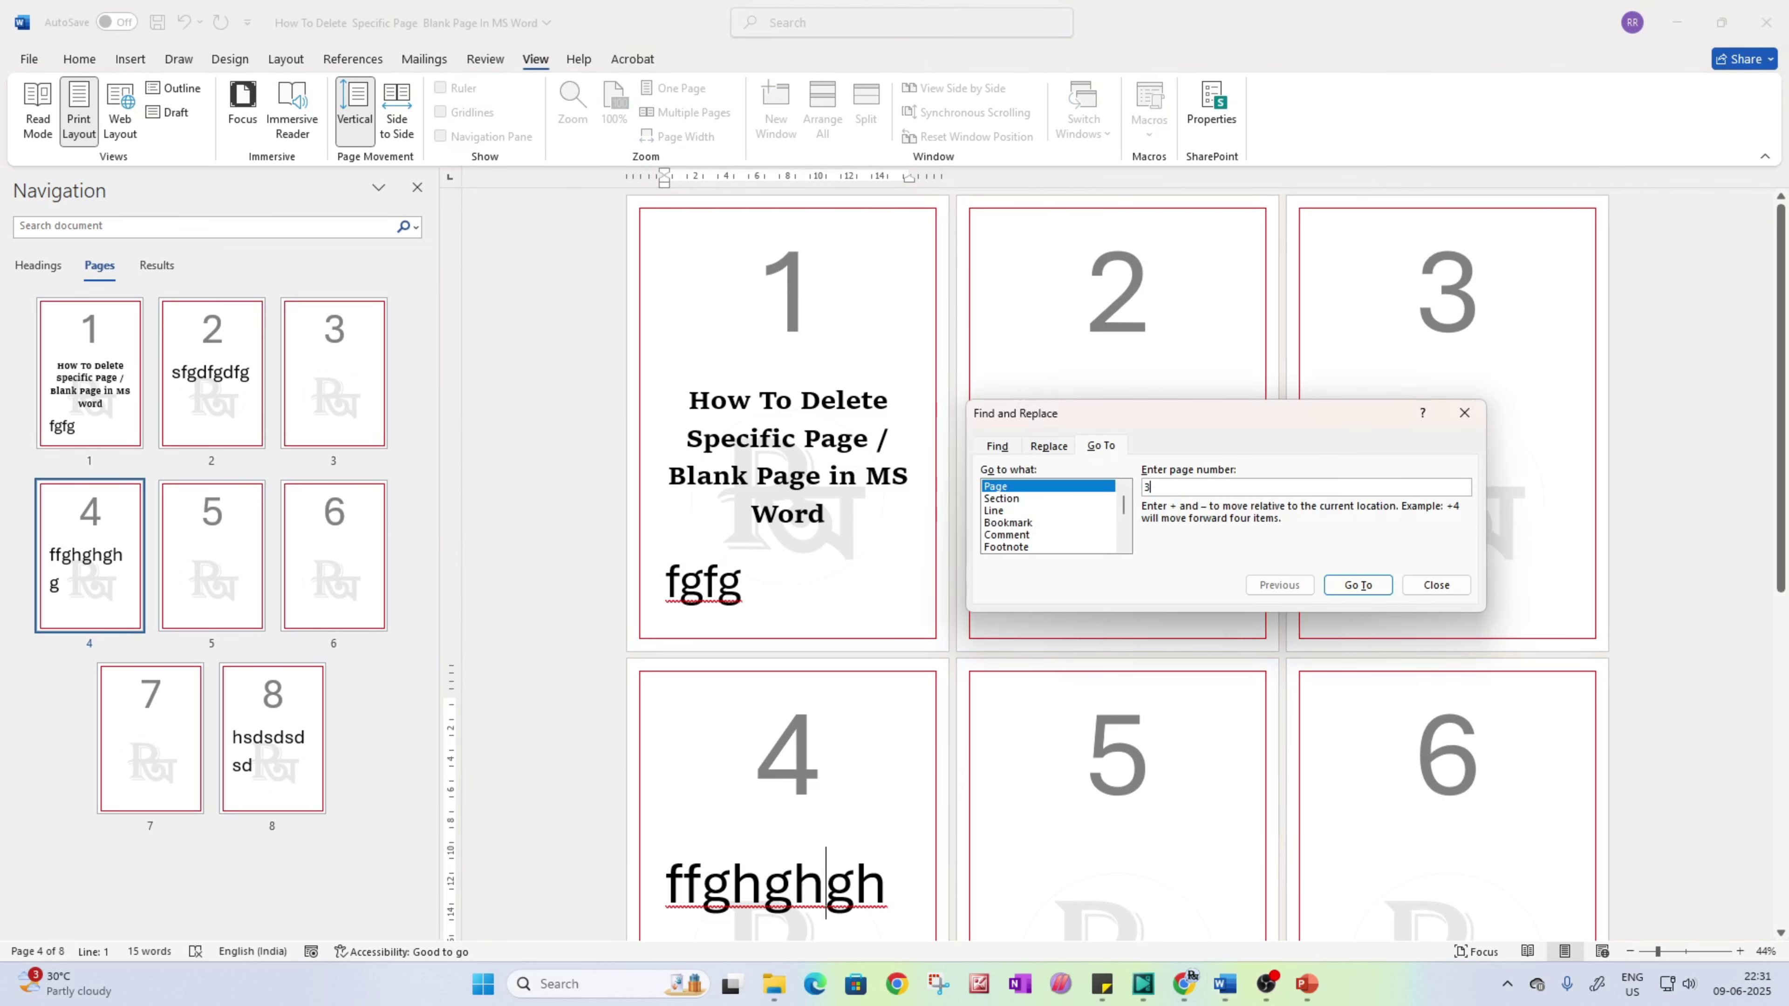
pyautogui.click(1358, 585)
pyautogui.click(1436, 584)
# Step: Select the entire content of the blank page 3 with the Go To entry "\page"
pyautogui.hotkey('ctrl', 'g')
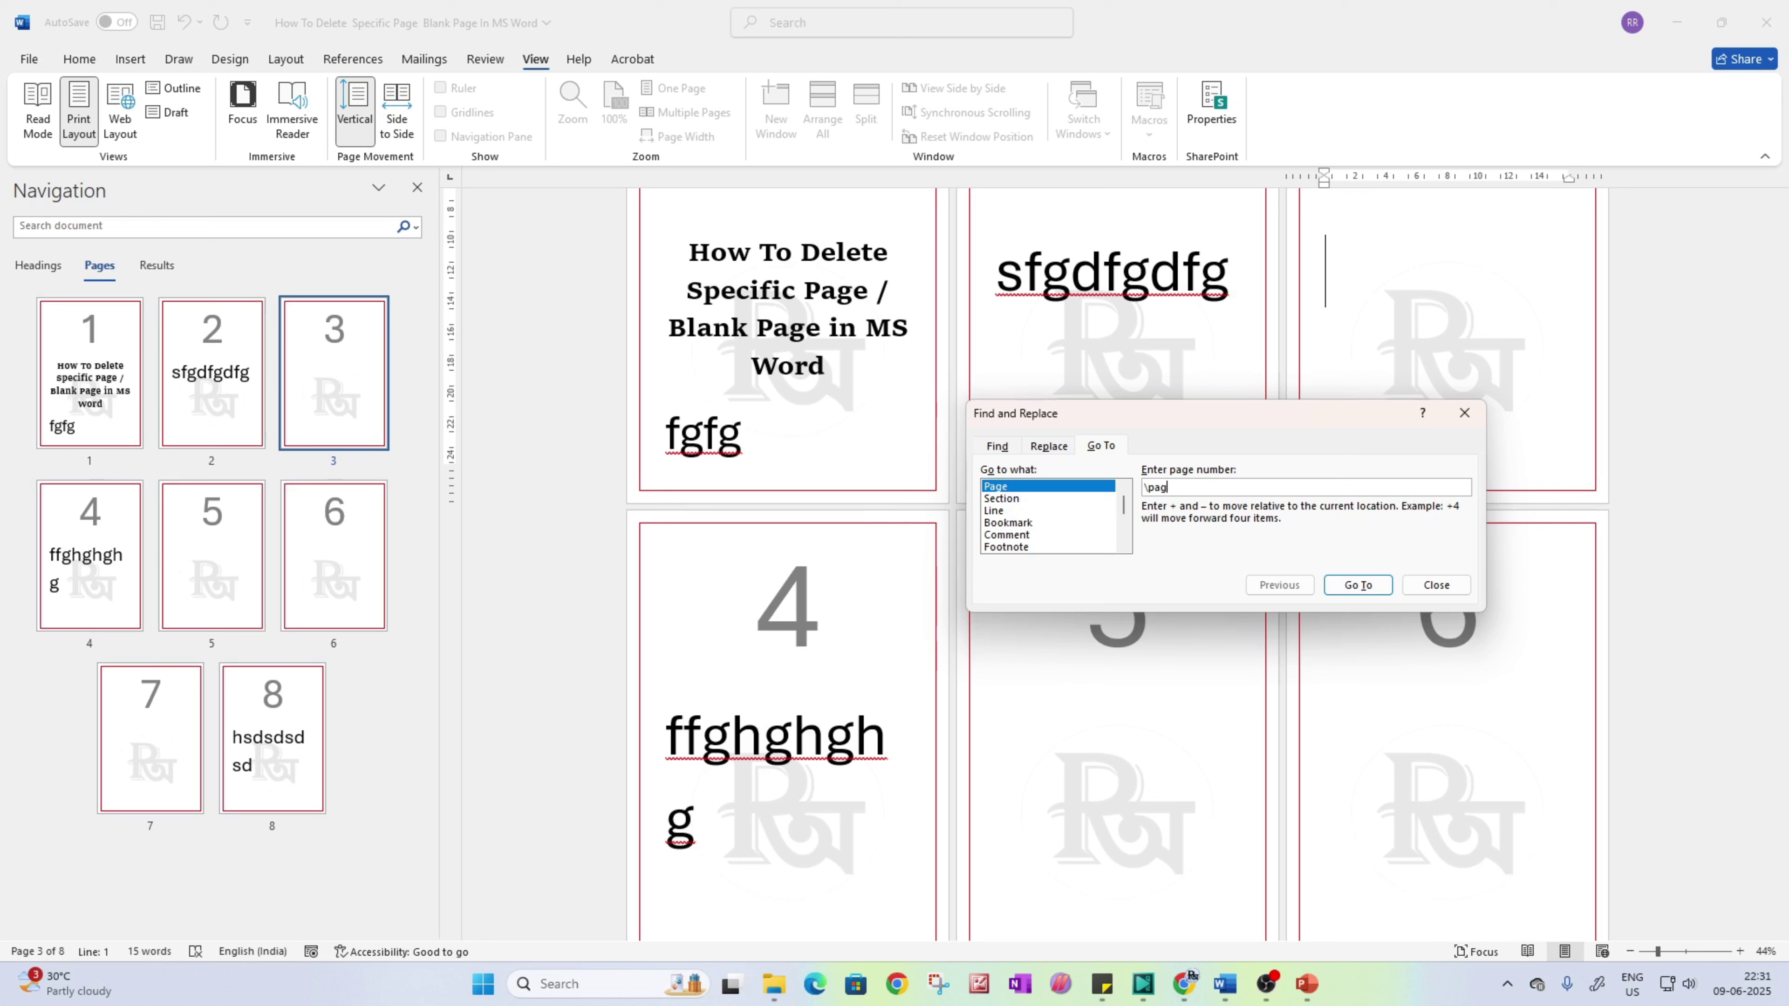
pyautogui.write('\\page')
pyautogui.press('Return')
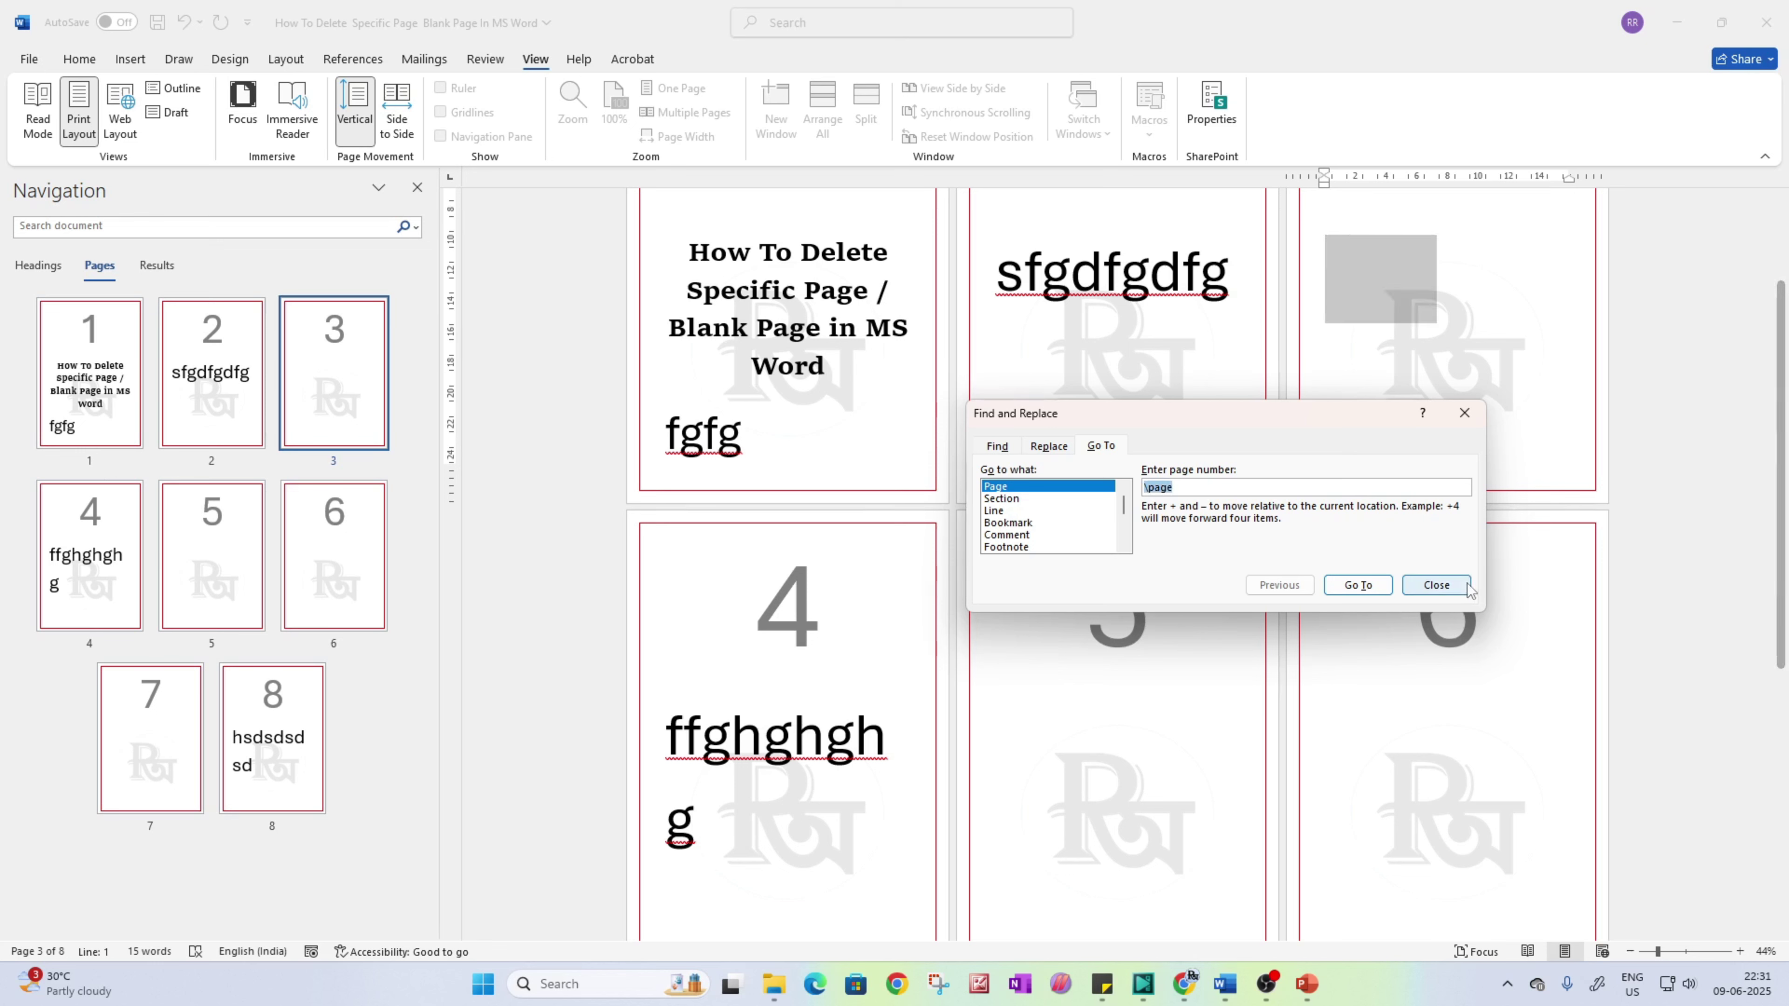